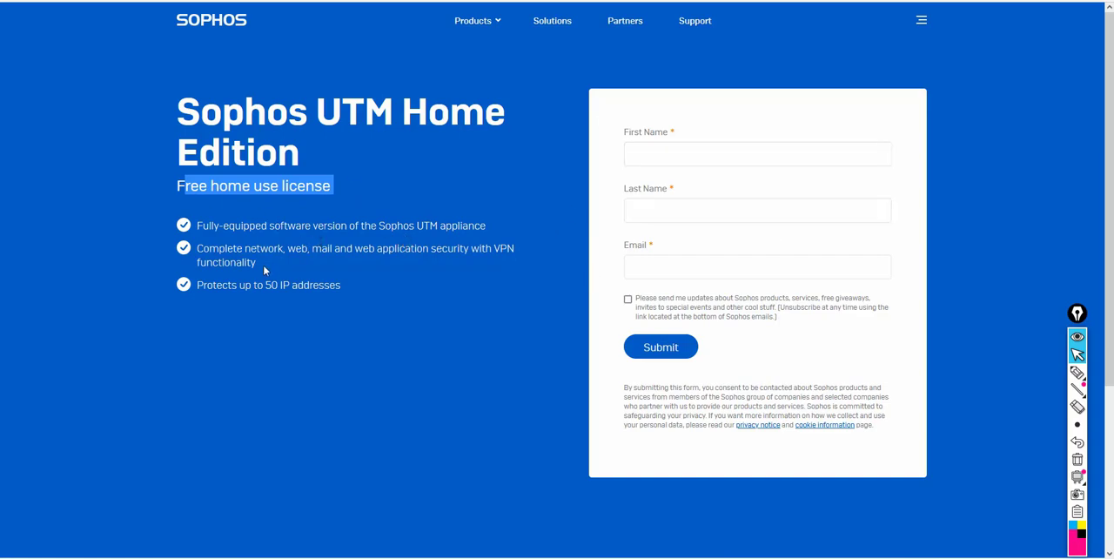
Review the free home license features on the Sophos UTM page and the demonstration network diagram.
left_click_drag(212, 285, 425, 295)
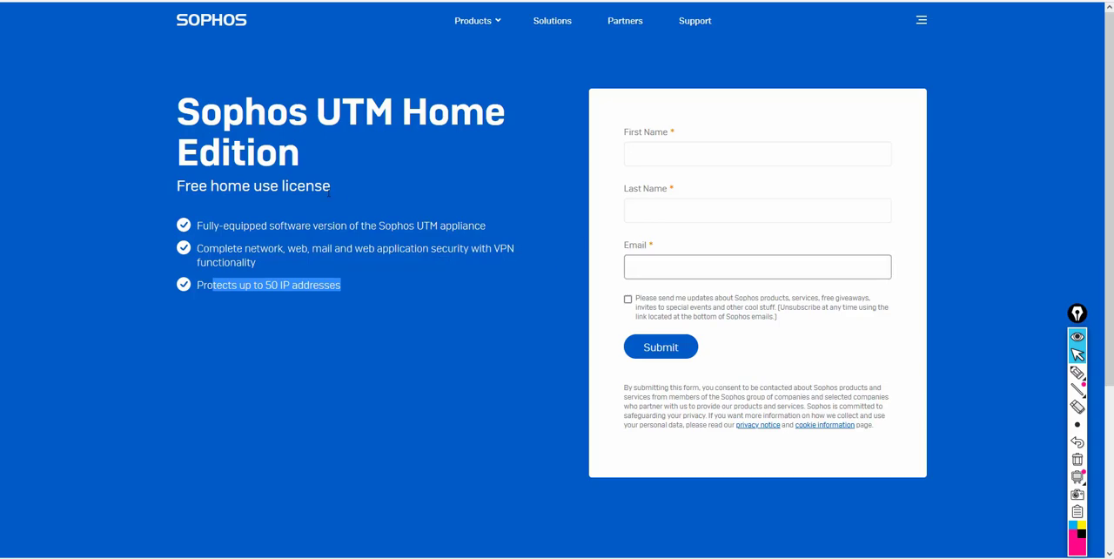
left_click_drag(209, 228, 519, 264)
left_click(397, 292)
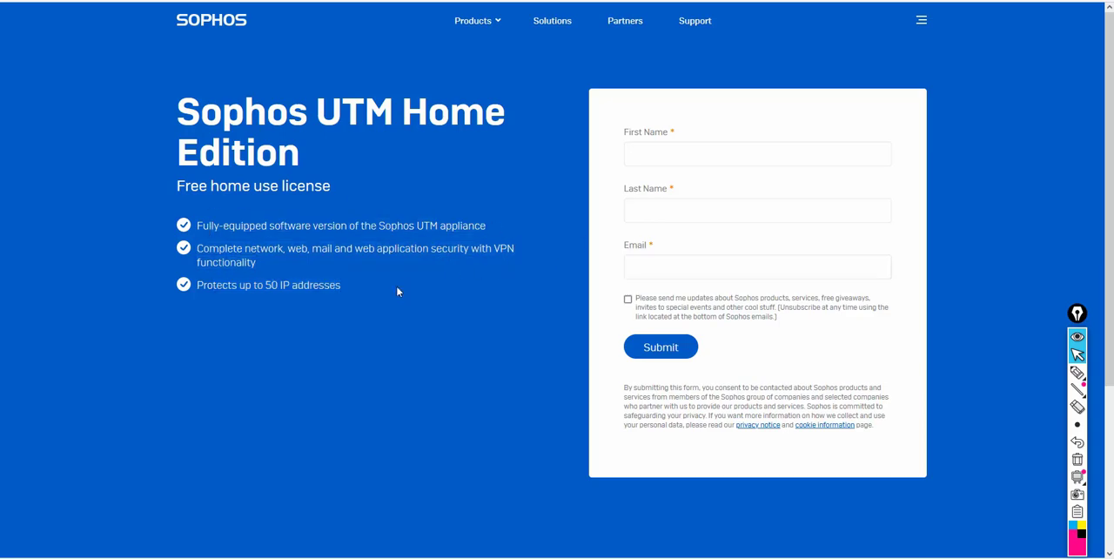
left_click(663, 153)
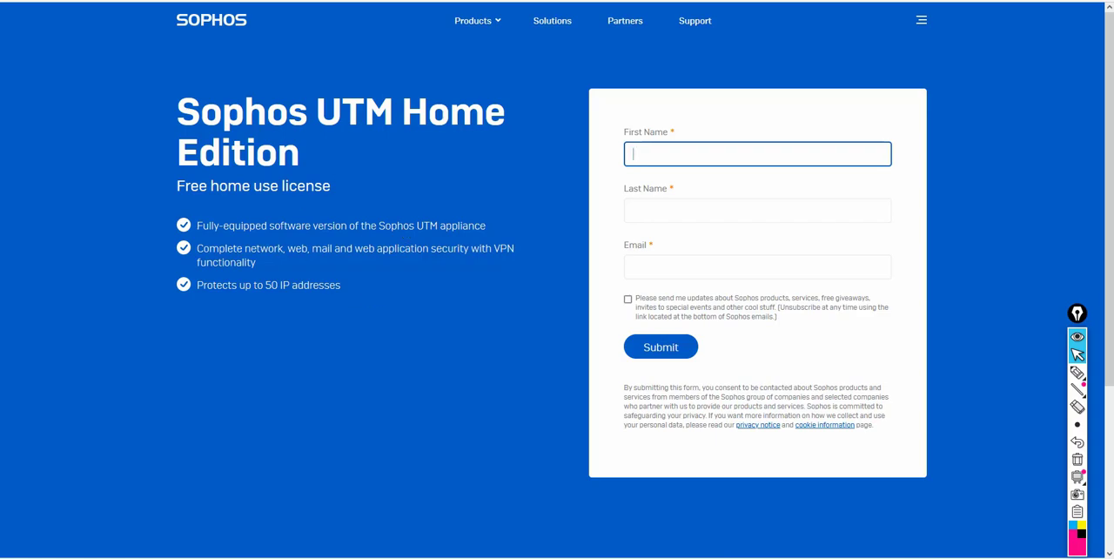
key("alt+Tab")
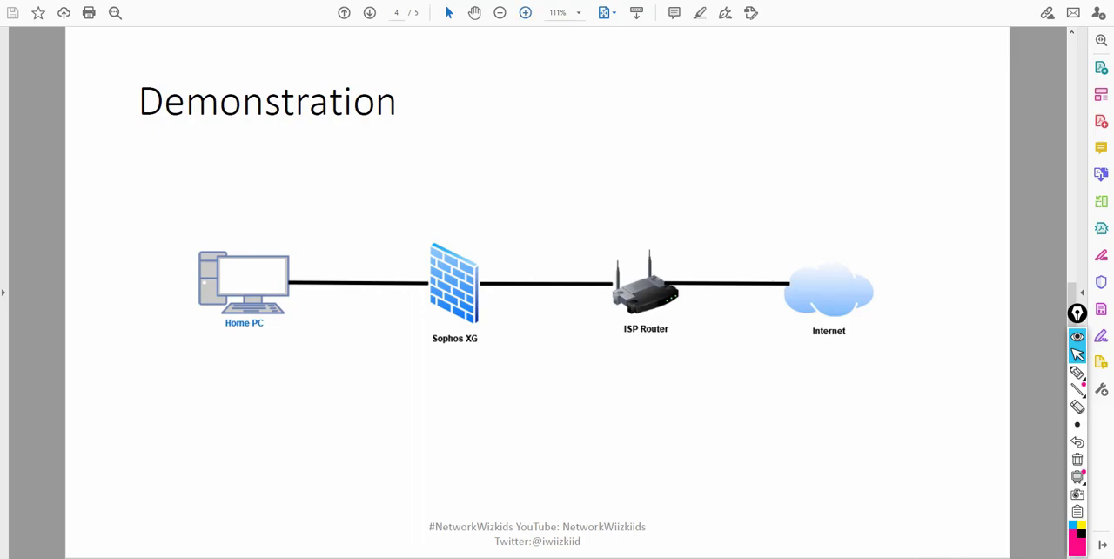
Switch to the vSphere Client and start creating a new virtual machine with the Typical configuration.
key("alt+Tab")
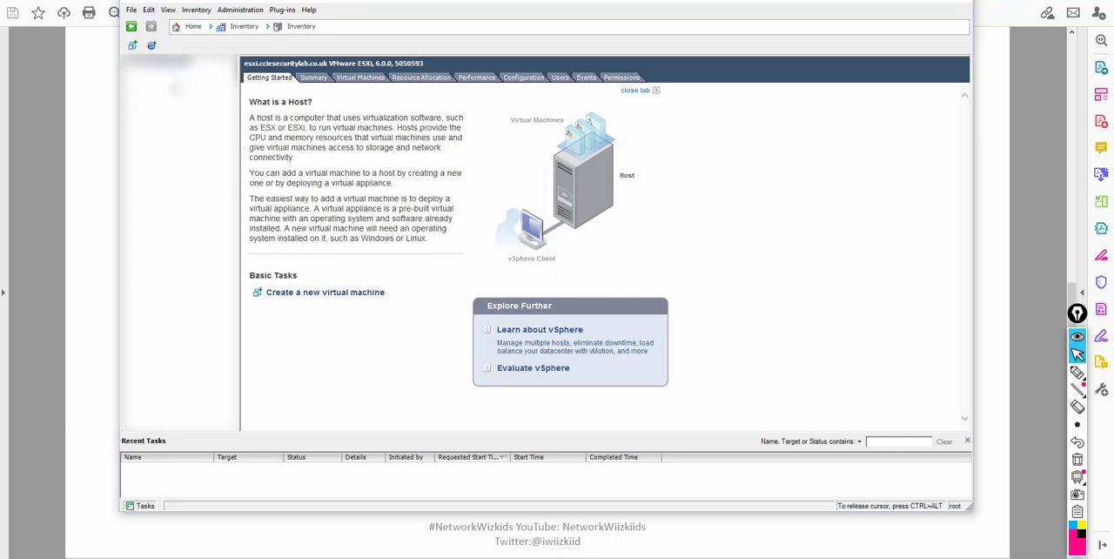
left_click(132, 46)
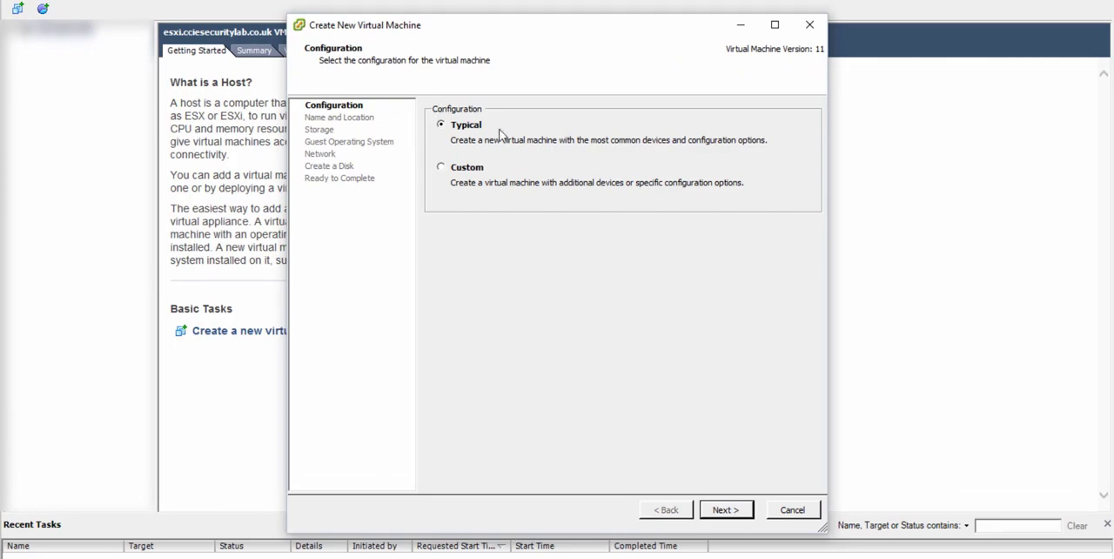
left_click(724, 507)
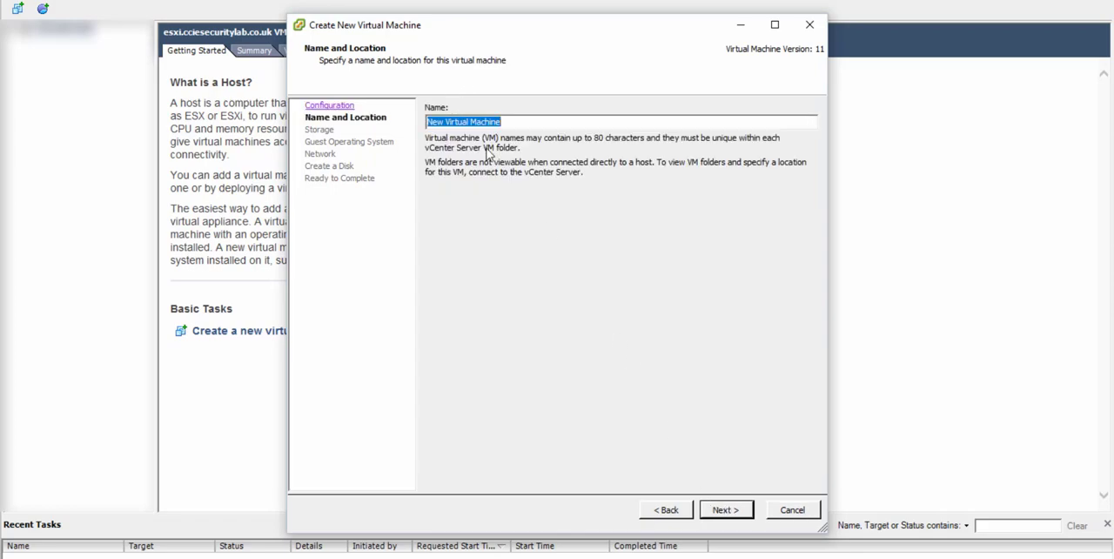
Name the virtual machine Sophos UTM Demo and accept datastore1 as its destination storage.
type("Soph")
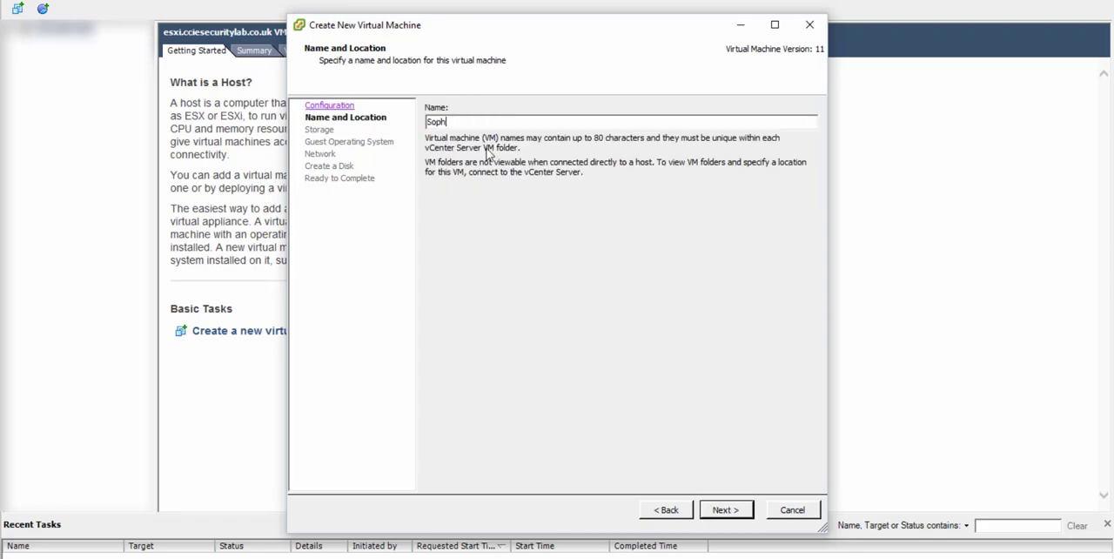
type("os UTM Demo")
left_click(741, 510)
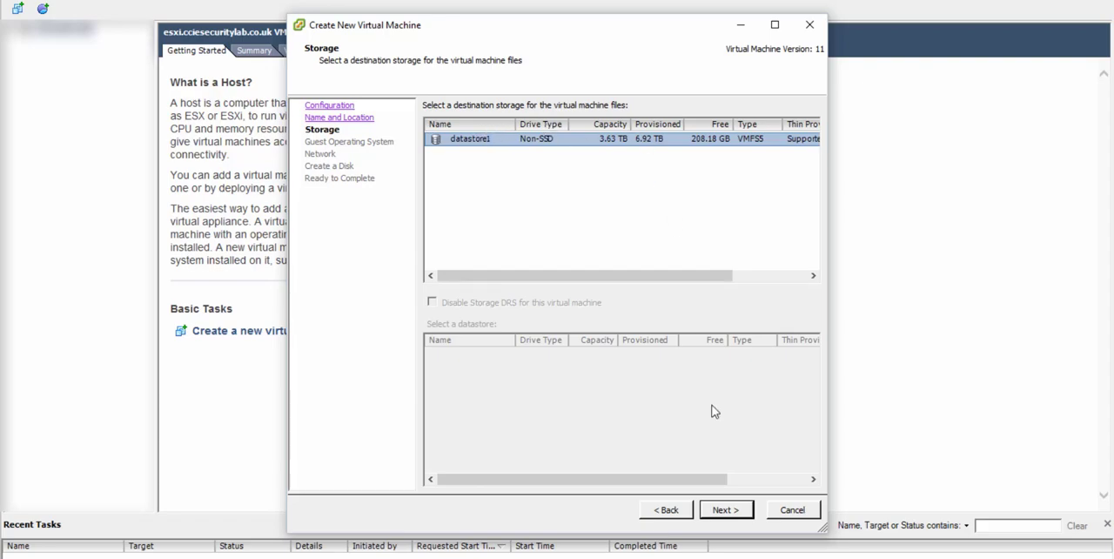
left_click(721, 509)
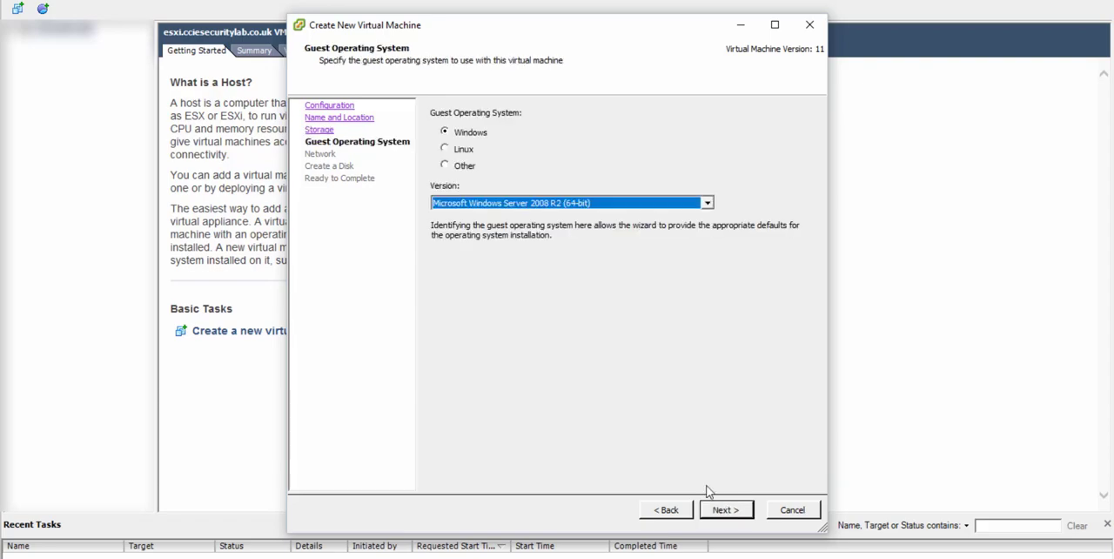
Set the guest operating system to Linux with the version Other Linux (64-bit).
left_click(473, 151)
left_click(477, 202)
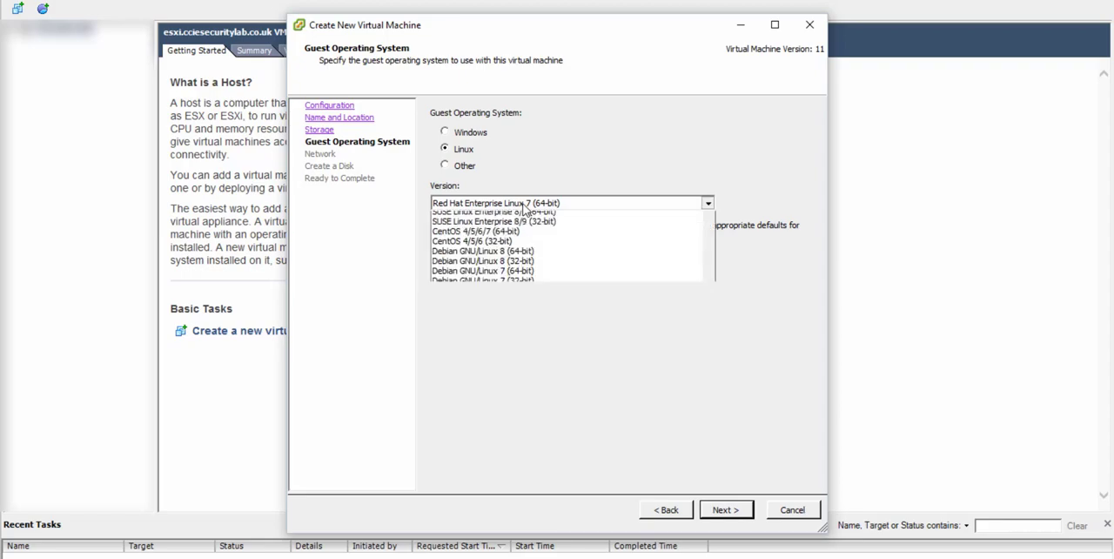
scroll(611, 372, "down", 6)
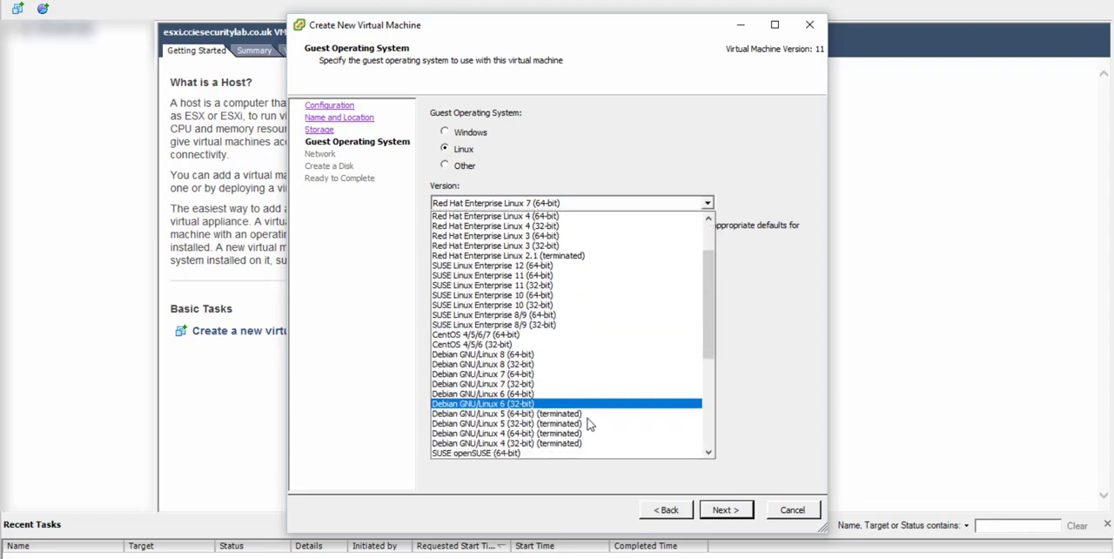
scroll(587, 423, "down", 2)
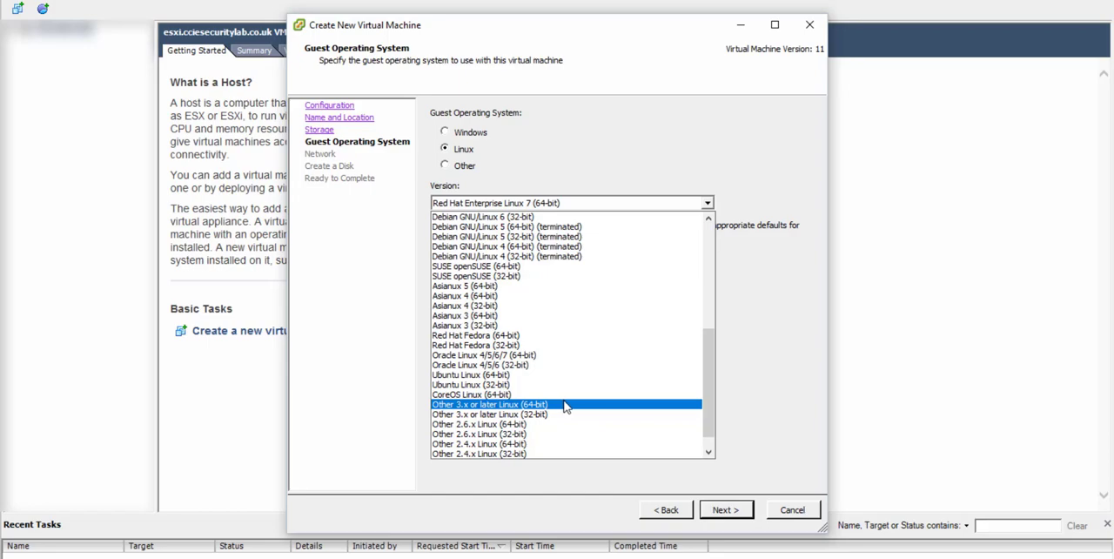
left_click(564, 406)
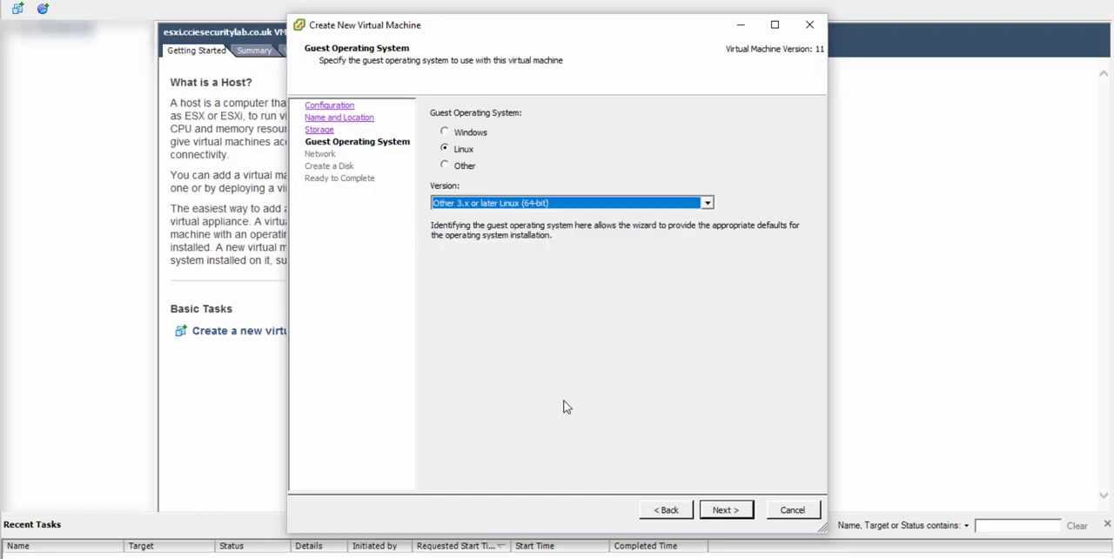
left_click(565, 201)
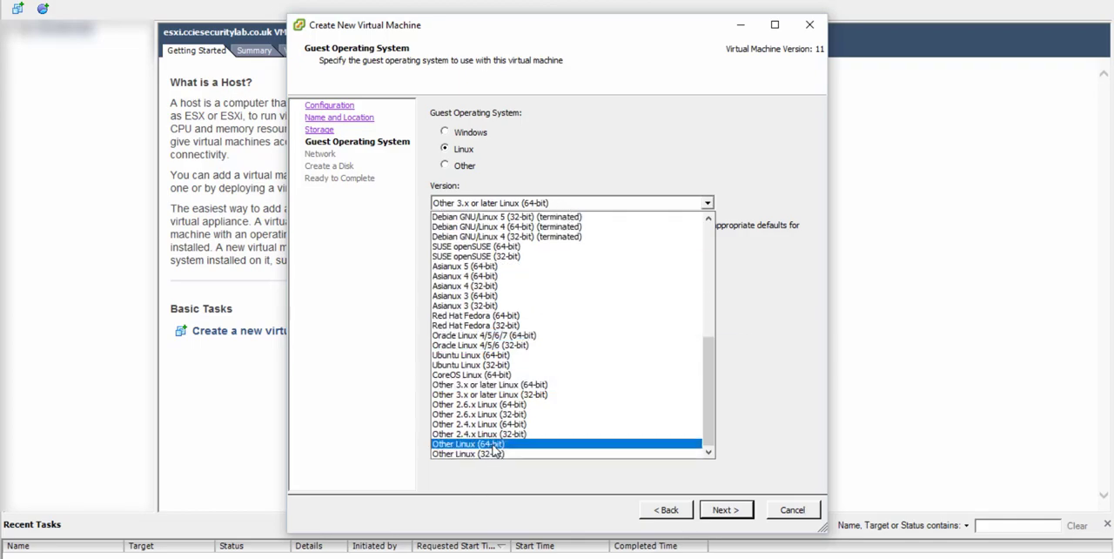
left_click(541, 147)
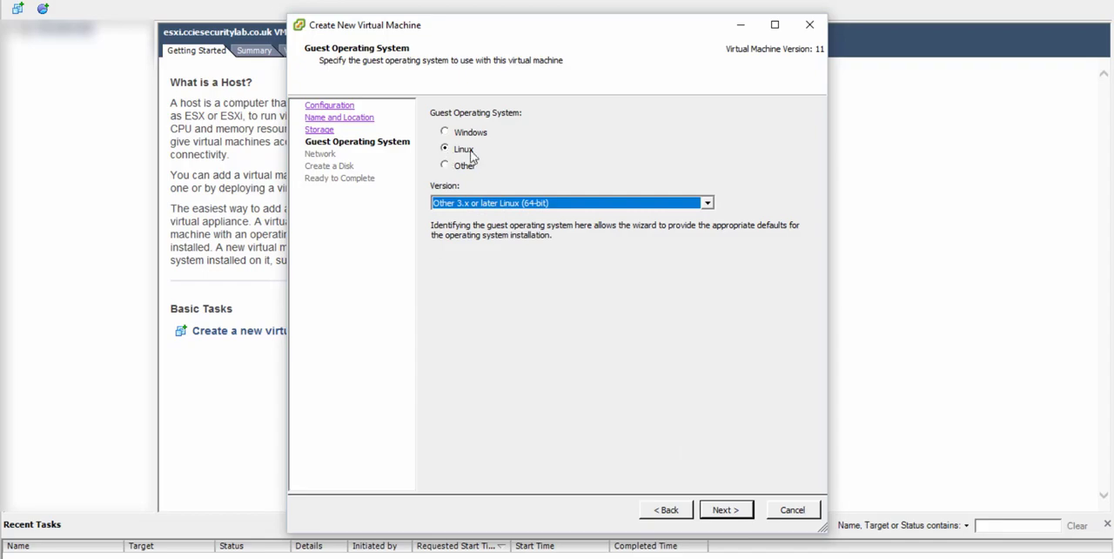
left_click(544, 202)
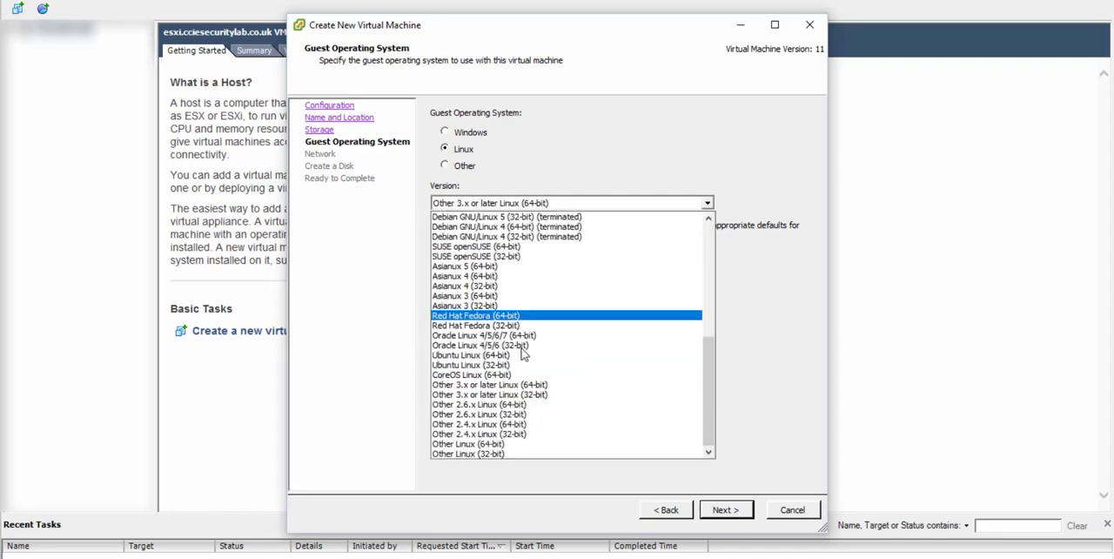
left_click(487, 444)
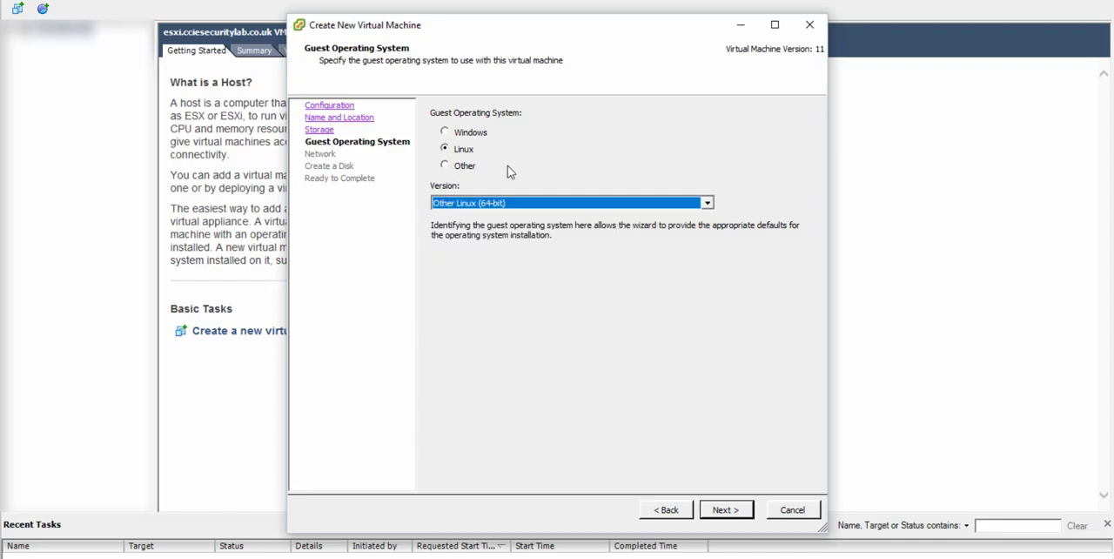
left_click(719, 509)
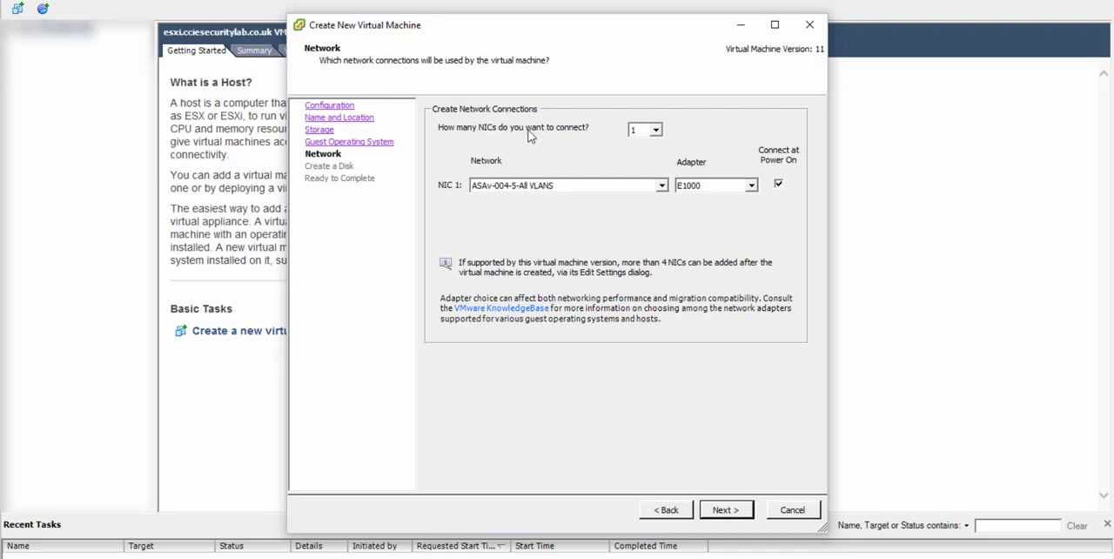
Connect two NICs, assigning NIC 1 to network v104 and keeping NIC 2 on ASAv-004-5-All VLANS.
left_click(648, 130)
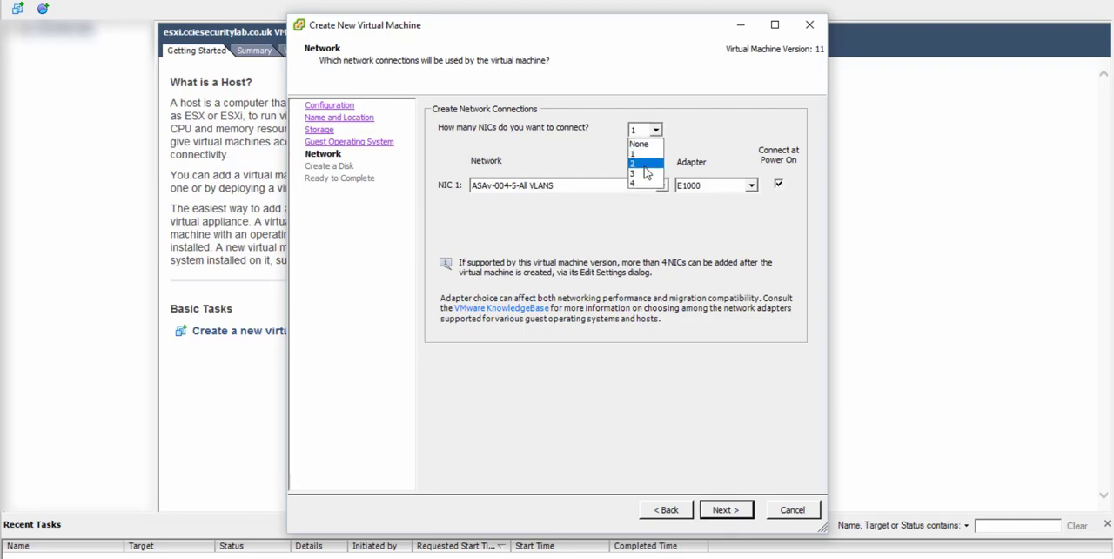
left_click(645, 164)
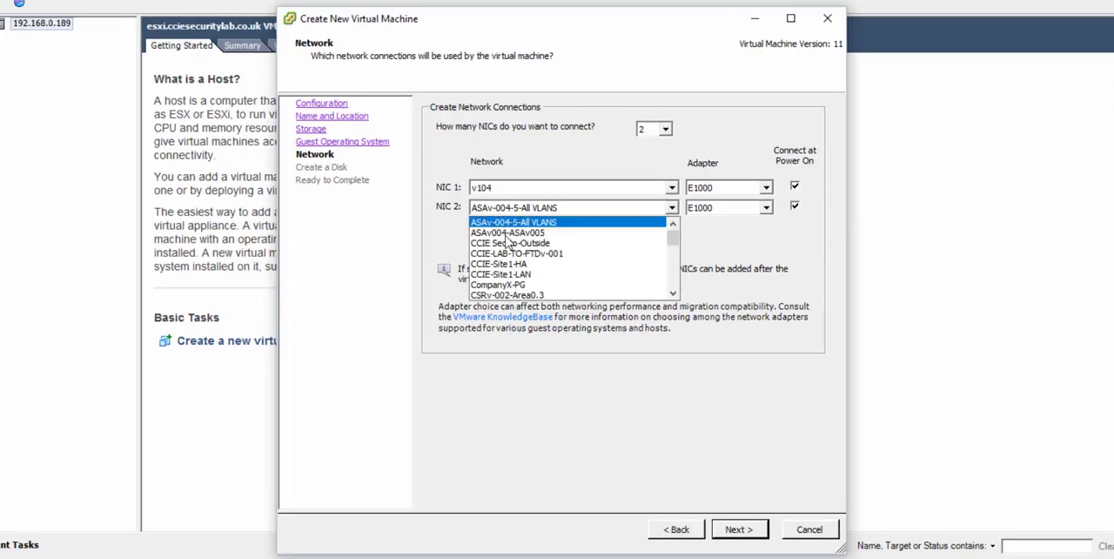
scroll(504, 242, "down", 5)
scroll(509, 249, "down", 2)
scroll(509, 250, "up", 2)
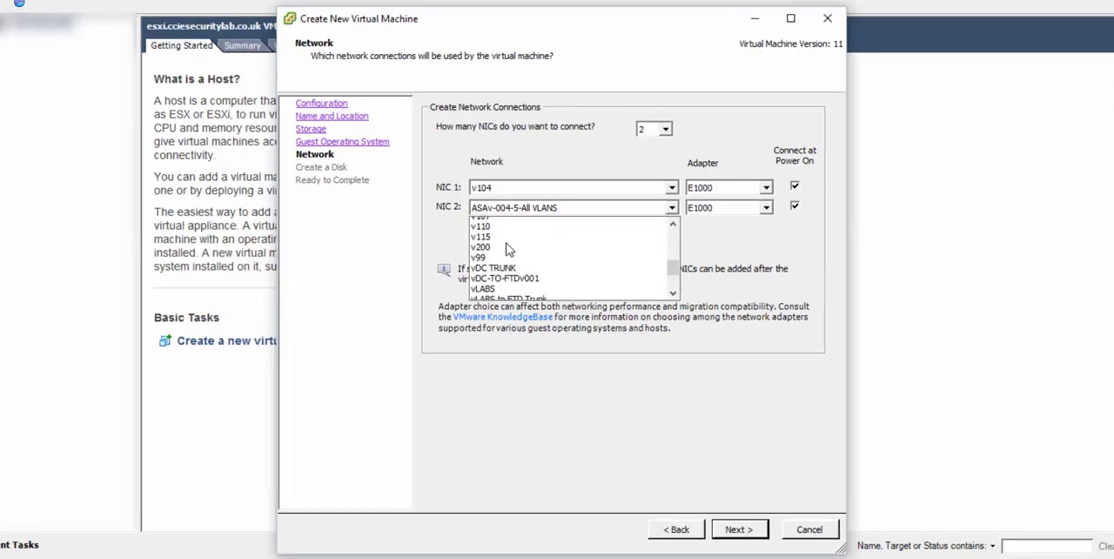
scroll(509, 249, "down", 2)
scroll(511, 246, "up", 6)
scroll(510, 244, "up", 3)
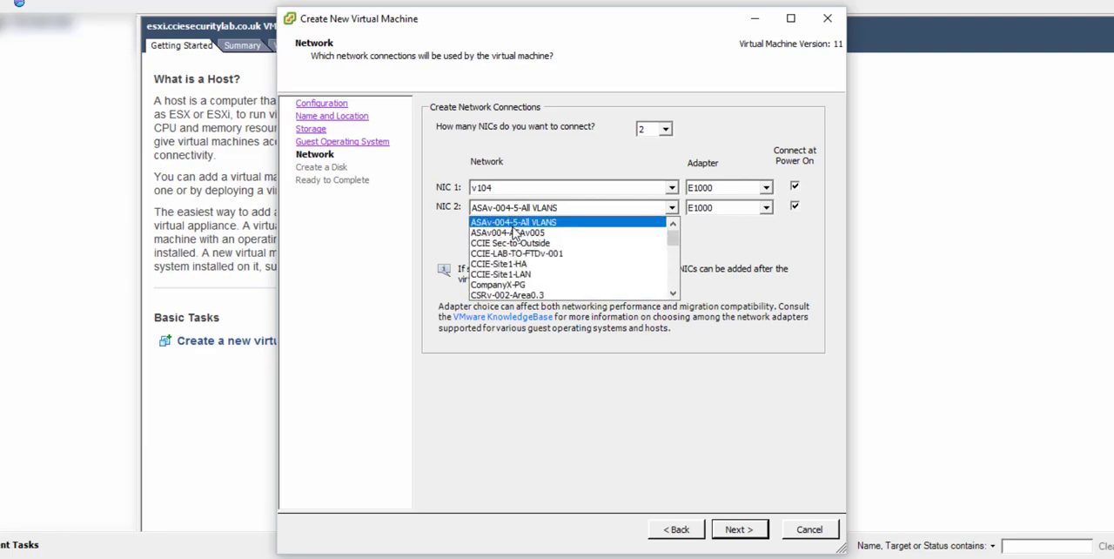
left_click(740, 246)
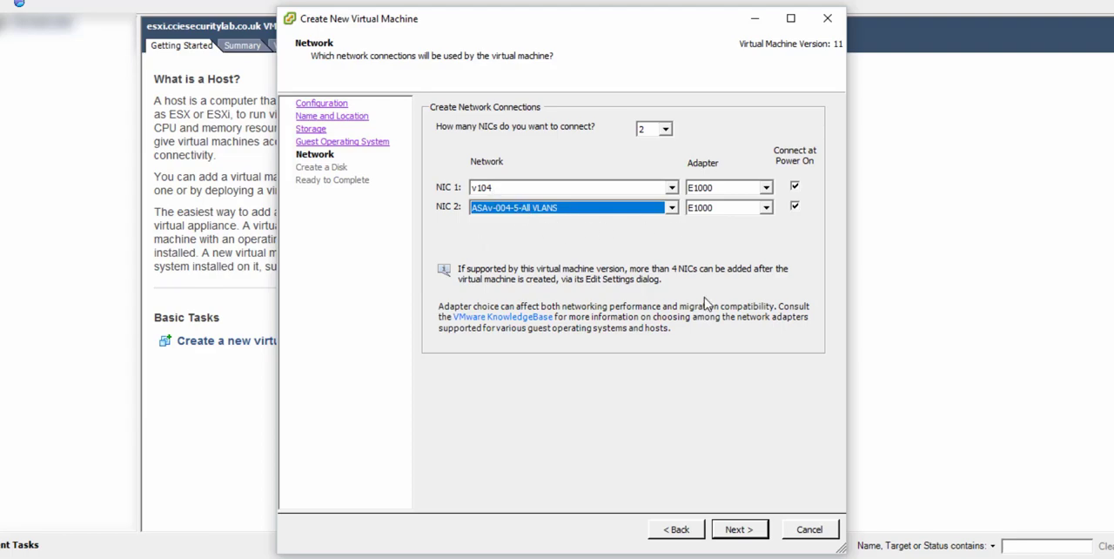
Set the virtual disk size to 80 GB with Thick Provision Lazy Zeroed provisioning.
left_click(747, 532)
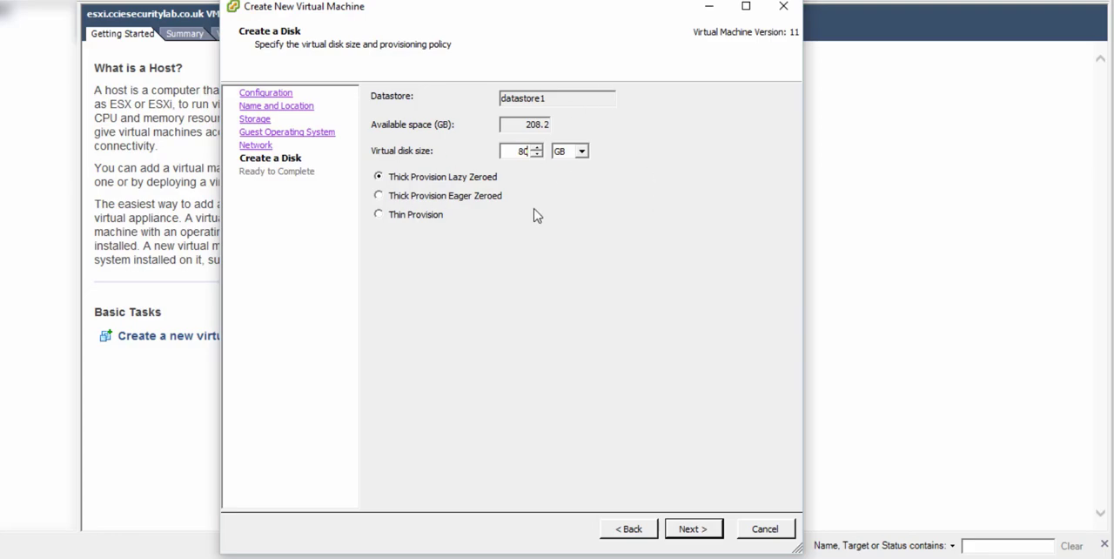
left_click(693, 529)
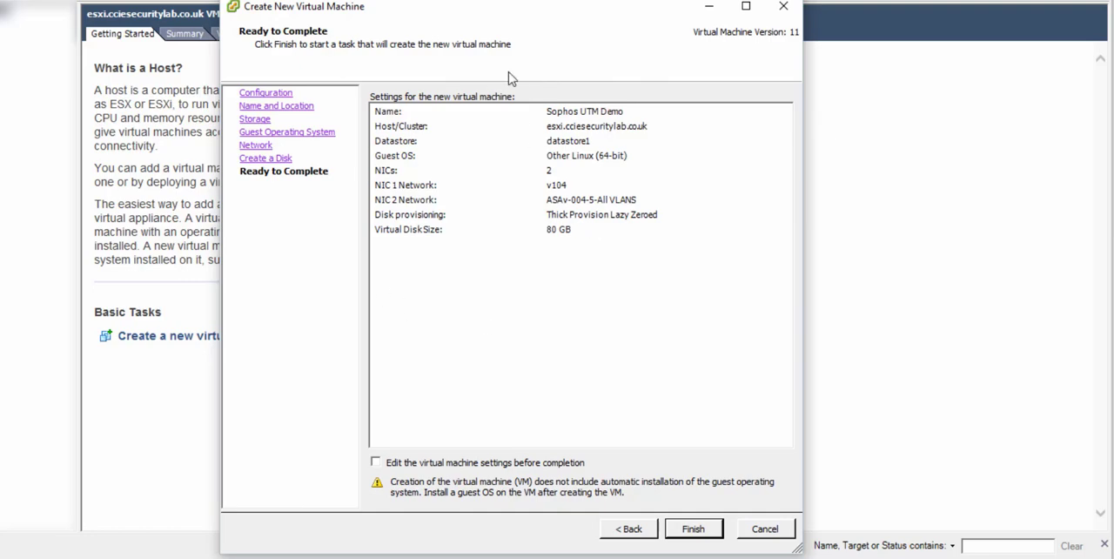
Choose to edit the virtual machine settings before completion and remove the new floppy drive.
left_click(375, 462)
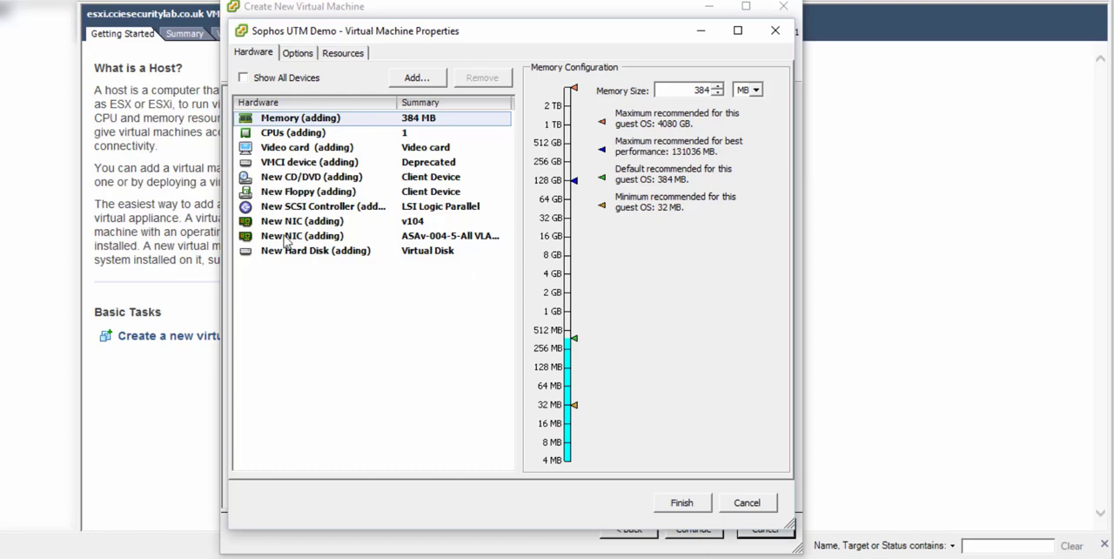
left_click(300, 191)
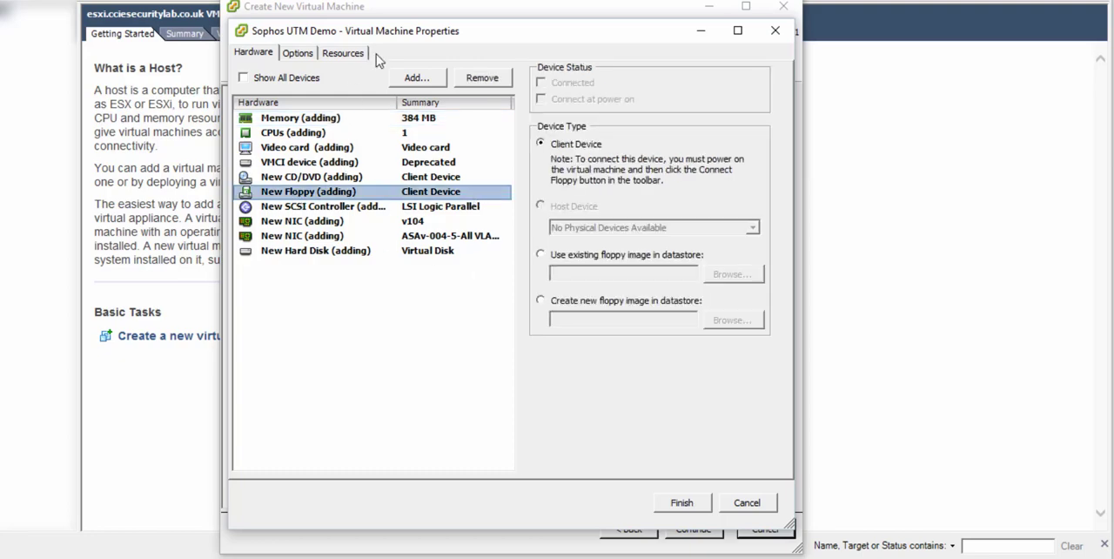
left_click(474, 78)
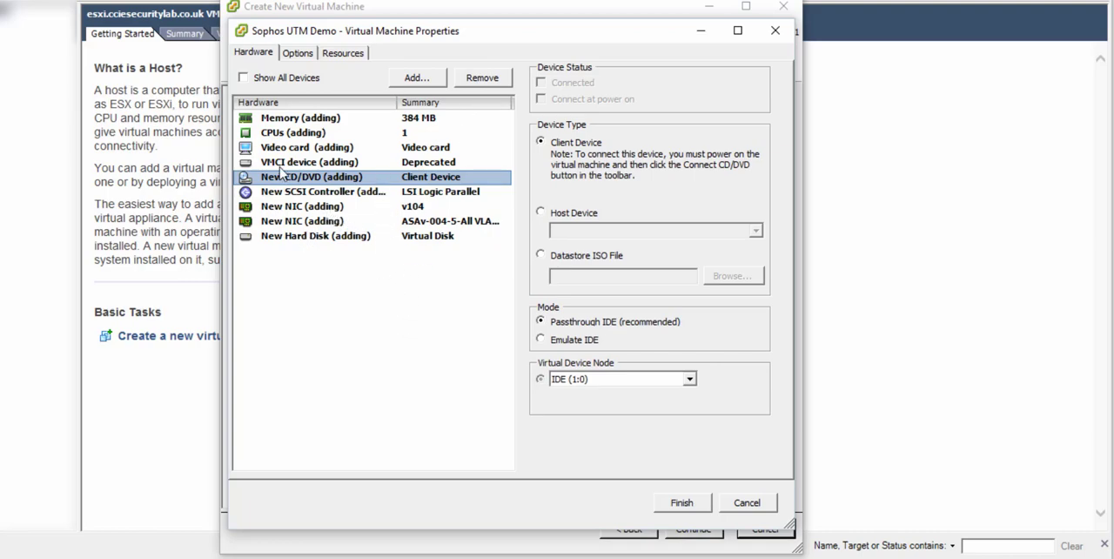
Set the new CD/DVD drive to use the datastore ISO asg-9.707-5.1.iso from the Images folder on datastore1.
left_click(540, 255)
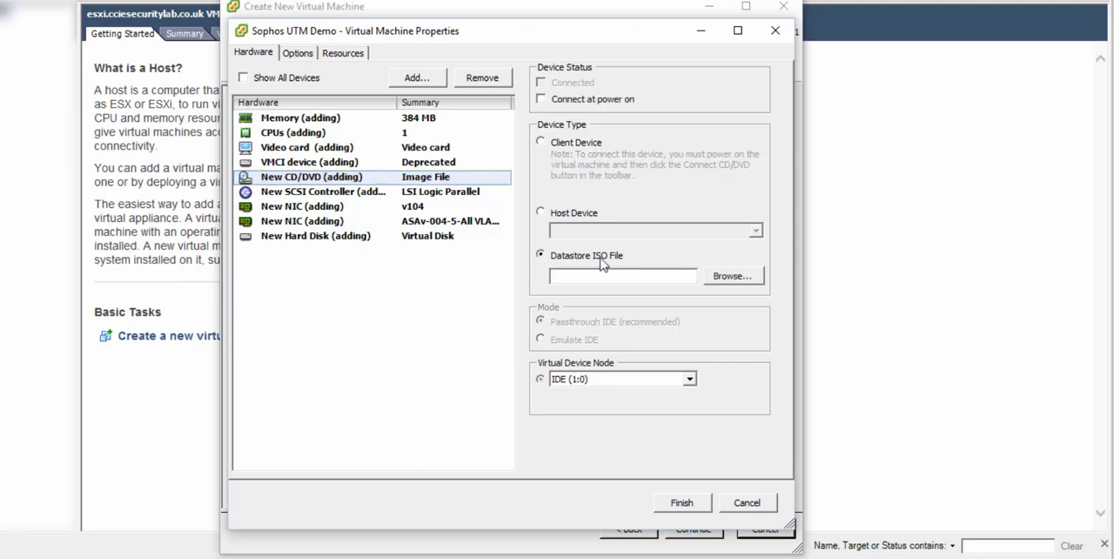
left_click(718, 279)
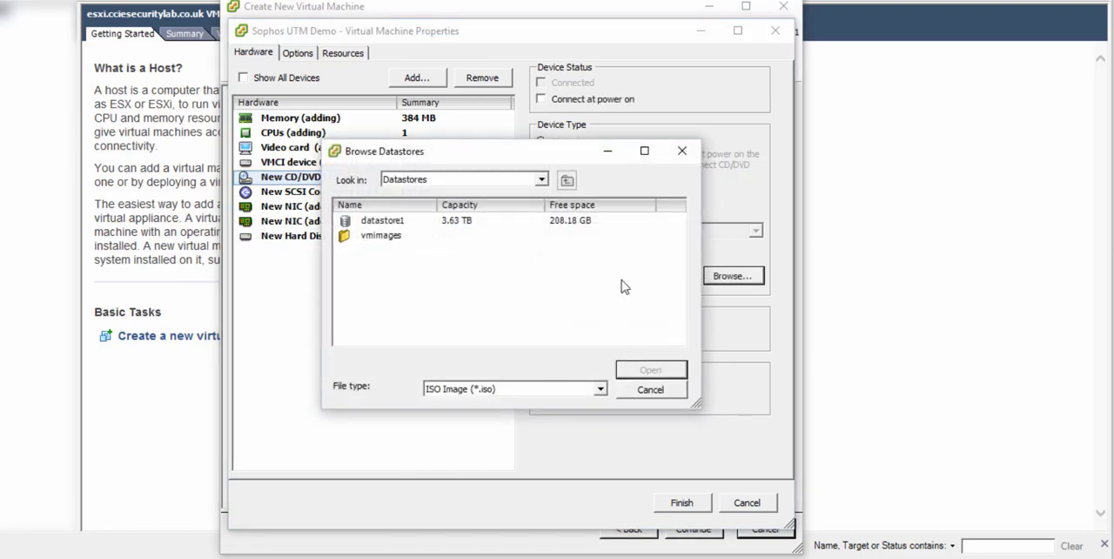
left_click(384, 225)
double_click(385, 226)
scroll(392, 261, "down", 10)
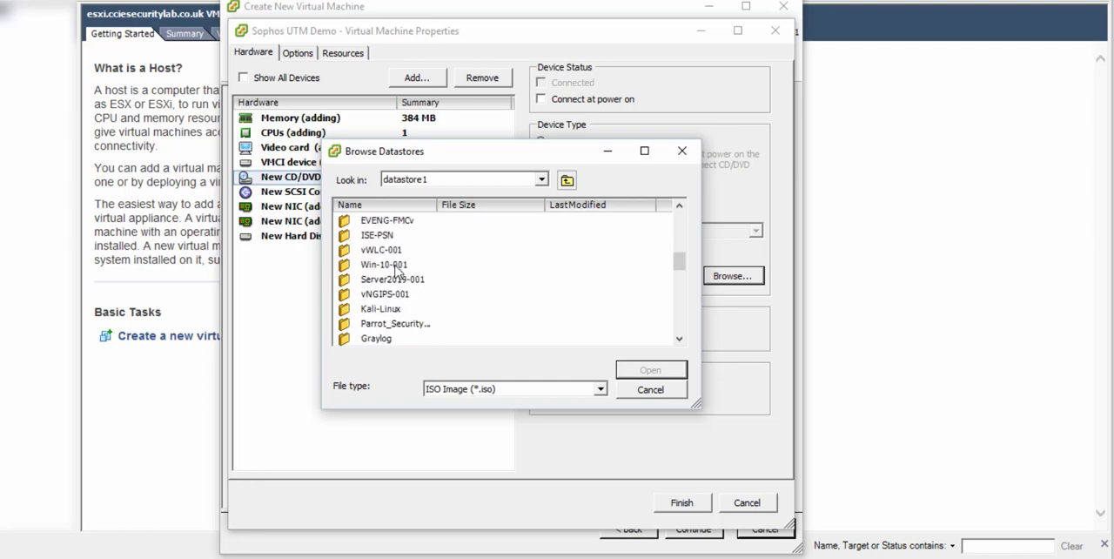
scroll(396, 271, "down", 8)
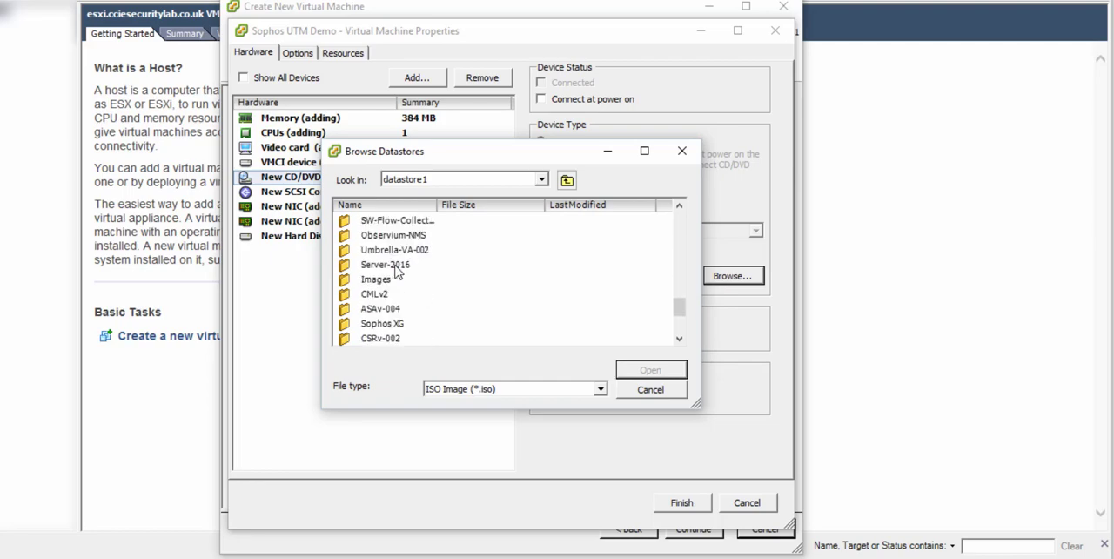
double_click(390, 281)
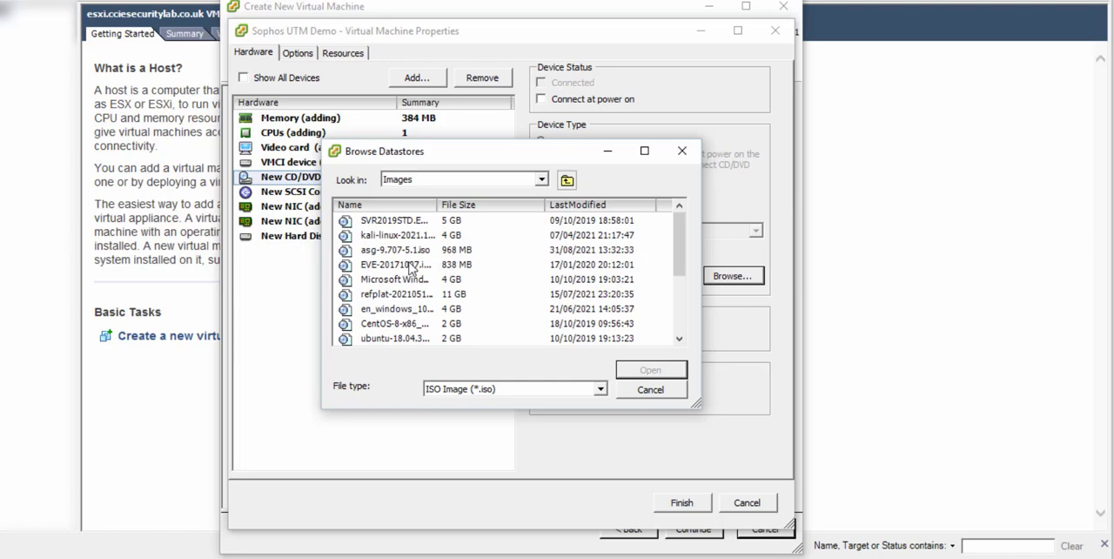
left_click(389, 250)
double_click(389, 251)
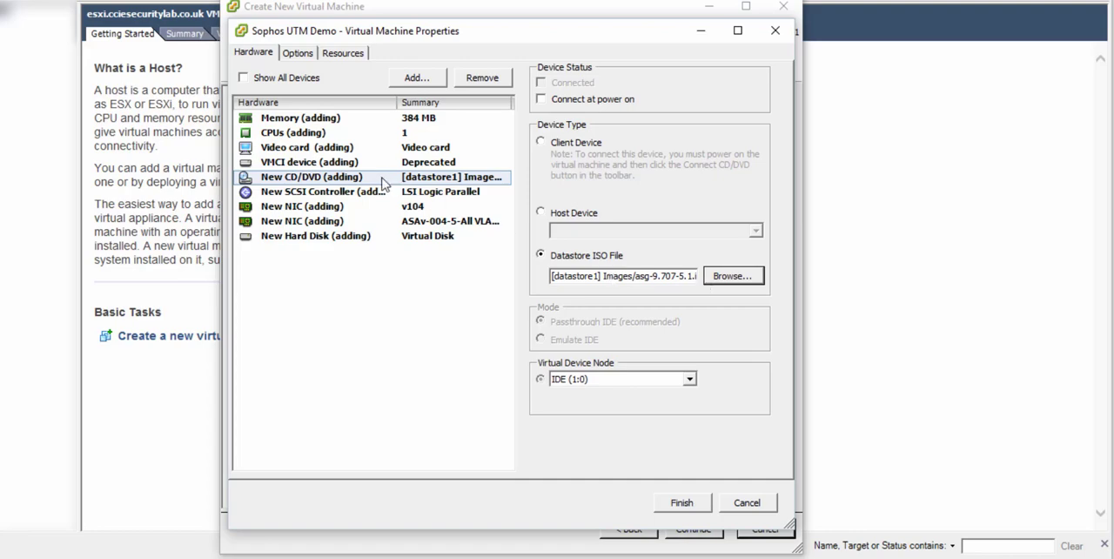
Enable connecting the new CD/DVD drive at power on and set the virtual machine's memory to 4148 MB.
left_click(542, 100)
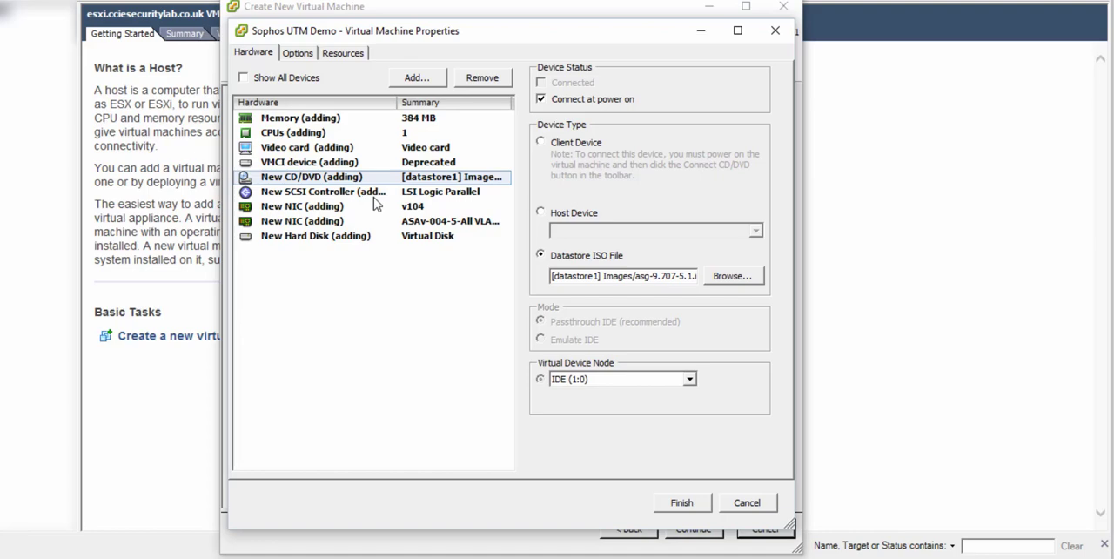
left_click(385, 131)
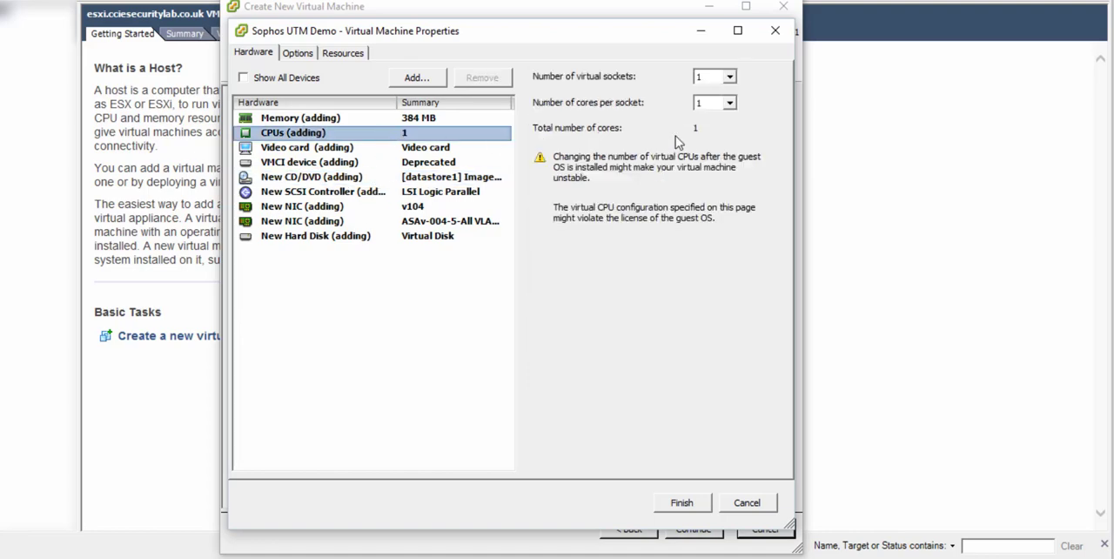
left_click(377, 119)
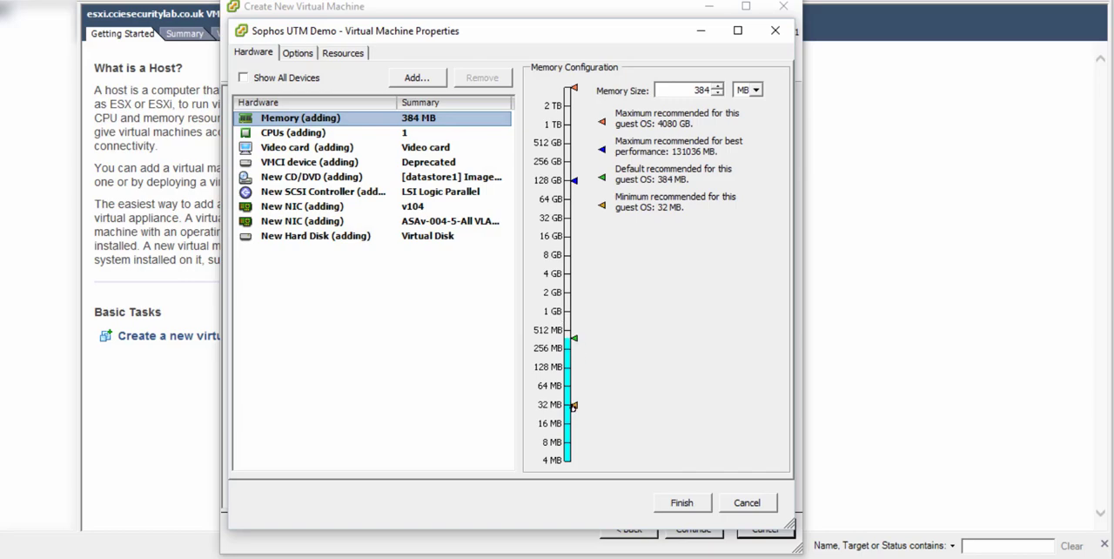
left_click_drag(574, 405, 566, 273)
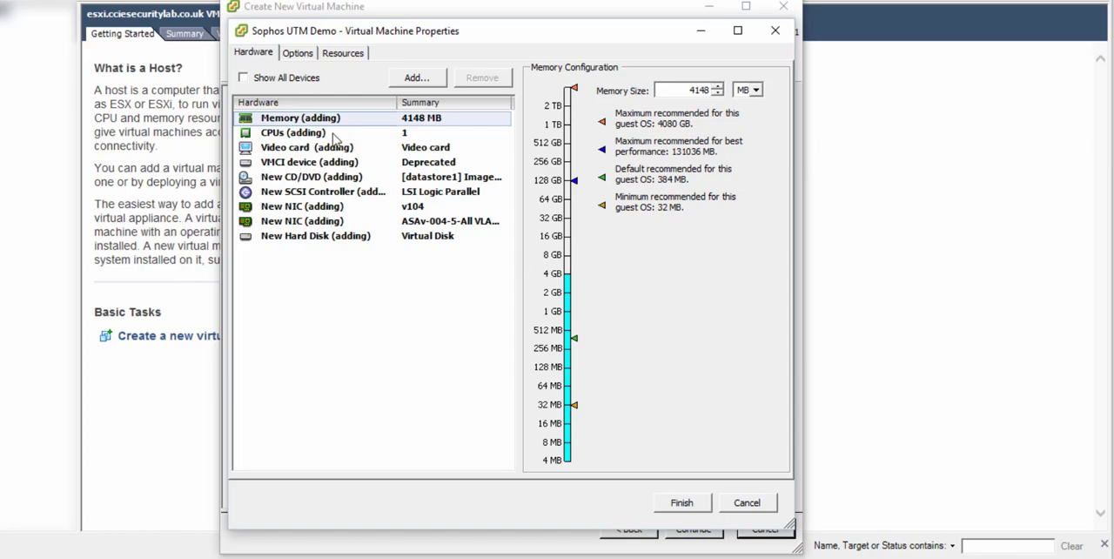
Configure the CPUs with 2 virtual sockets and 2 cores per socket.
left_click(333, 133)
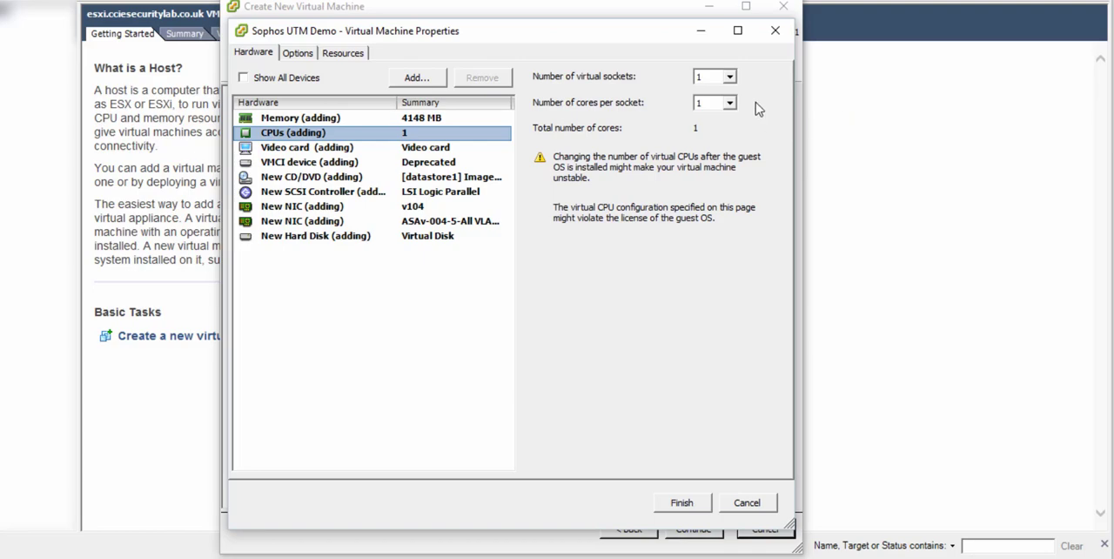
left_click(709, 80)
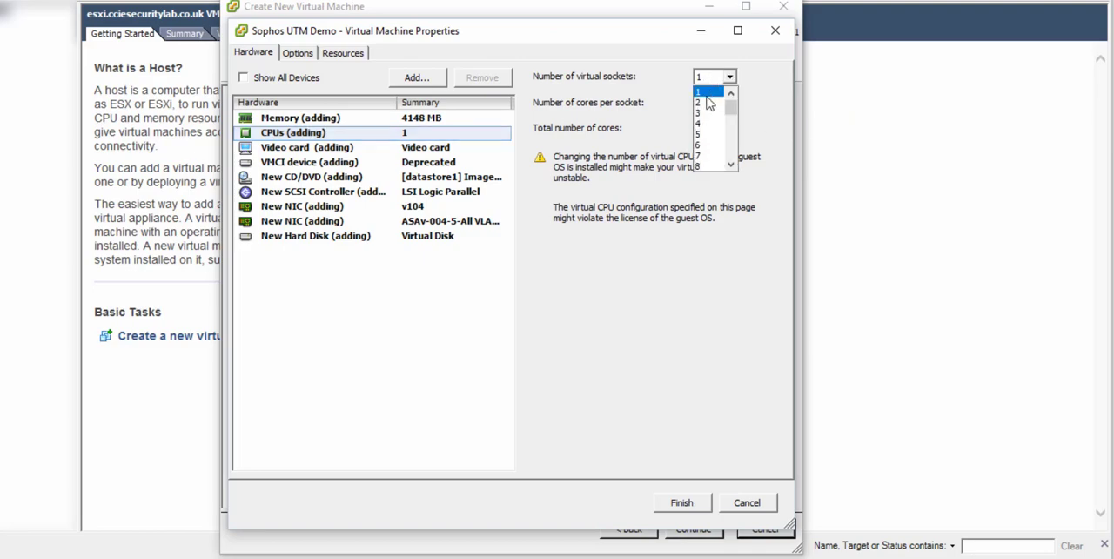
left_click(708, 103)
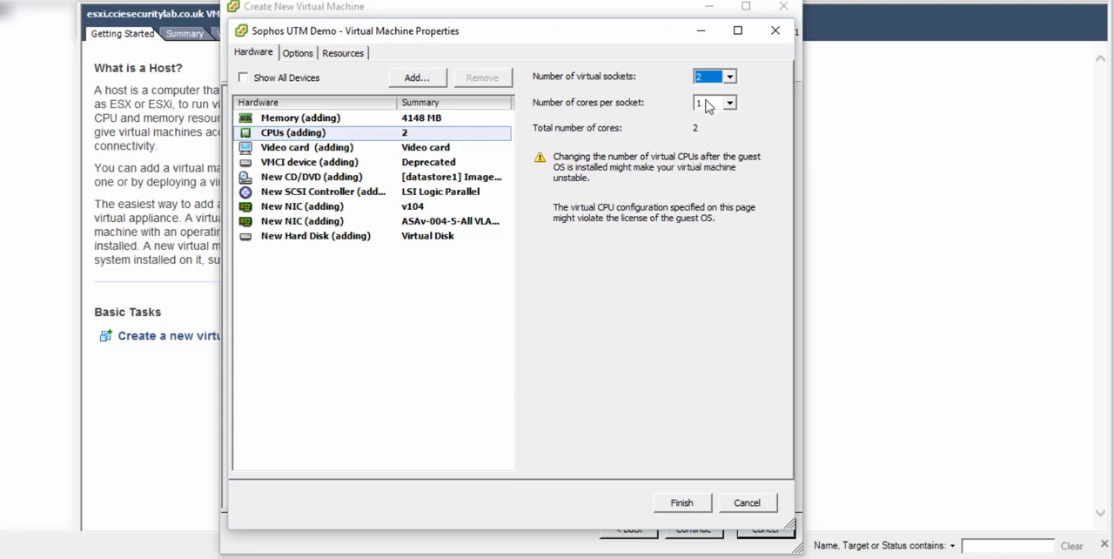
left_click(709, 105)
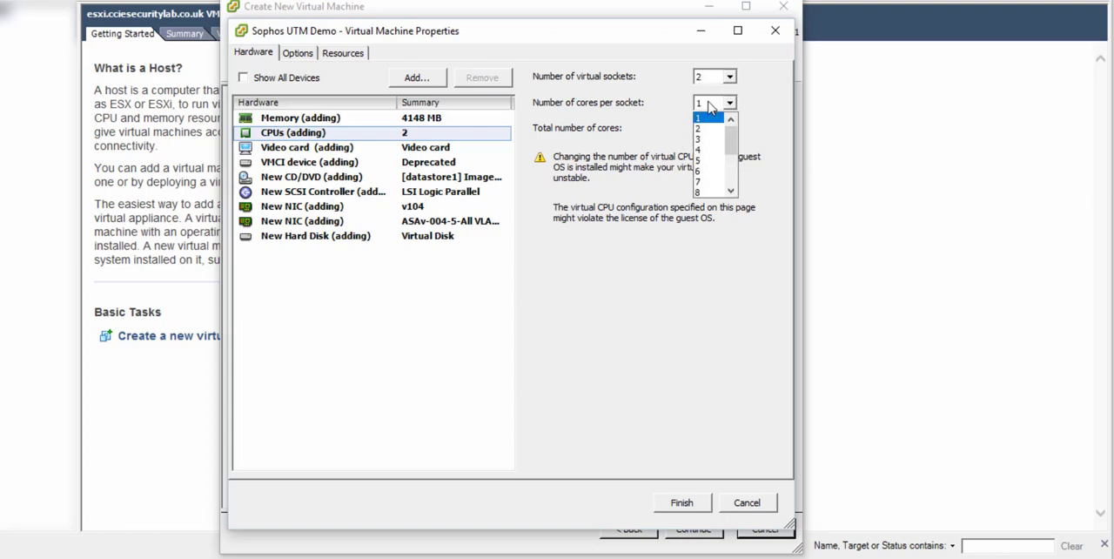
left_click(706, 127)
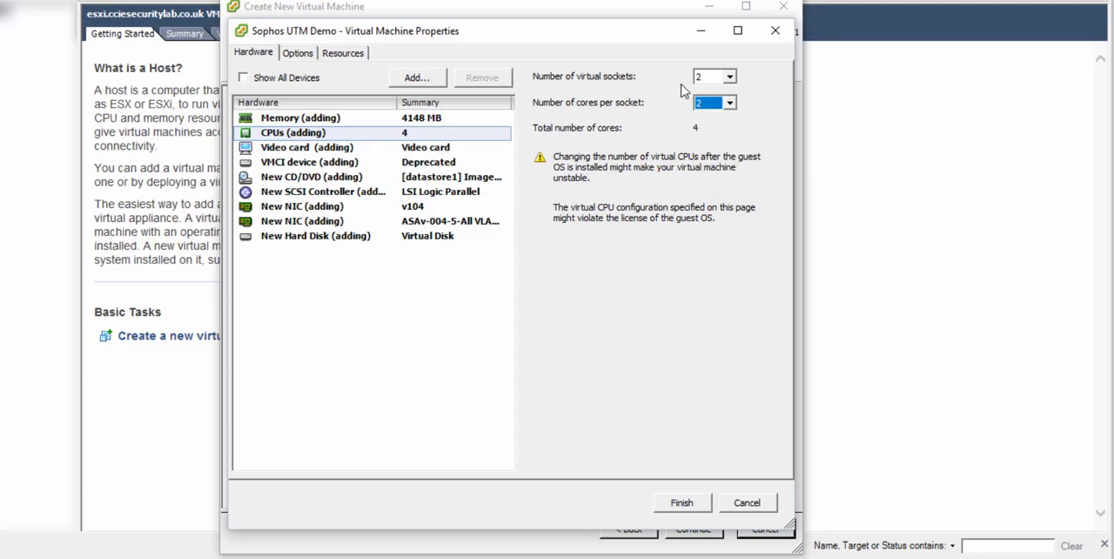
Check the settings of both new NICs and finish creating the Sophos UTM Demo virtual machine.
left_click(426, 223)
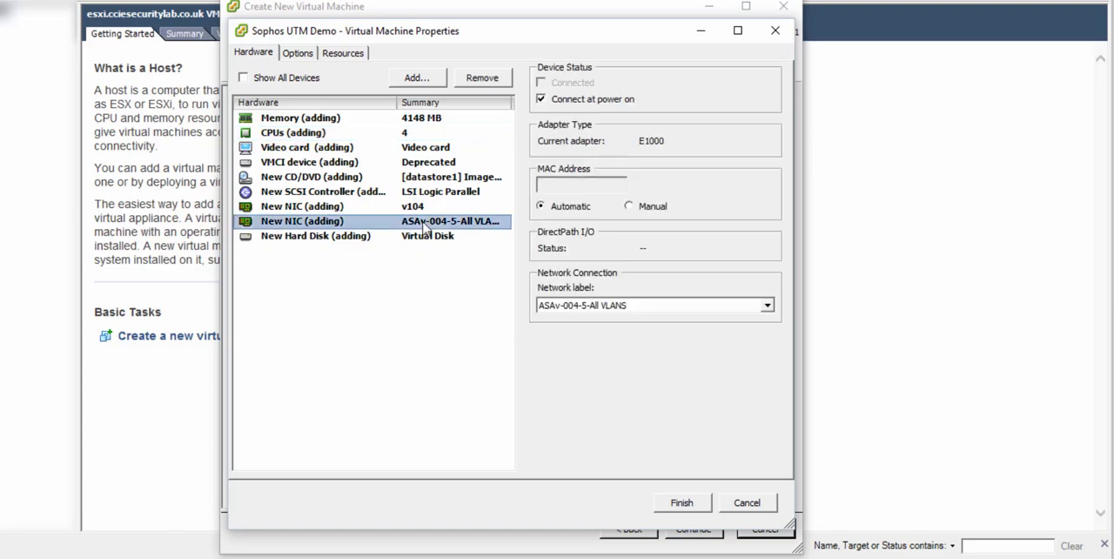
left_click(330, 209)
left_click(334, 222)
left_click(682, 502)
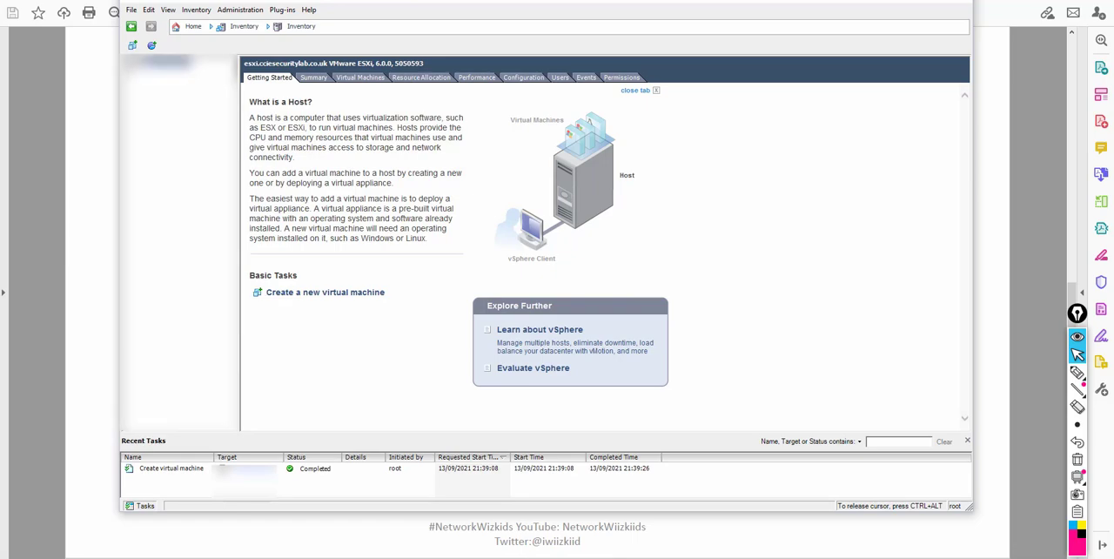
Add a Virtual Machine network to the host on a new vSphere standard switch, deselecting the vmnic2 adapter.
scroll(705, 208, "down", 4)
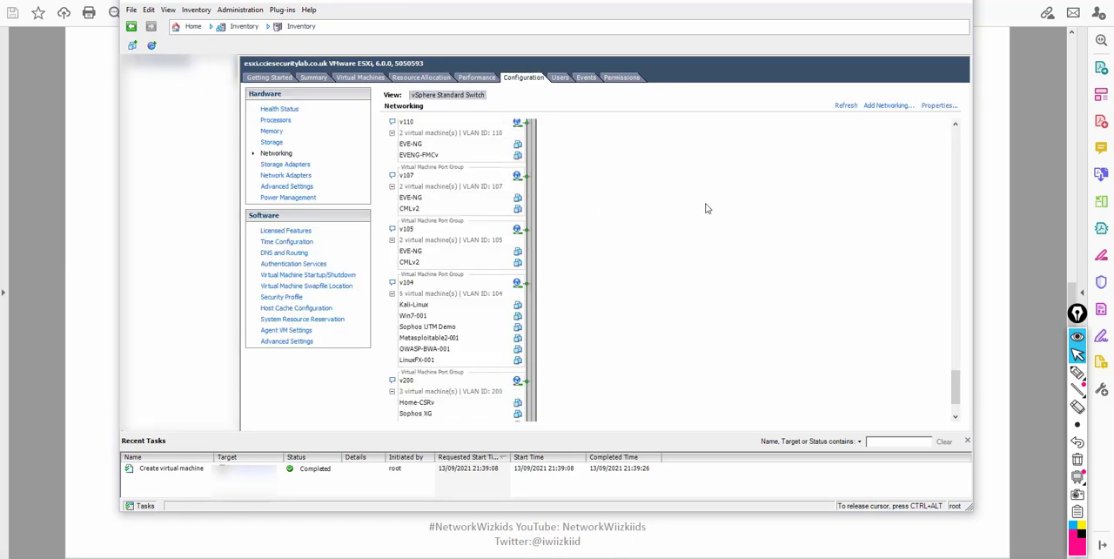
left_click(887, 105)
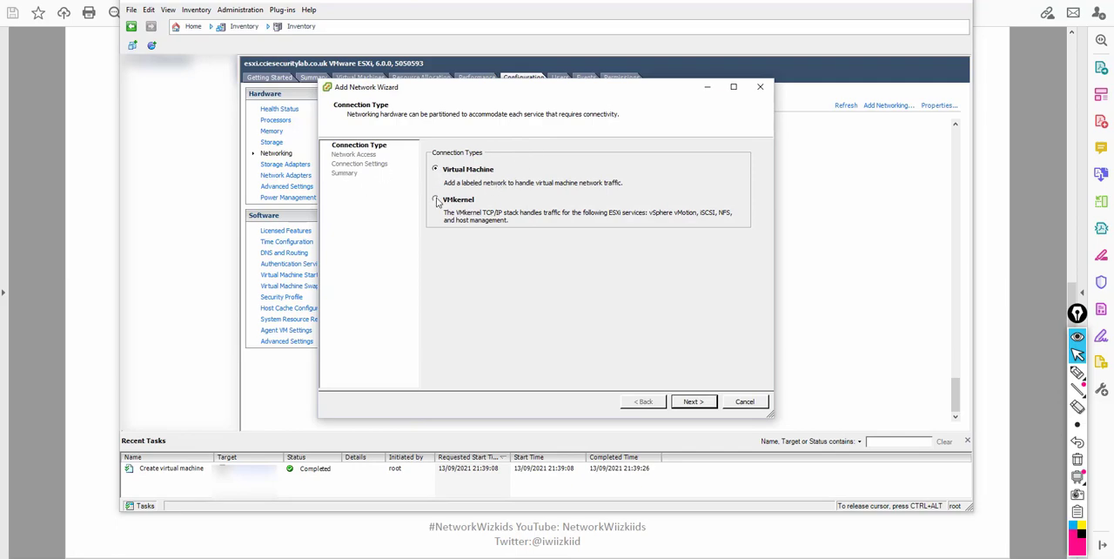
left_click(694, 401)
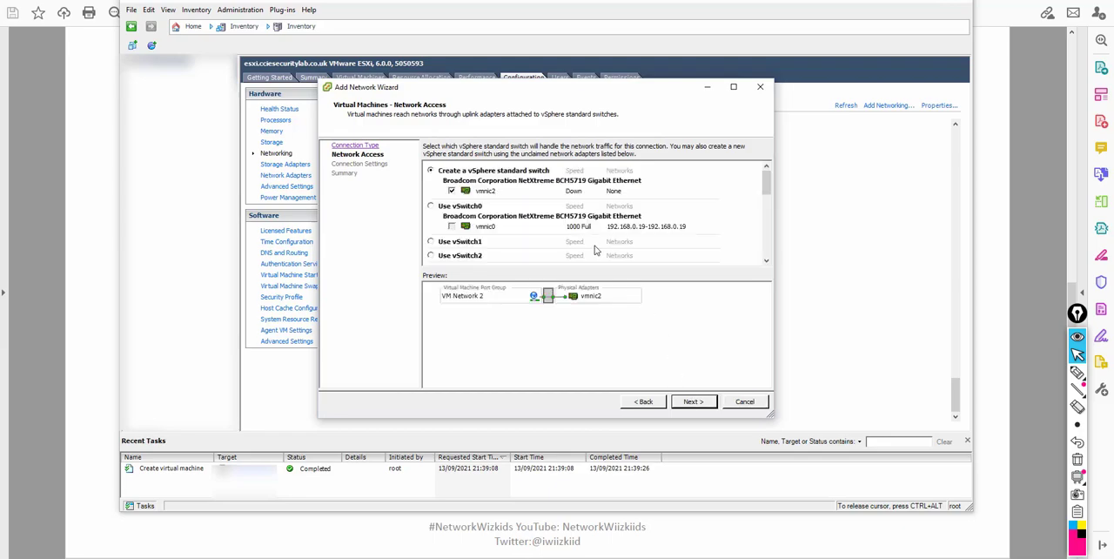
scroll(596, 250, "down", 3)
scroll(552, 223, "up", 3)
left_click(452, 191)
scroll(452, 205, "down", 5)
scroll(452, 206, "up", 5)
scroll(452, 206, "down", 10)
scroll(451, 206, "up", 10)
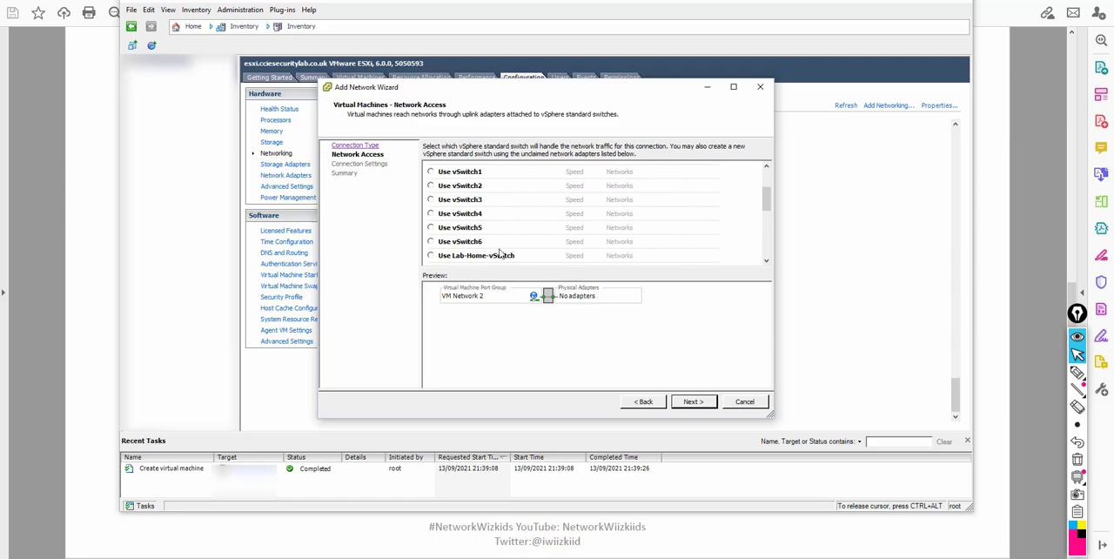
left_click(430, 172)
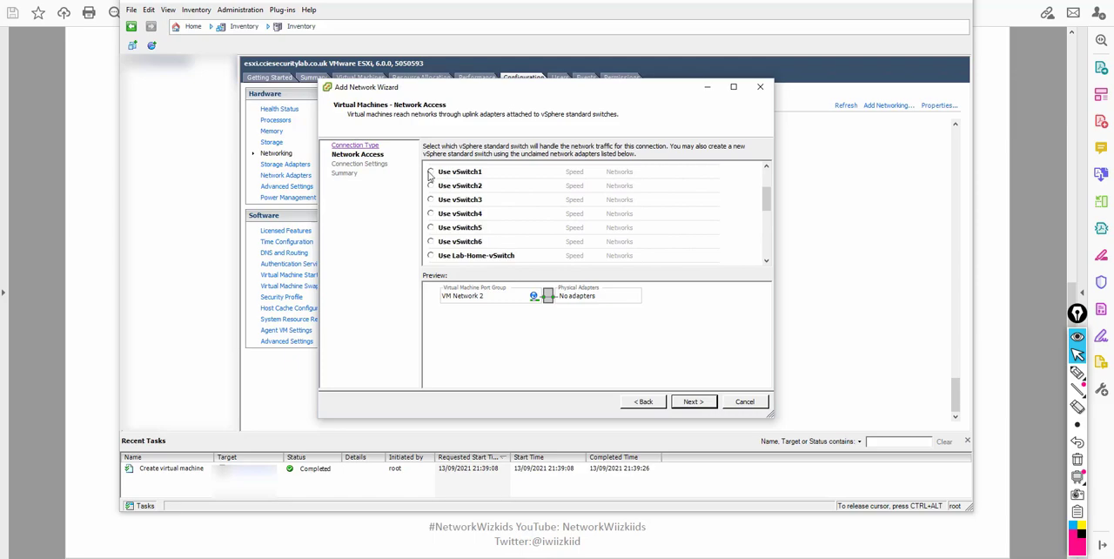
left_click(695, 401)
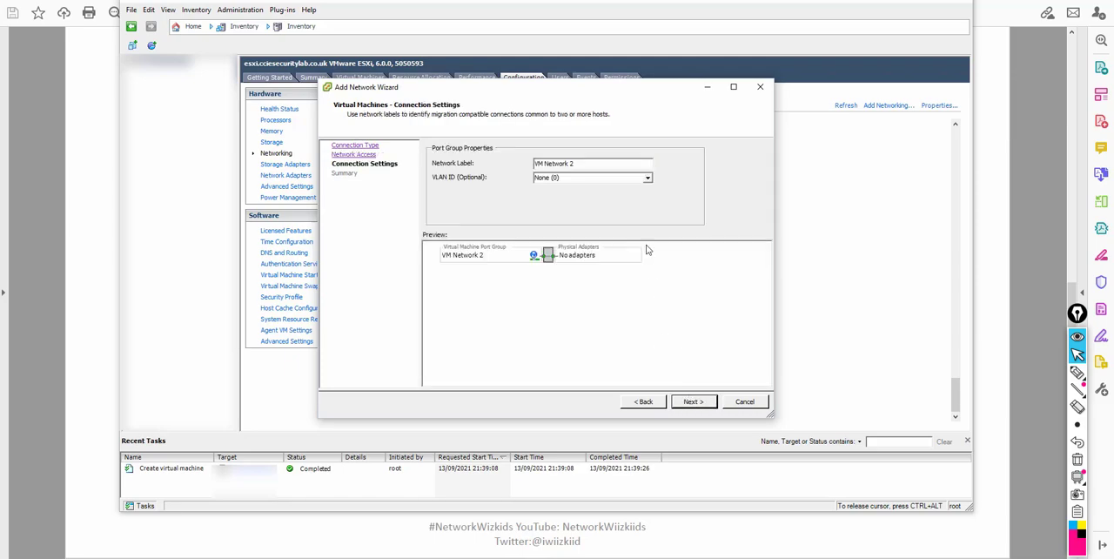
Label the new port group Sophos-Demo, keep VLAN ID None (0), and complete the network wizard.
left_click_drag(600, 164, 513, 149)
type("SophosU")
key("BackSpace")
type("-Demo")
left_click(693, 401)
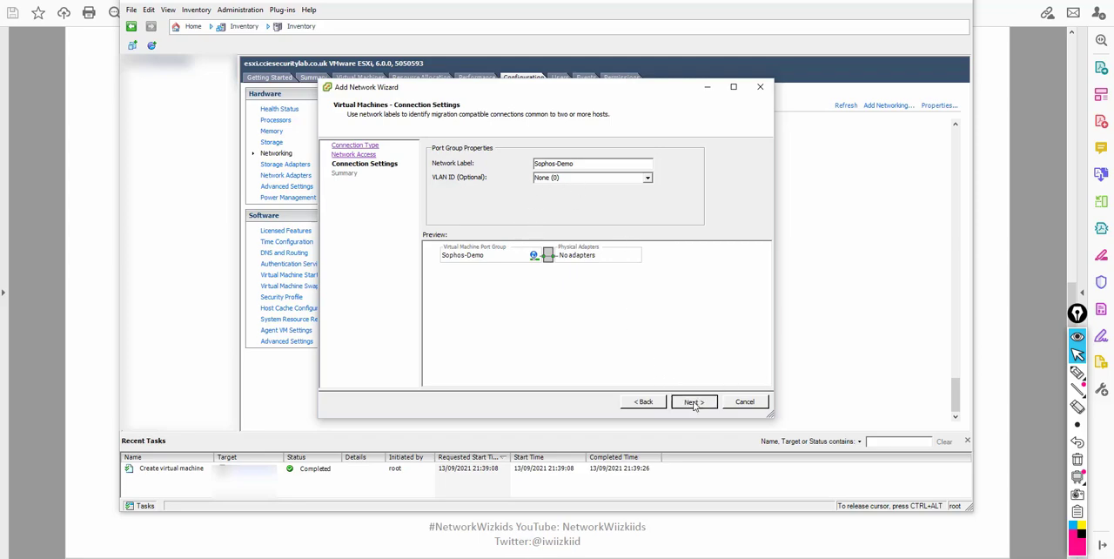
left_click(695, 402)
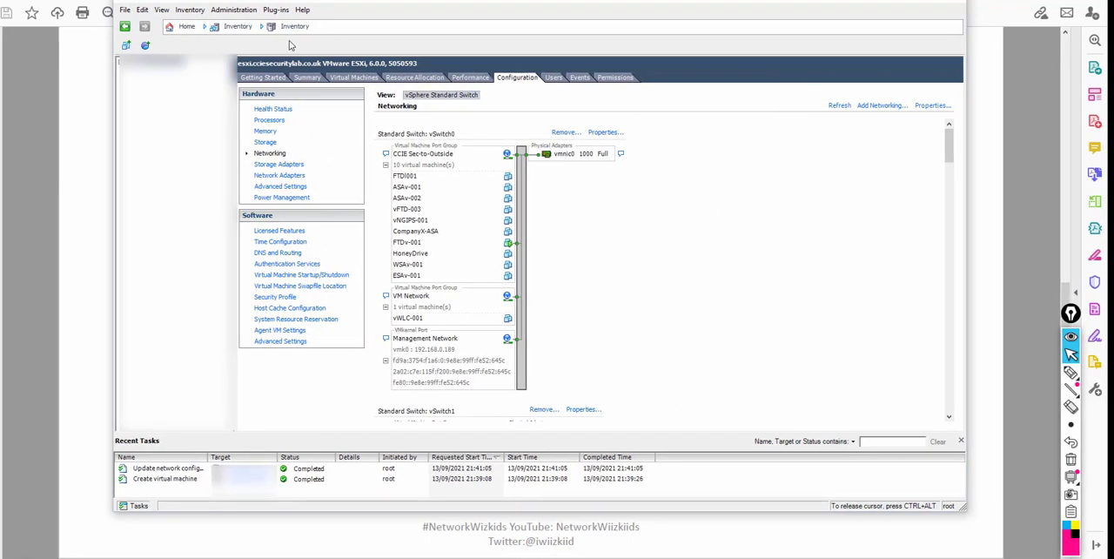
Select the Sophos UTM Demo virtual machine in the host inventory and power it on.
left_click(263, 77)
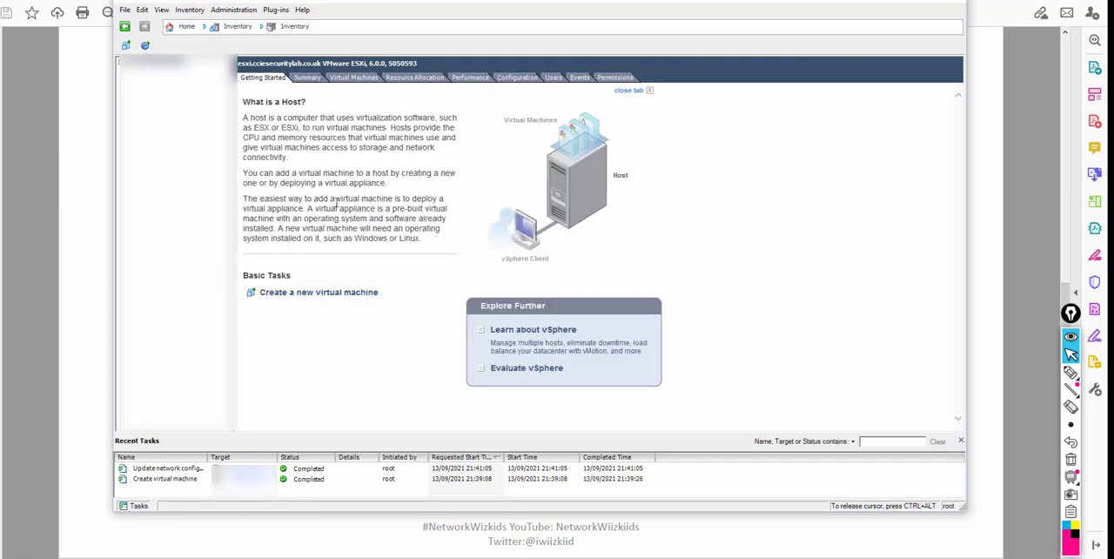
left_click(119, 63)
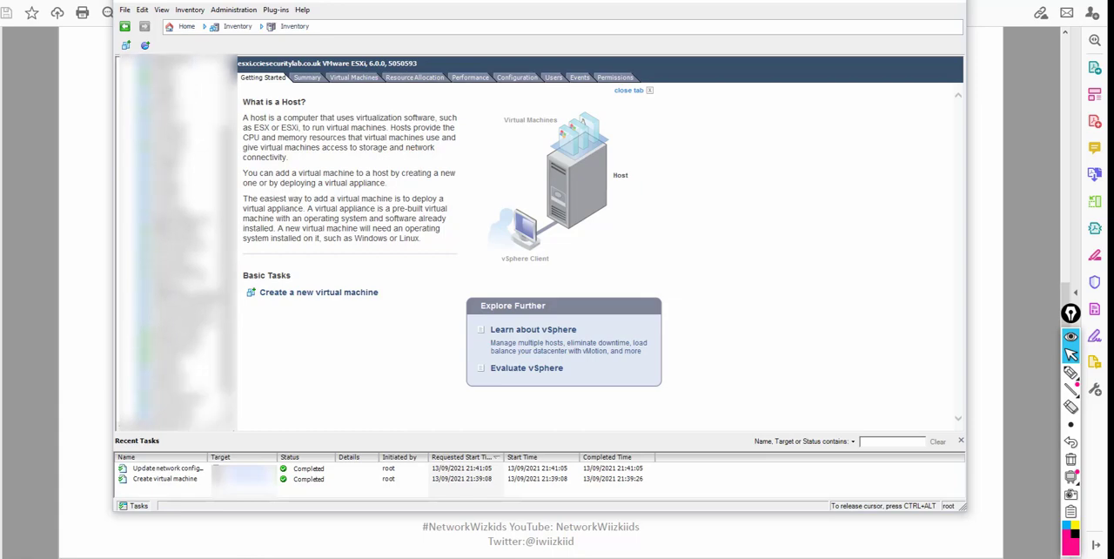
left_click(179, 276)
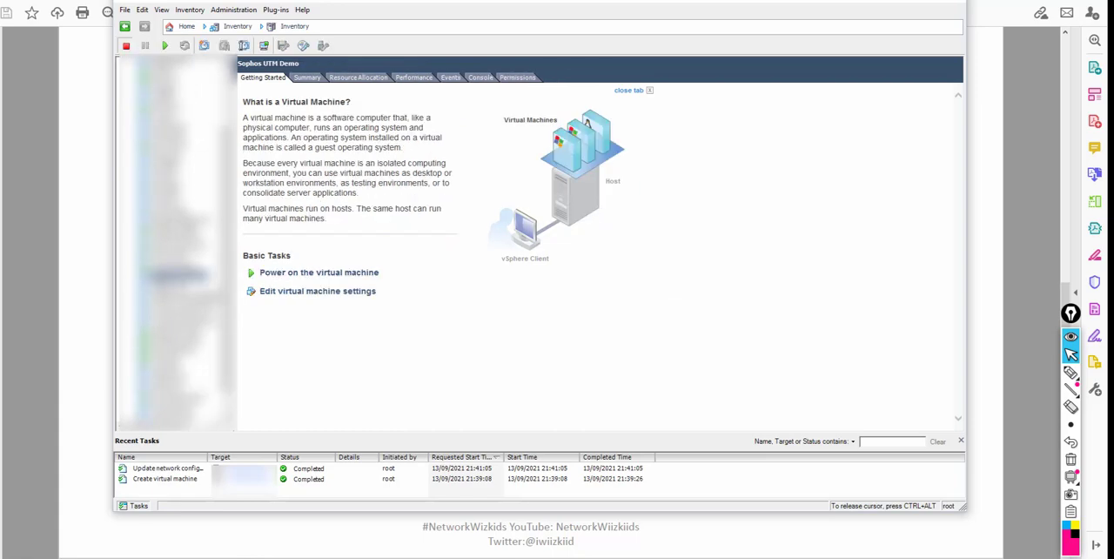
left_click(306, 275)
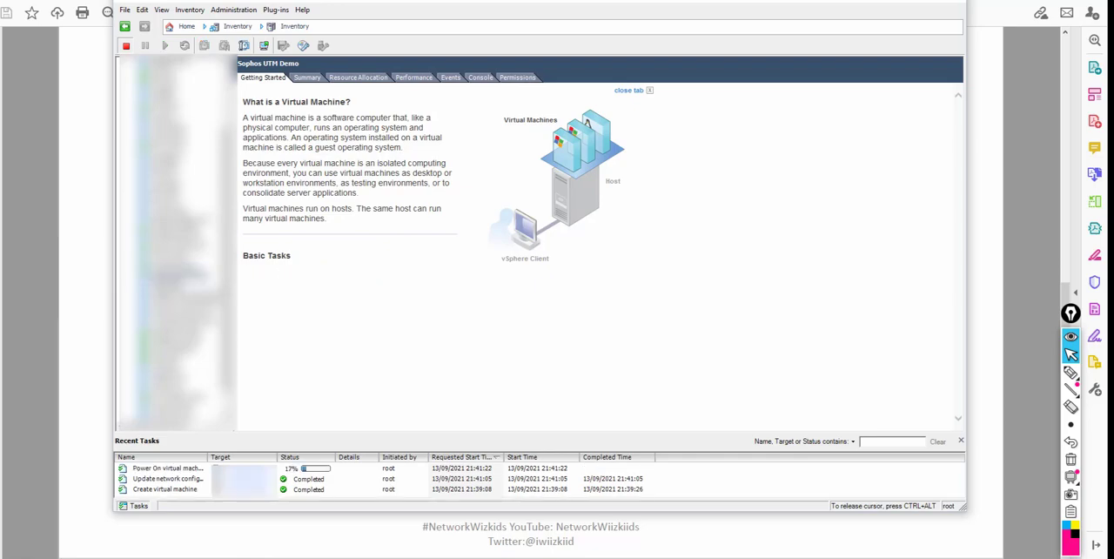
Open the Sophos UTM Demo console in its own window and reposition it over the host inventory.
right_click(170, 276)
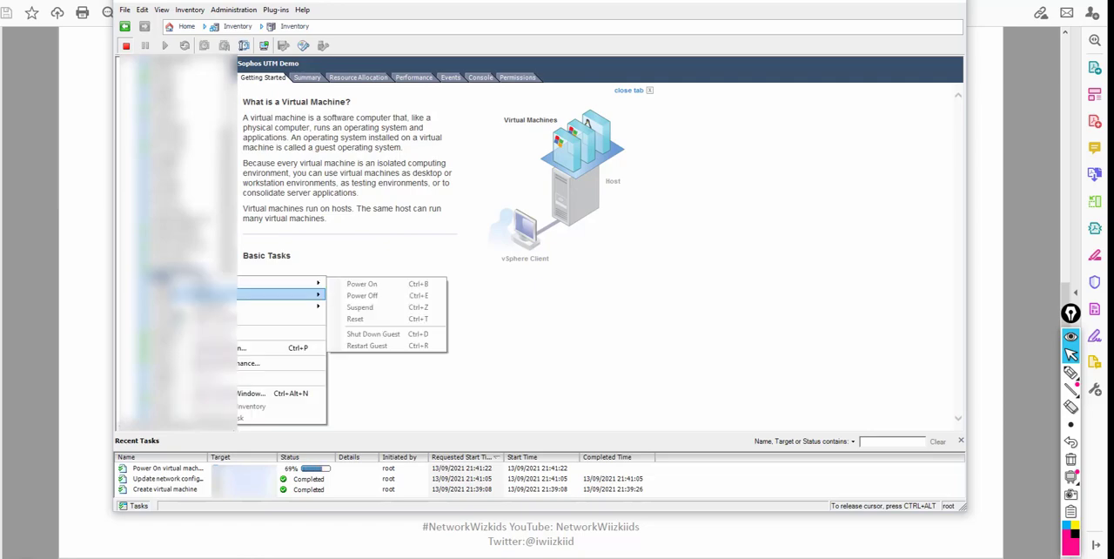
left_click(208, 317)
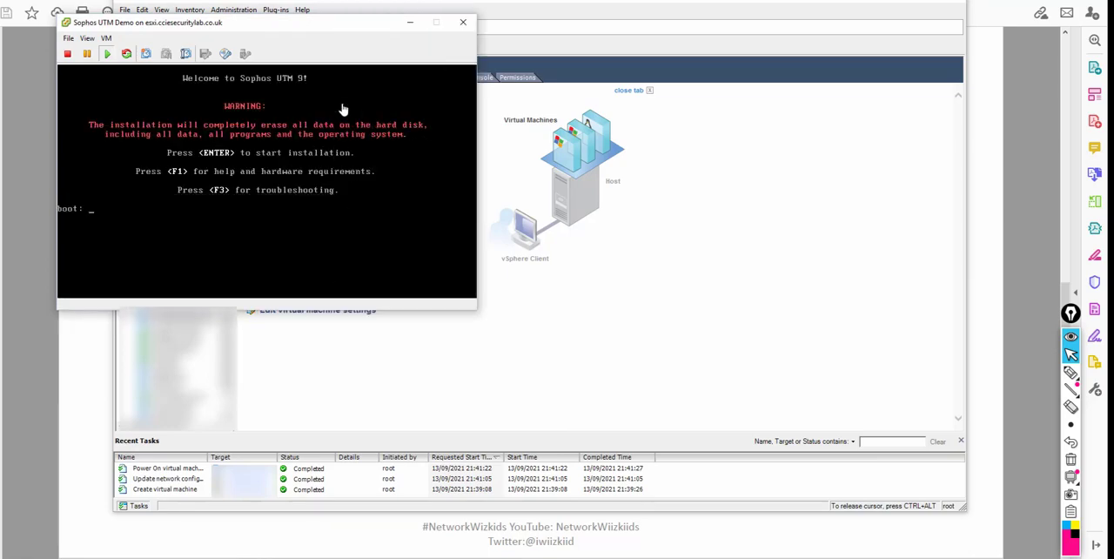
left_click_drag(343, 26, 475, 98)
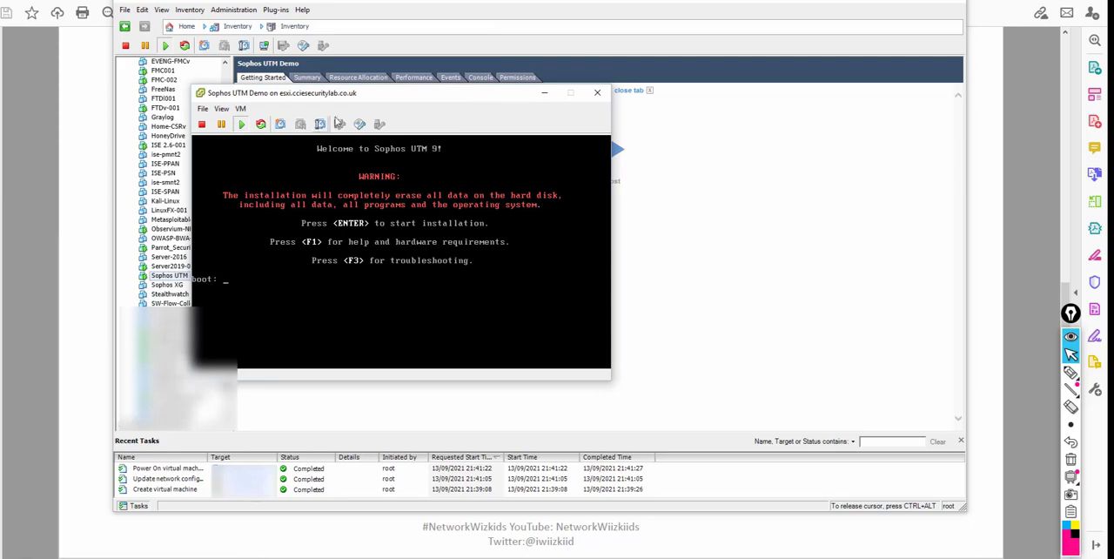
left_click_drag(355, 92, 301, 65)
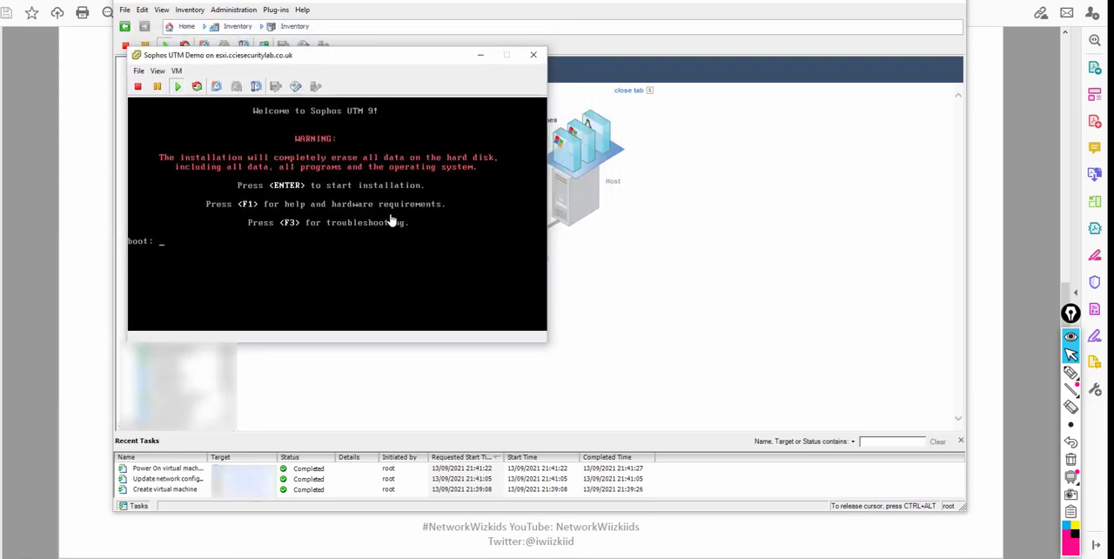
Start the Sophos UTM installation from the boot prompt and accept the introduction and detected hardware pages.
left_click(275, 189)
key("Return")
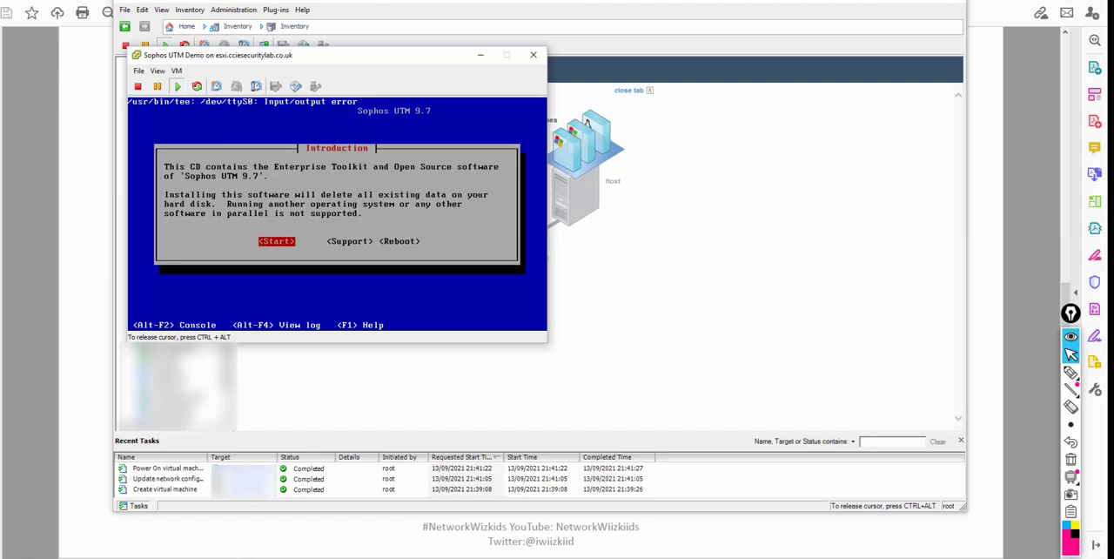
key("Return")
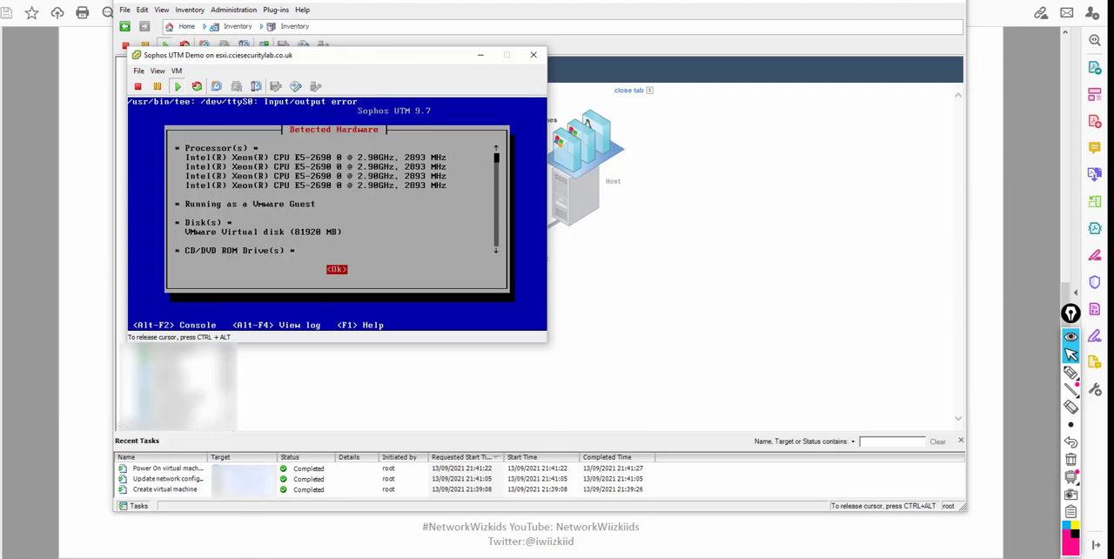
key("Return")
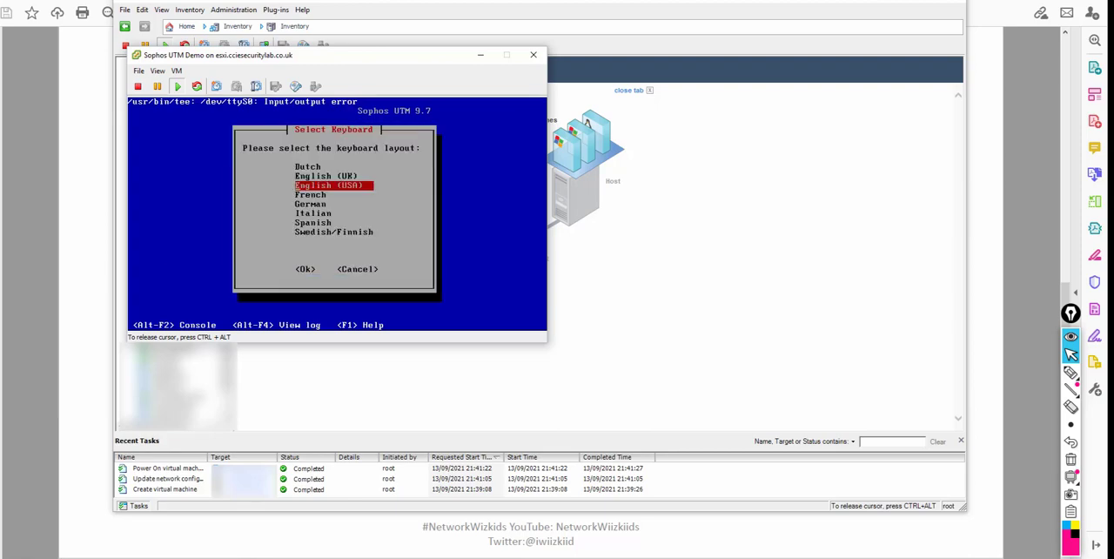
Choose the English (UK) keyboard layout and Europe as the time zone area.
key("Up")
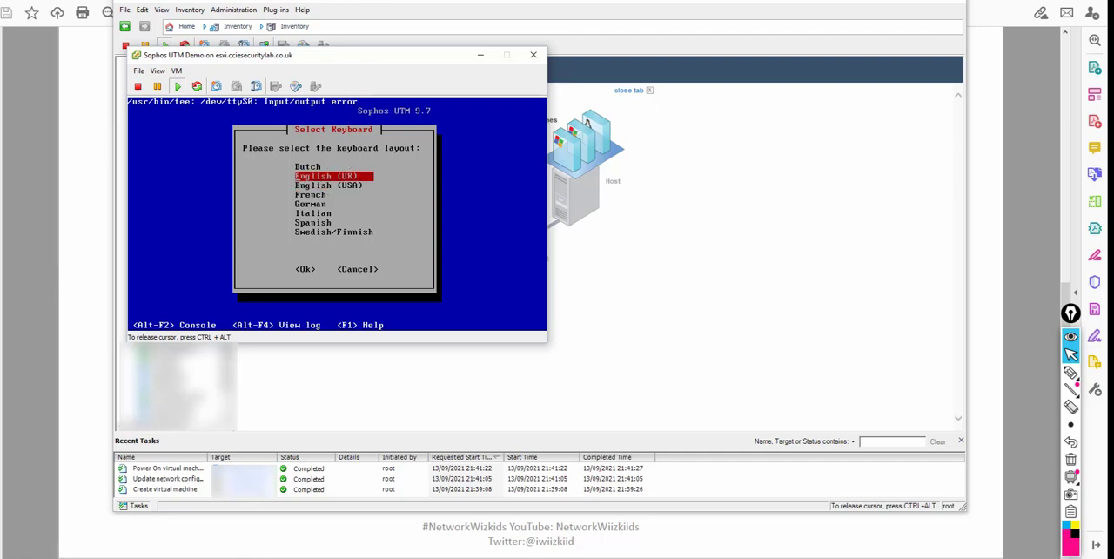
key("Return")
key("Down")
key("Down")
key("Down")
key("Down")
key("Down")
key("Down")
key("Down")
key("Down")
key("Down")
key("Down")
key("Down")
key("Down")
key("Down")
key("Down")
key("Down")
key("Down")
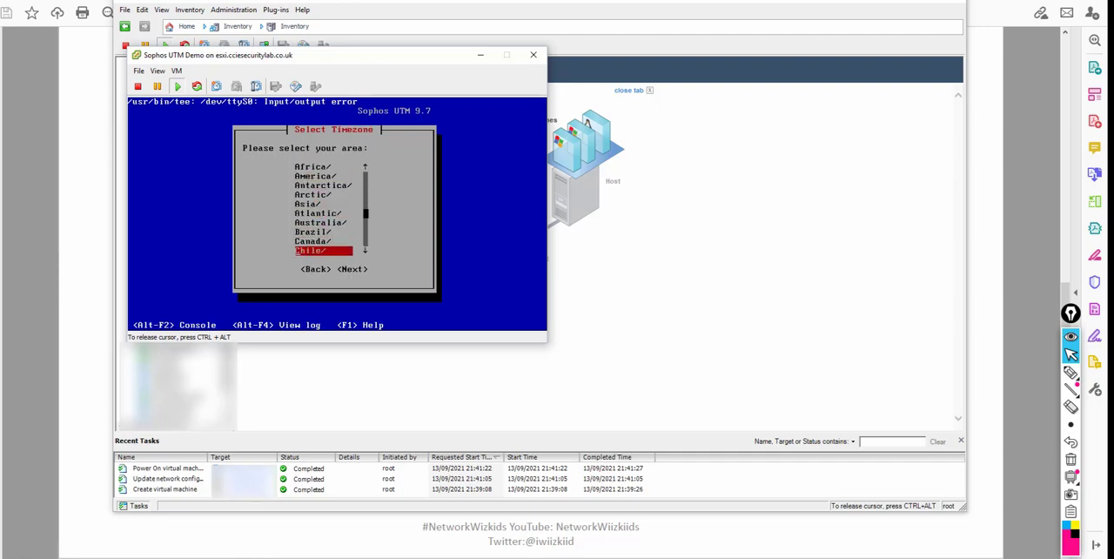
key("Up")
key("Up")
key("Up")
key("Up")
key("Up")
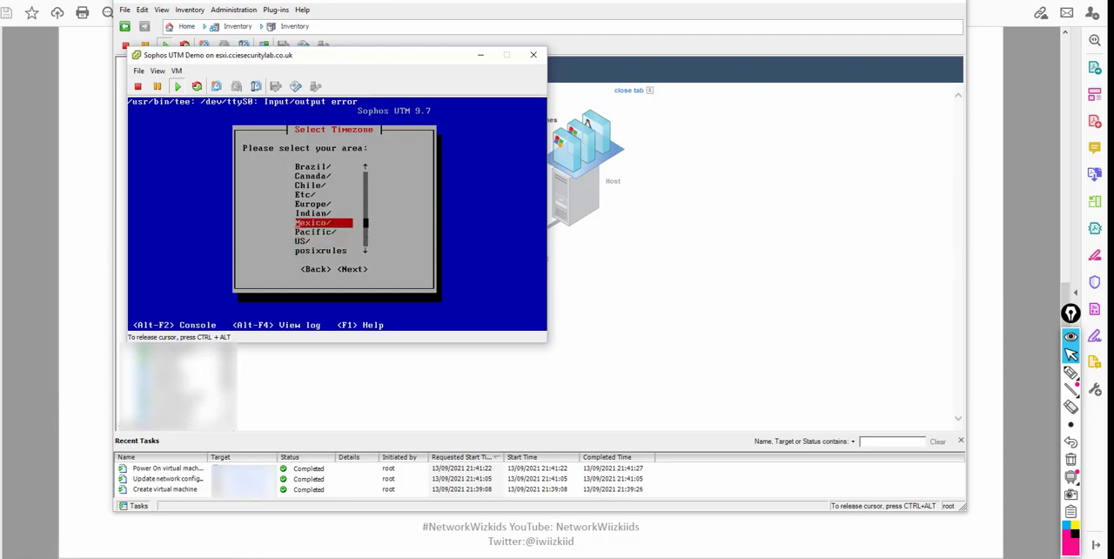
key("Return")
Choose London as the European city for the time zone and continue to the date and time settings.
key("Down")
key("Down")
key("Down")
key("Down")
key("Down")
key("Down")
key("Down")
key("Down")
key("Down")
key("Down")
key("Down")
key("Down")
key("Down")
key("Down")
key("Down")
key("Down")
key("Down")
key("Down")
key("Down")
key("Down")
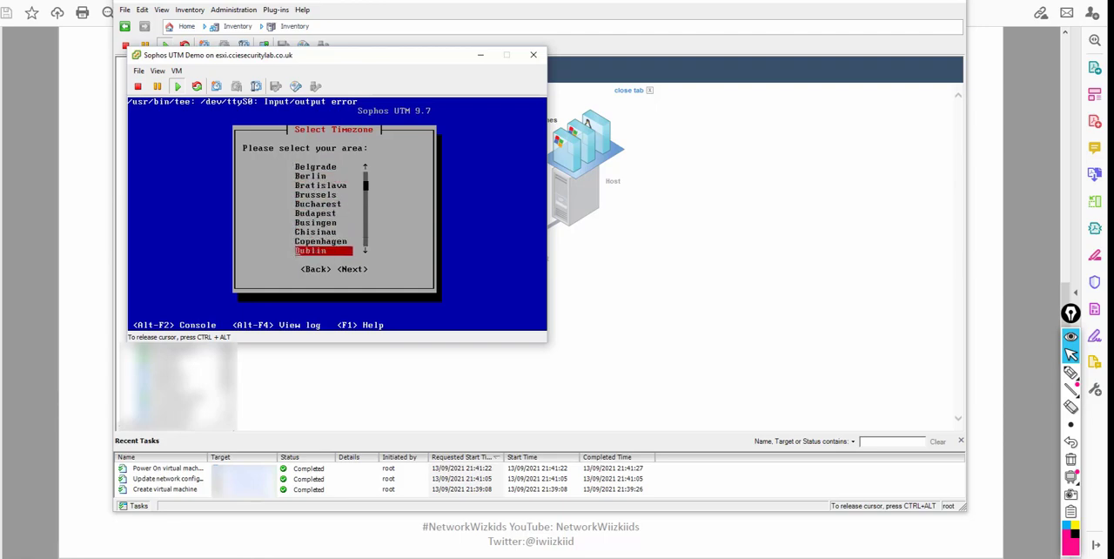
key("Down")
key("Down")
key("Down")
key("Down")
key("Down")
key("Up")
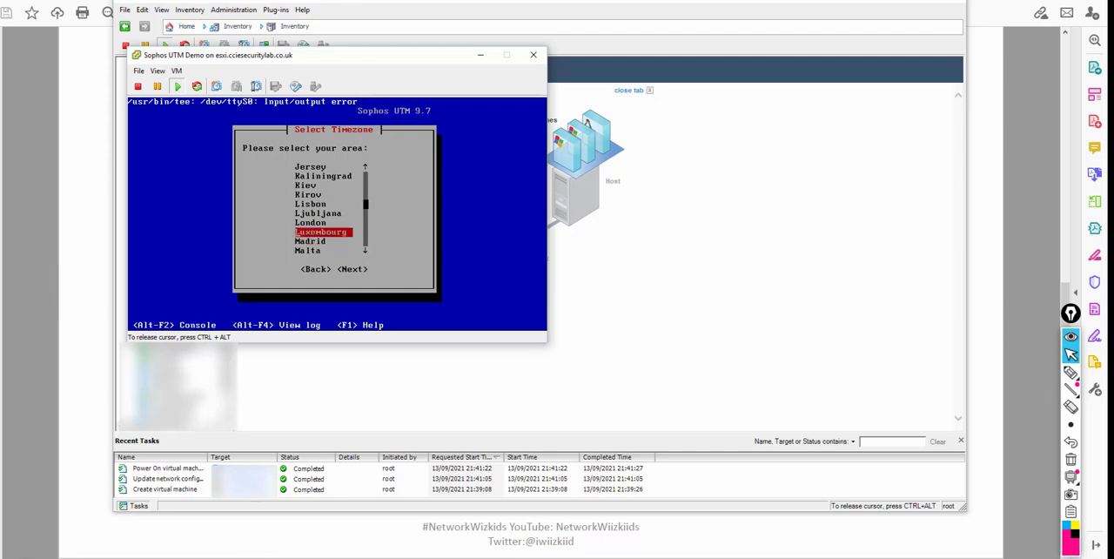
key("Return")
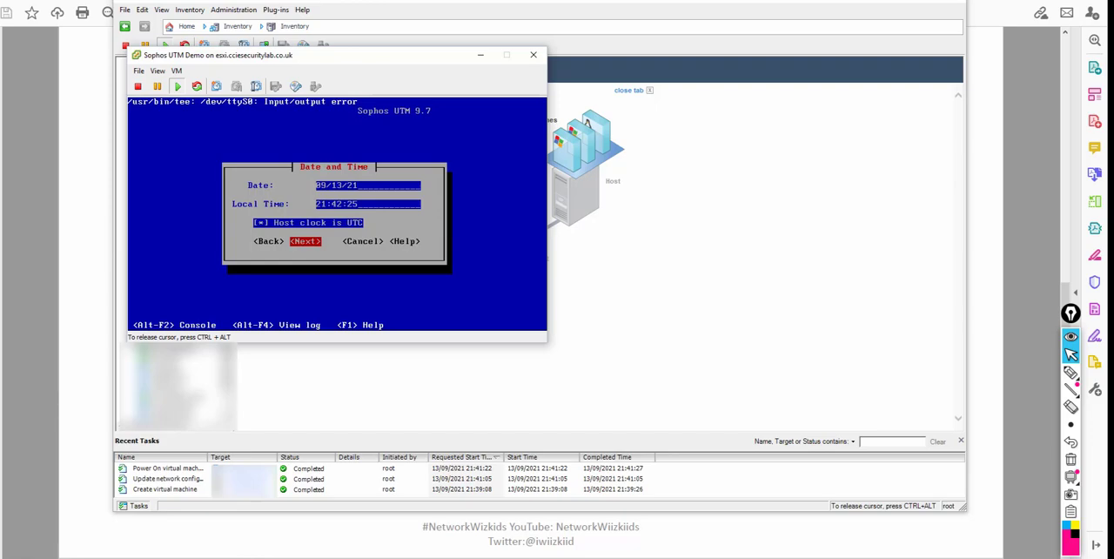
Set the local time to 21:47:00 and continue past the date and time settings.
key("Left")
key("Up")
key("BackSpace")
key("BackSpace")
type("00")
key("BackSpace")
type("7")
key("Tab")
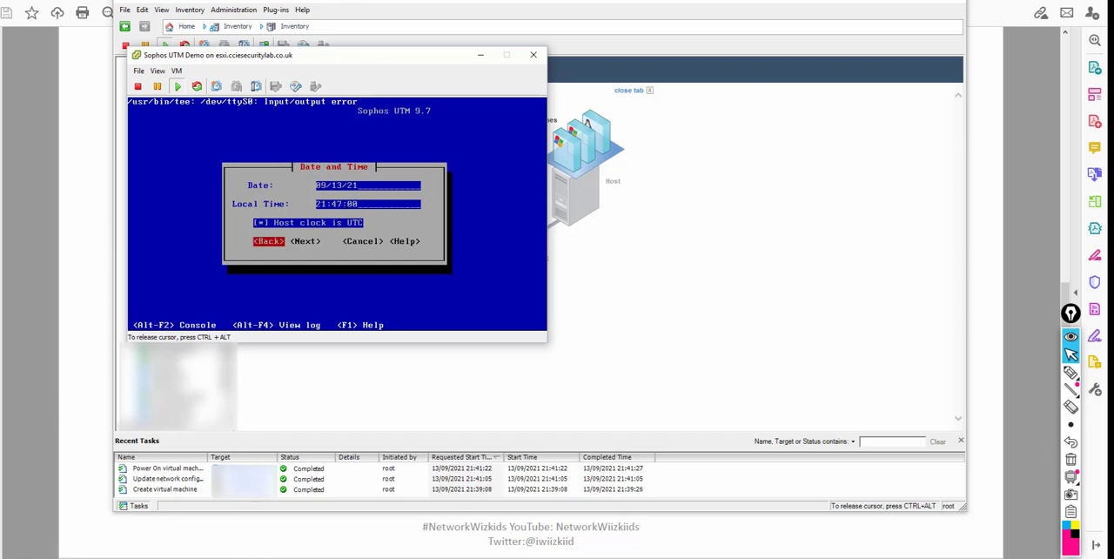
key("Tab")
key("Return")
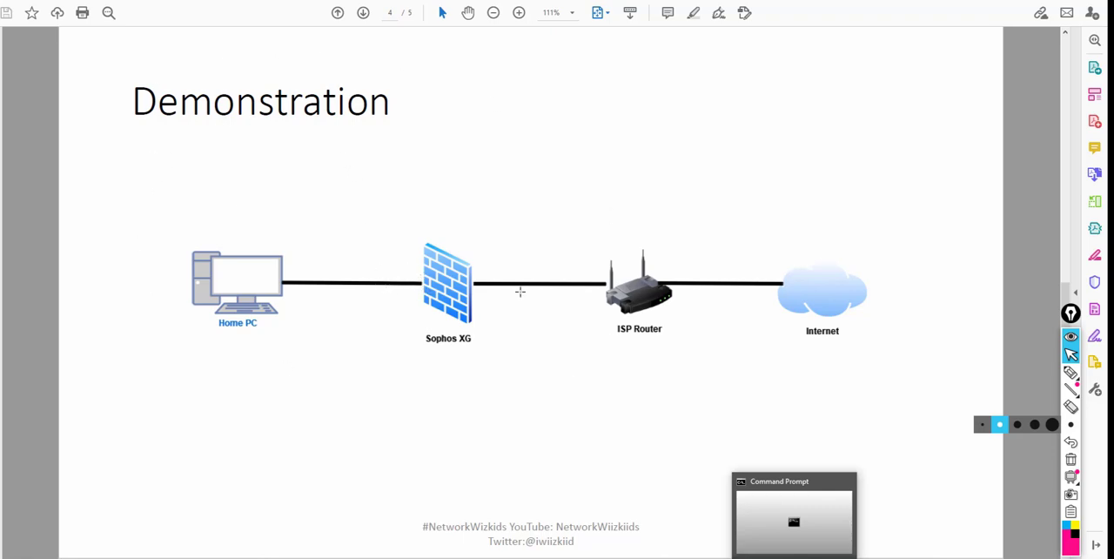
Return to the Sophos UTM Demo console and choose eth0 as the interface for accessing WebAdmin.
mouse_move(532, 557)
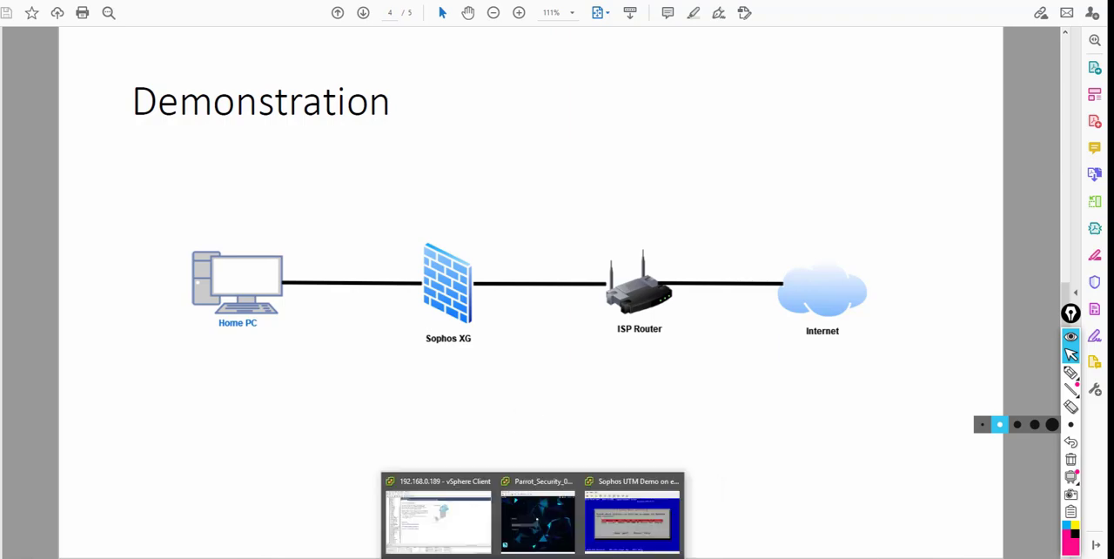
left_click(616, 540)
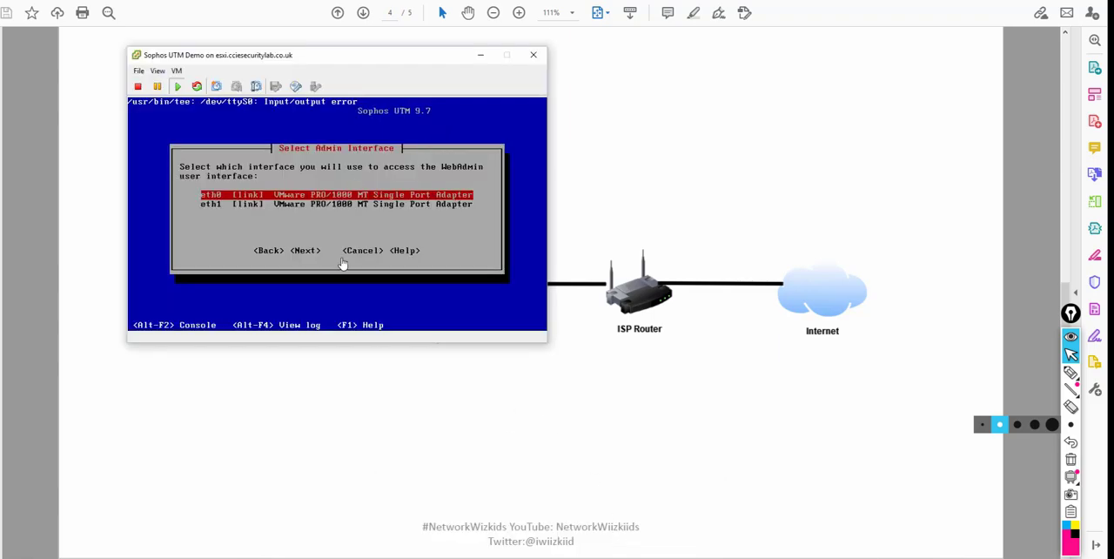
left_click(323, 190)
key("Return")
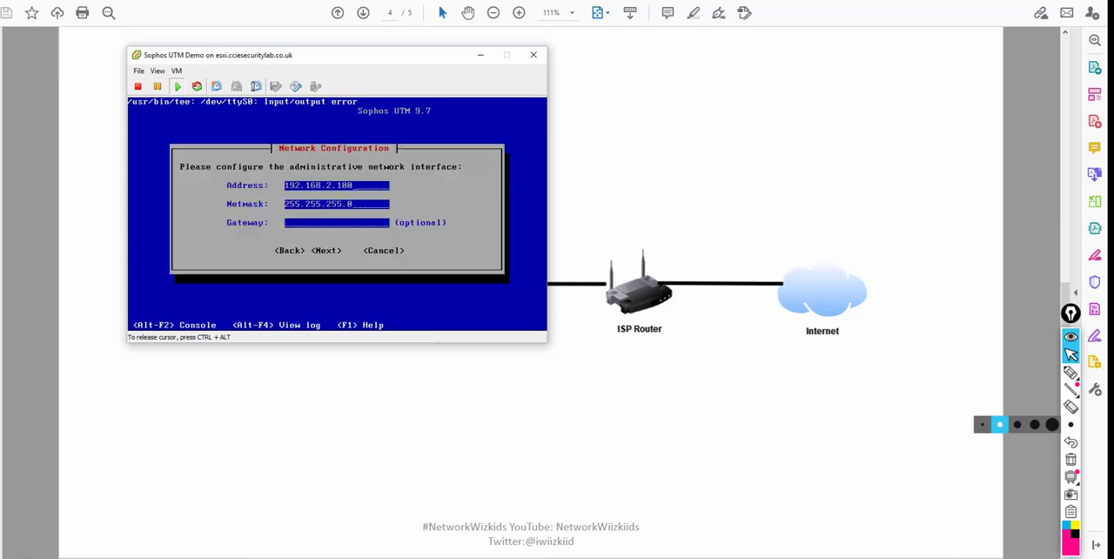
key("Tab")
key("Return")
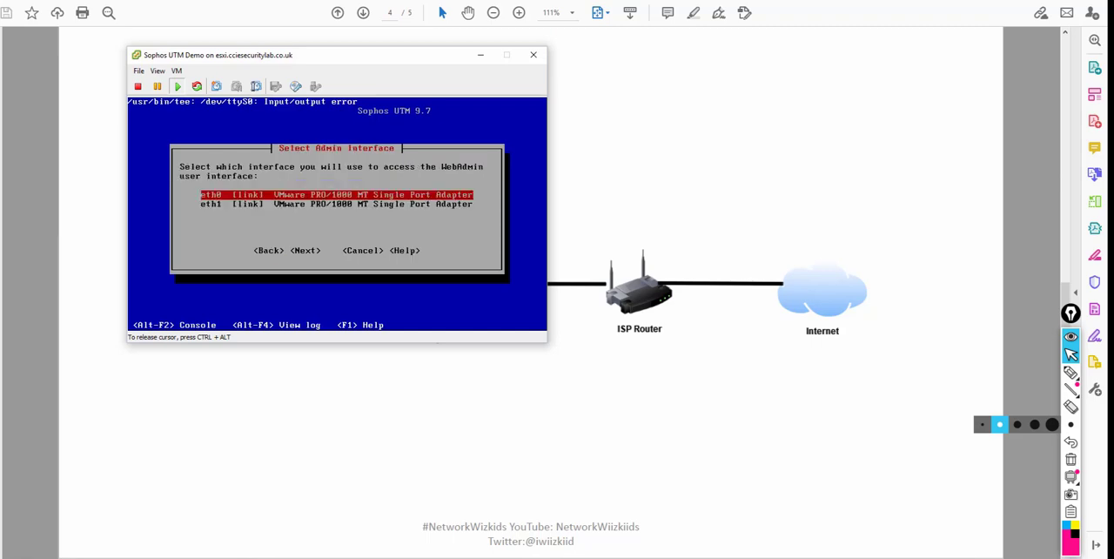
key("Return")
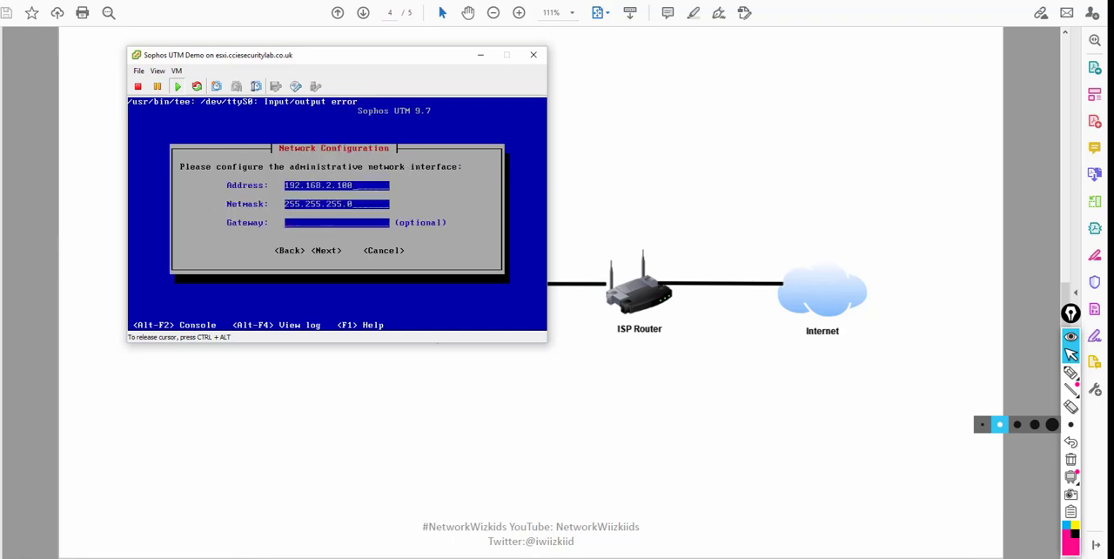
Configure the administrative interface with address 192.168.104.2 and gateway 192.168.104.1, and continue the installation.
key("BackSpace")
key("BackSpace")
key("BackSpace")
key("BackSpace")
key("BackSpace")
key("BackSpace")
key("BackSpace")
key("BackSpace")
key("BackSpace")
key("BackSpace")
key("BackSpace")
key("BackSpace")
key("BackSpace")
type("192.168")
type("184.2")
type("192.168.1")
type("04.")
type("1")
key("Tab")
key("Tab")
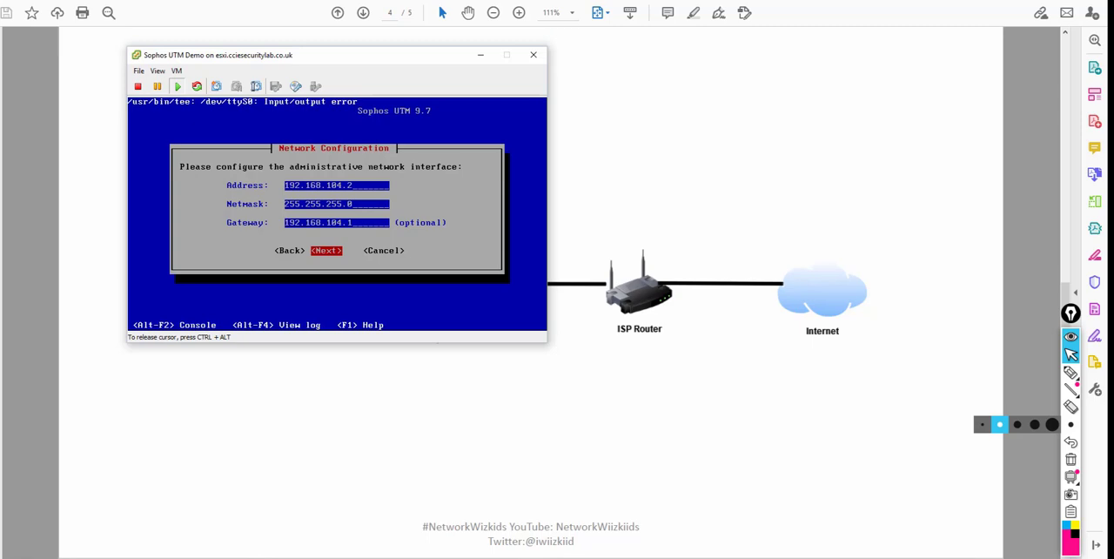
key("Return")
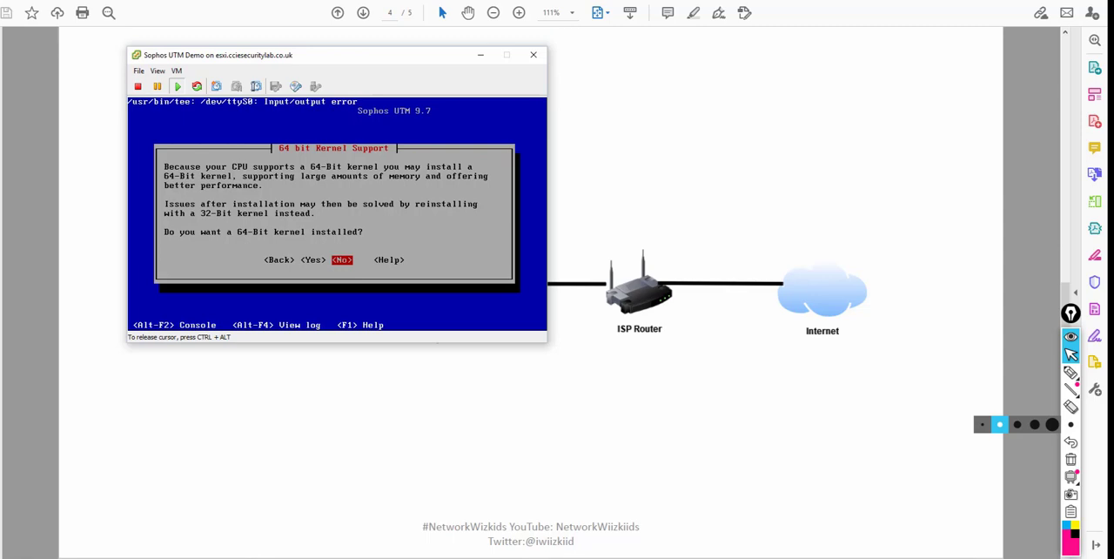
Choose the 64-bit kernel and agree to install all Enterprise Toolkit capabilities.
key("Left")
key("Return")
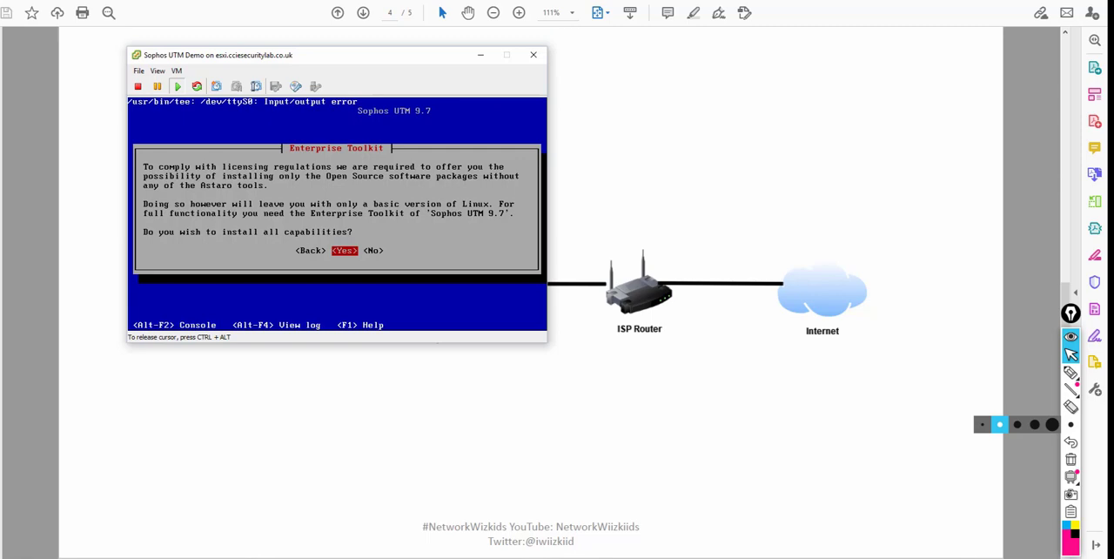
key("Return")
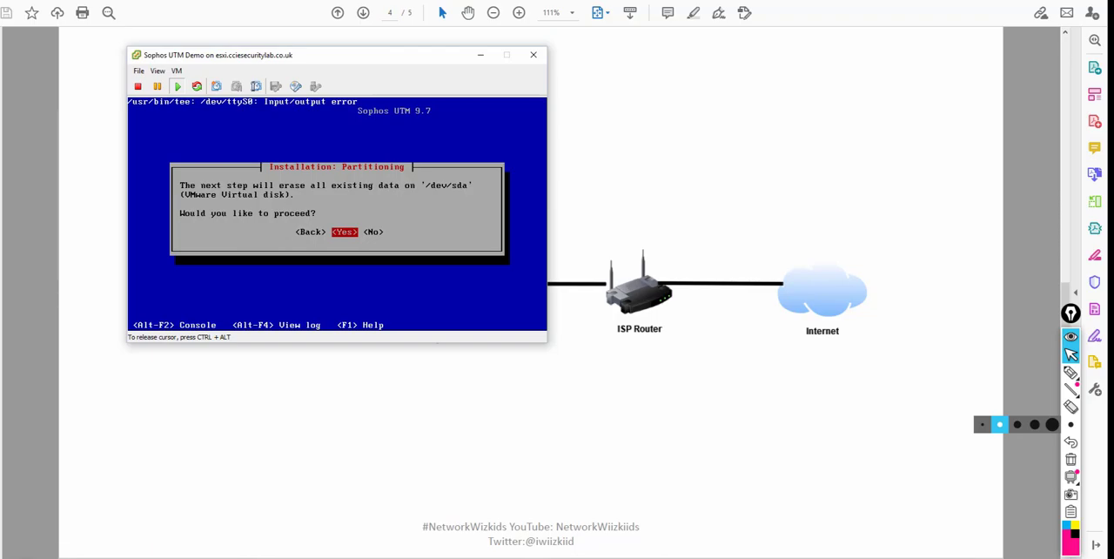
Confirm erasing /dev/sda to run the installation, and reboot the virtual machine when it finishes.
key("Return")
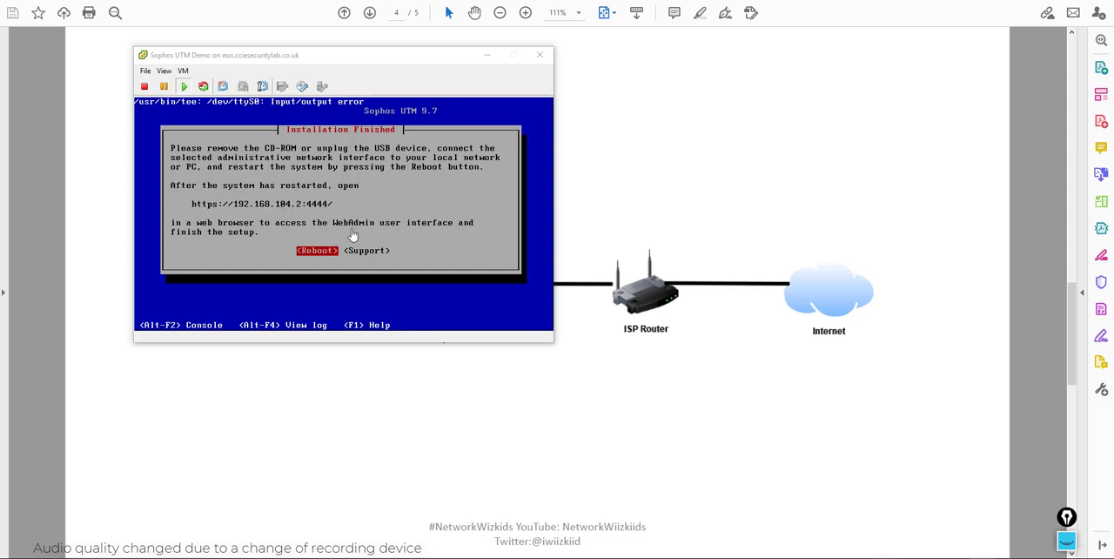
left_click(303, 237)
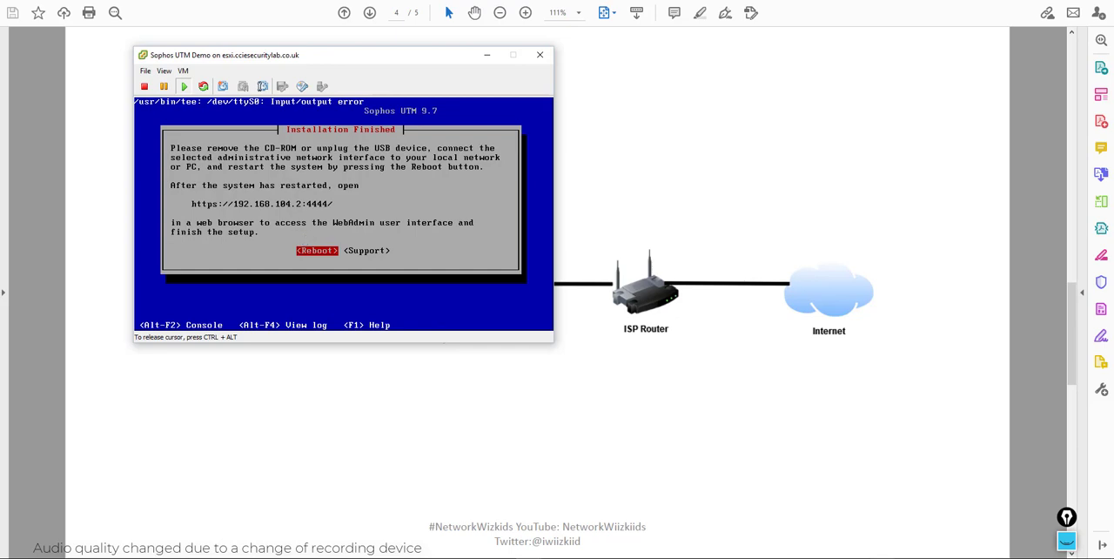
key("Return")
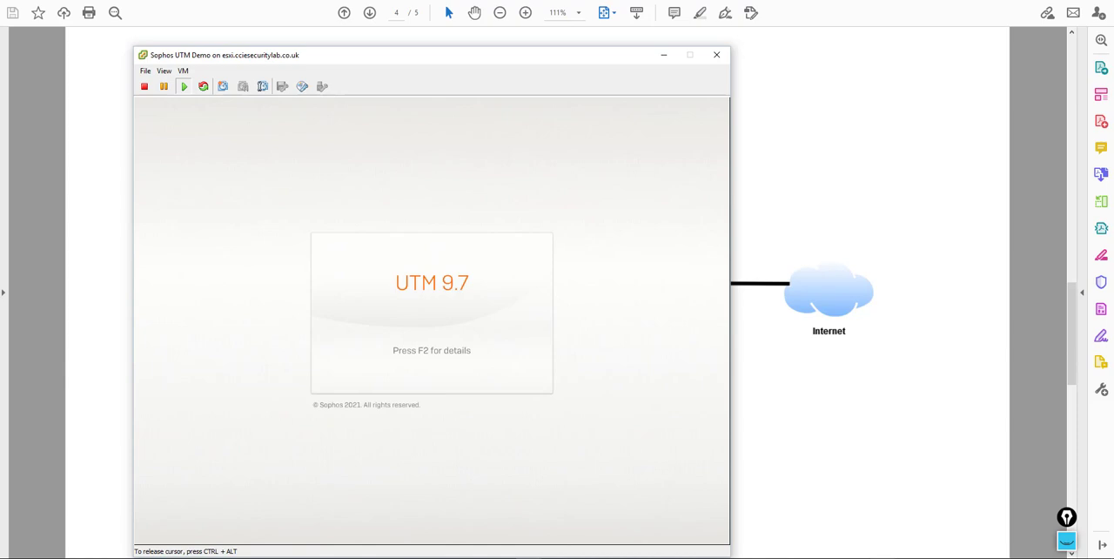
Show the UTM 9.7 boot details in the console up to the login prompt, and release the cursor.
left_click(336, 250)
key("F2")
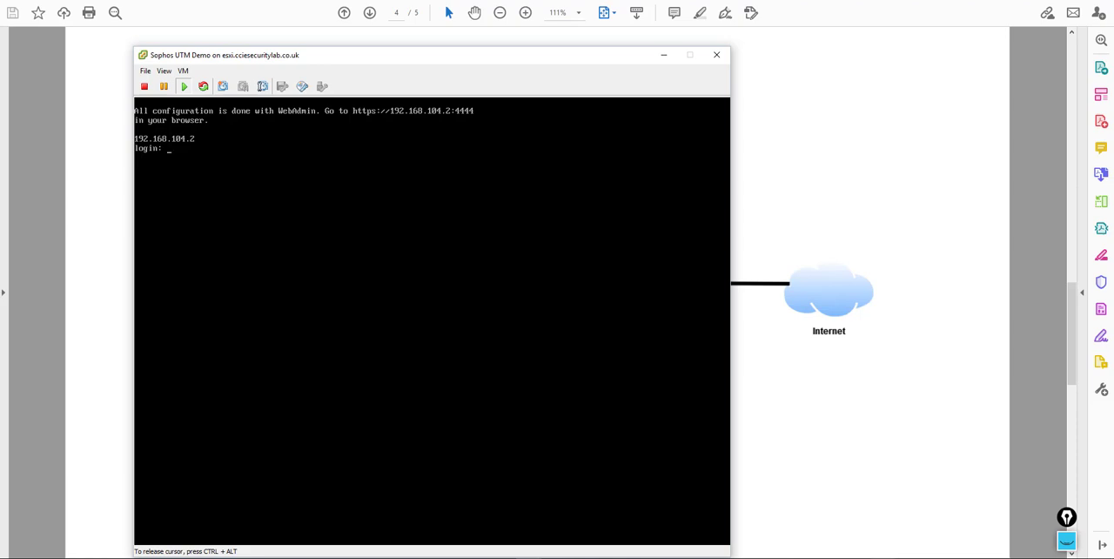
key("ctrl+alt")
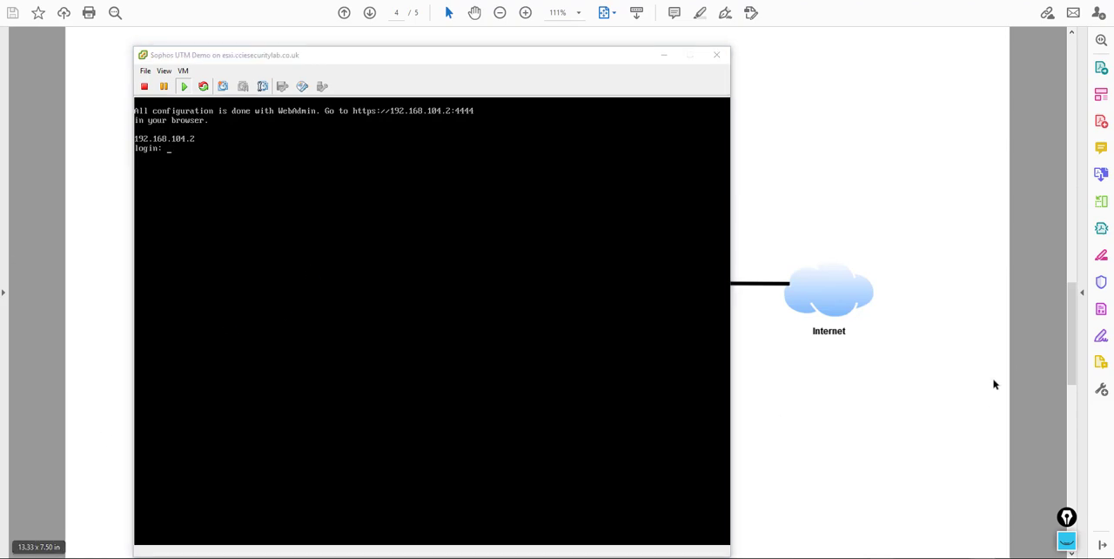
Switch to Firefox and accept the certificate risk for 192.168.104.2:4444 to open WebAdmin.
left_click(508, 194)
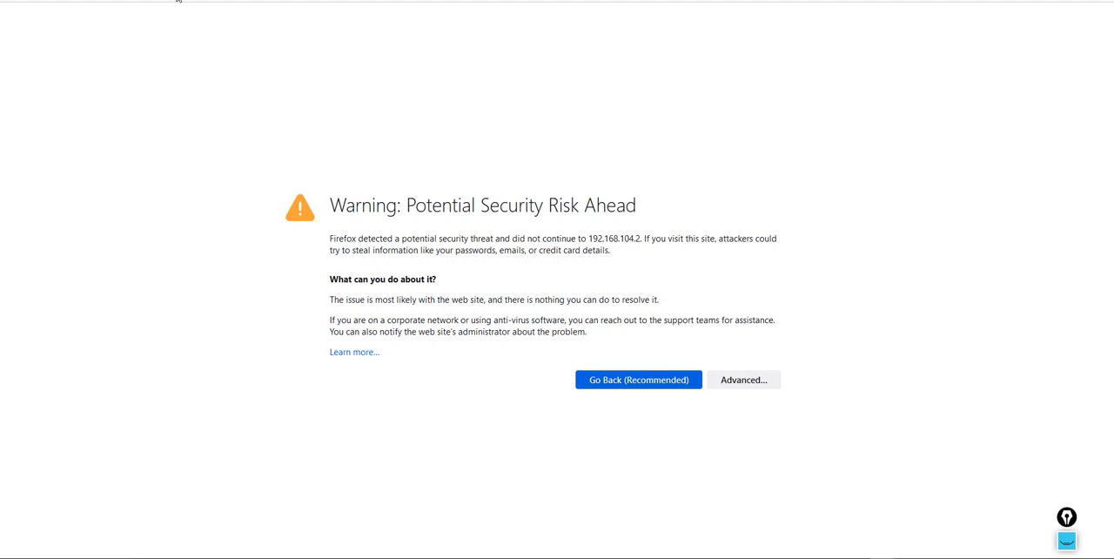
left_click(743, 379)
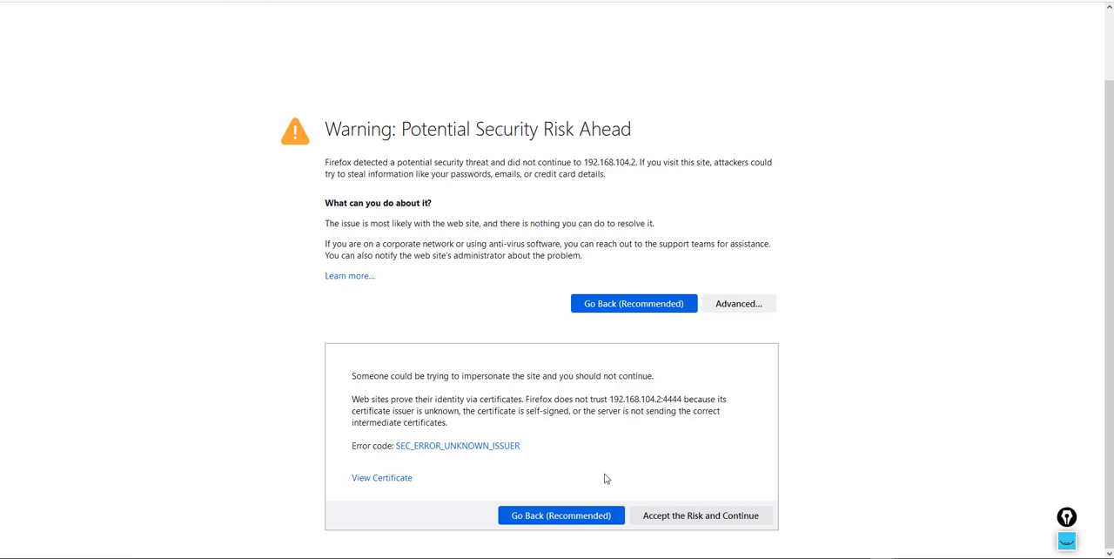
left_click(668, 520)
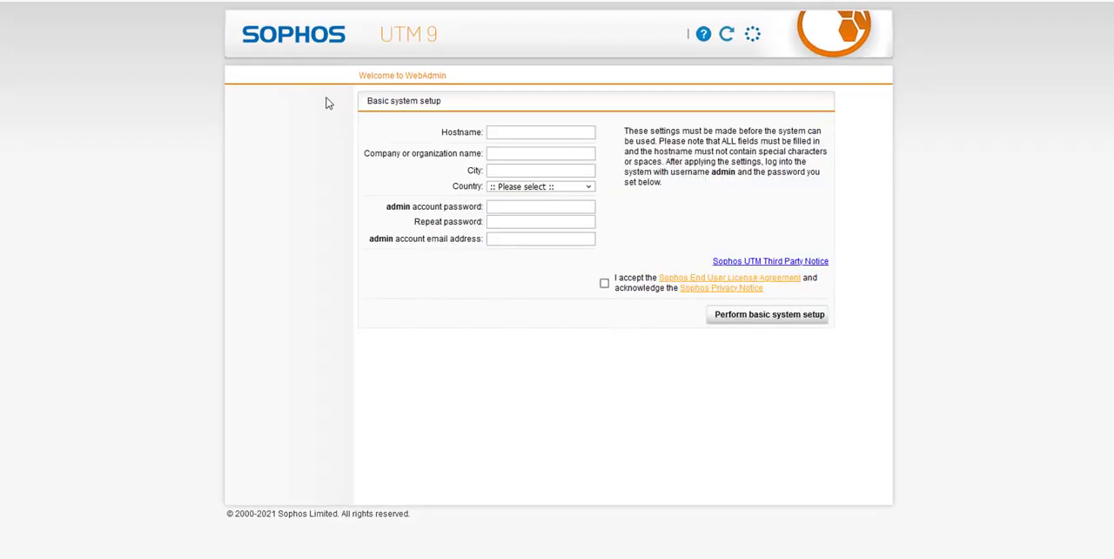
Enter the hostname sophos-demo and the organization name My house in the basic system setup.
left_click(518, 133)
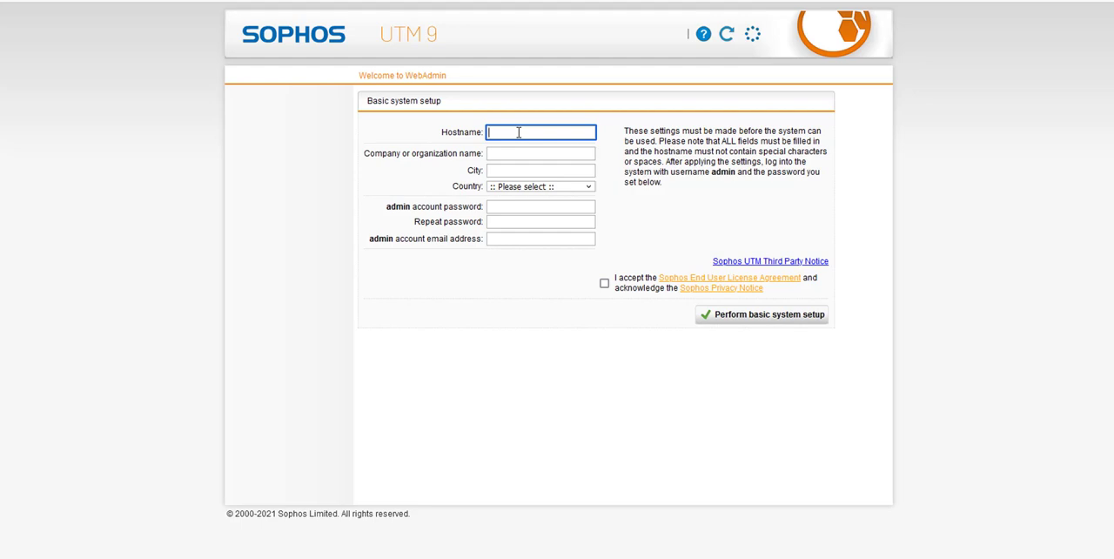
type("sophos-demo")
left_click(549, 153)
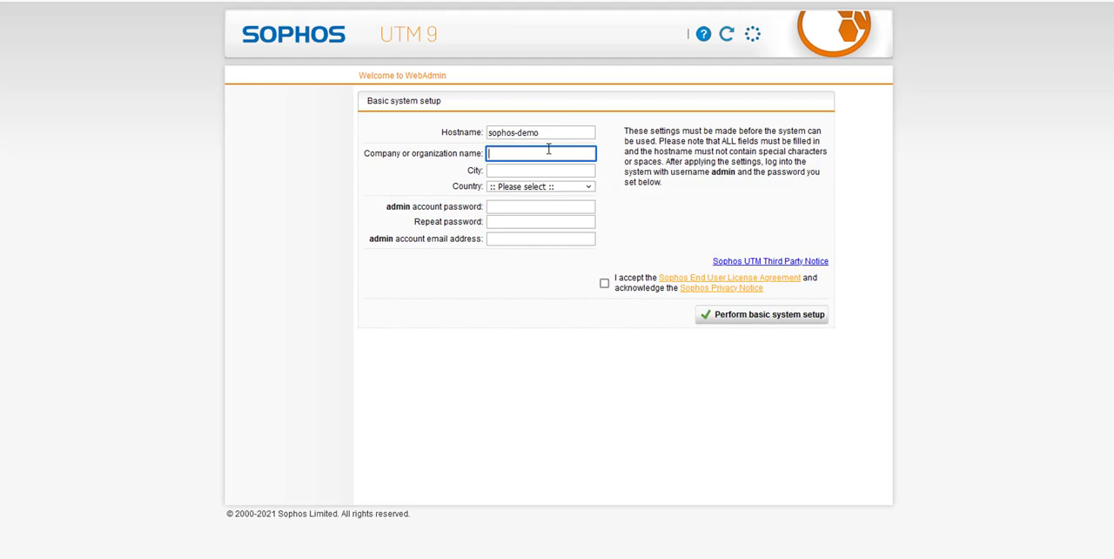
type("My house")
Enter Bradford as the city and select United Kingdom as the country.
left_click(545, 169)
type("Bradf")
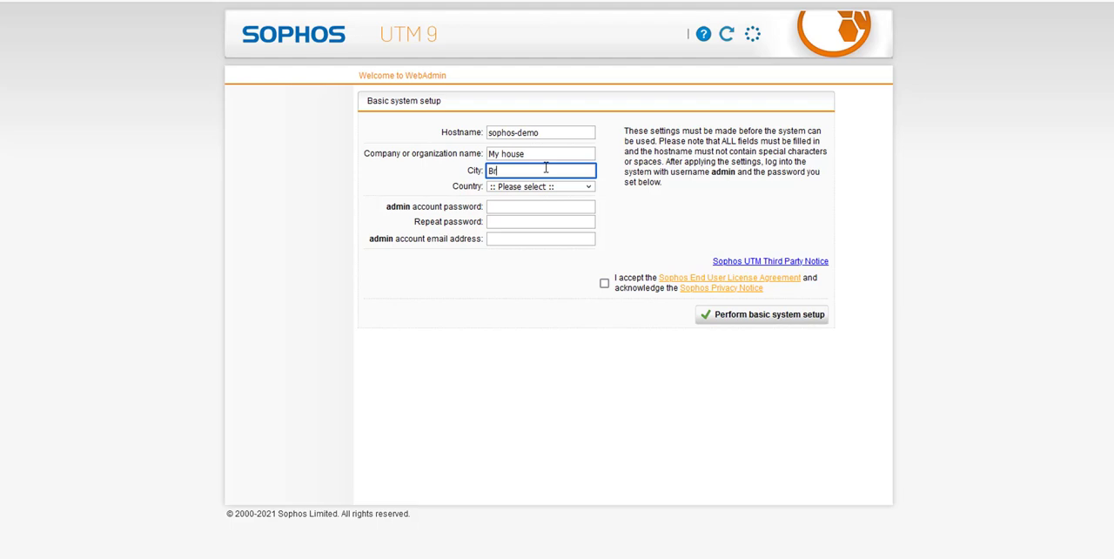
key("BackSpace")
key("BackSpace")
key("BackSpace")
key("BackSpace")
key("BackSpace")
type("Bradford")
left_click(575, 185)
scroll(589, 276, "down", 5)
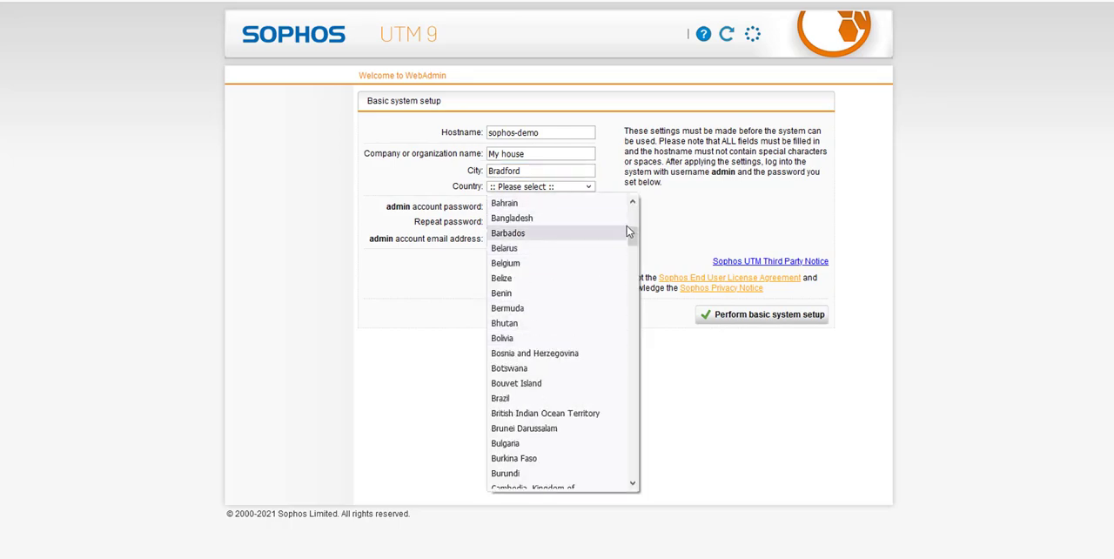
left_click_drag(629, 229, 623, 494)
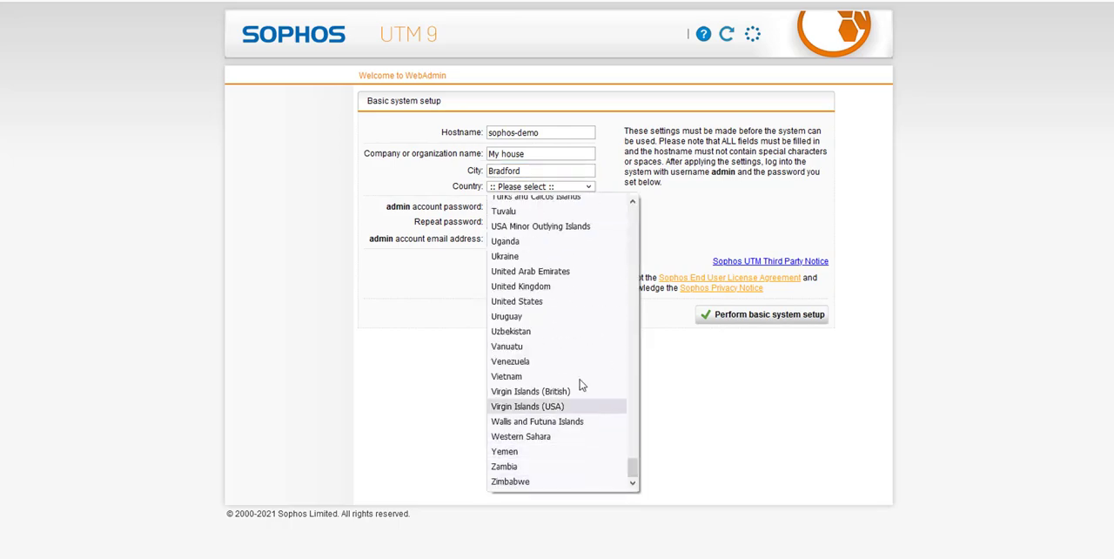
left_click(574, 288)
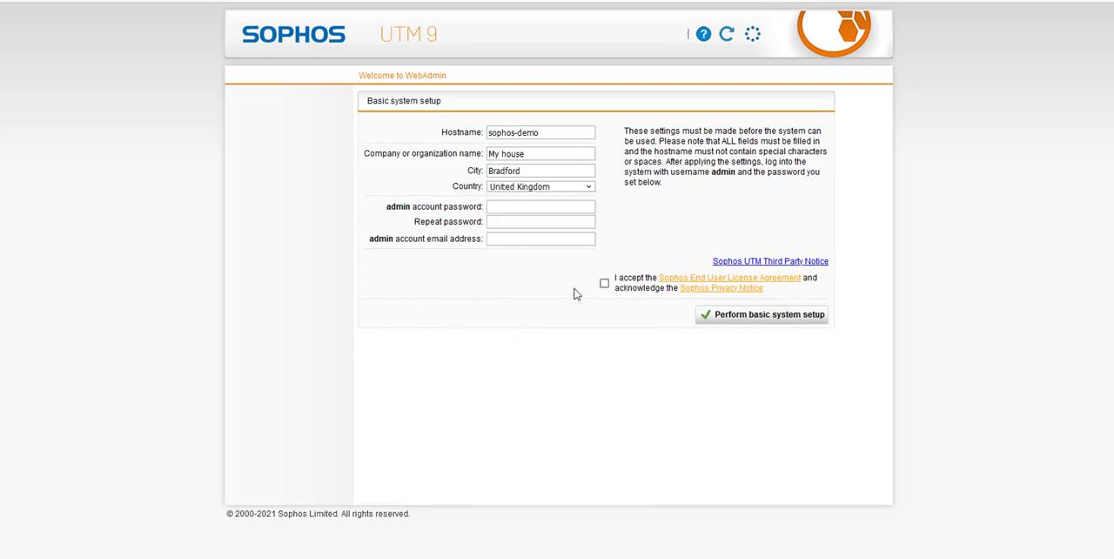
Enter the admin account password and repeat it, without using the browser's generated password.
left_click(539, 208)
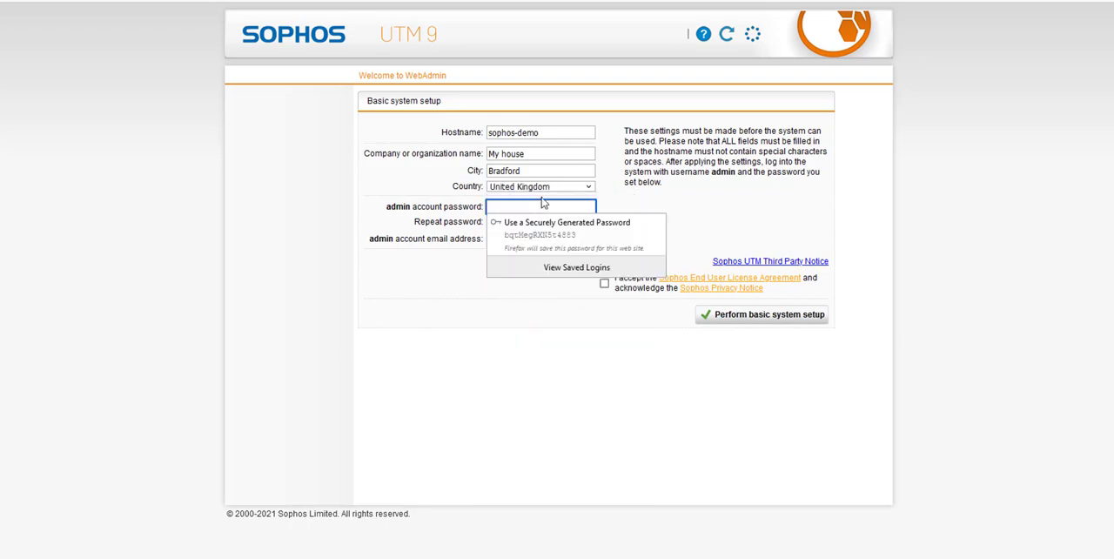
left_click(709, 216)
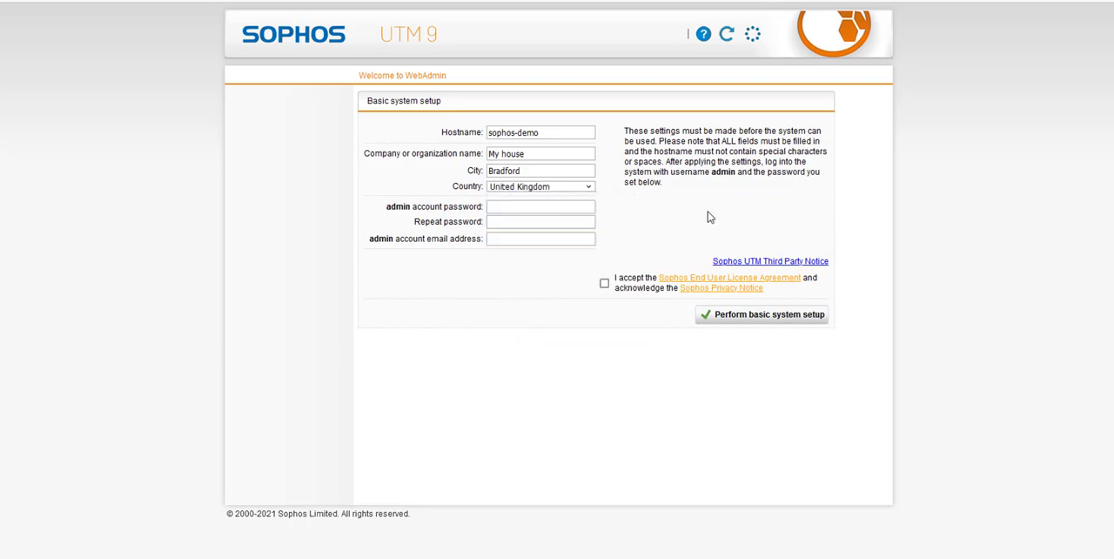
left_click(514, 207)
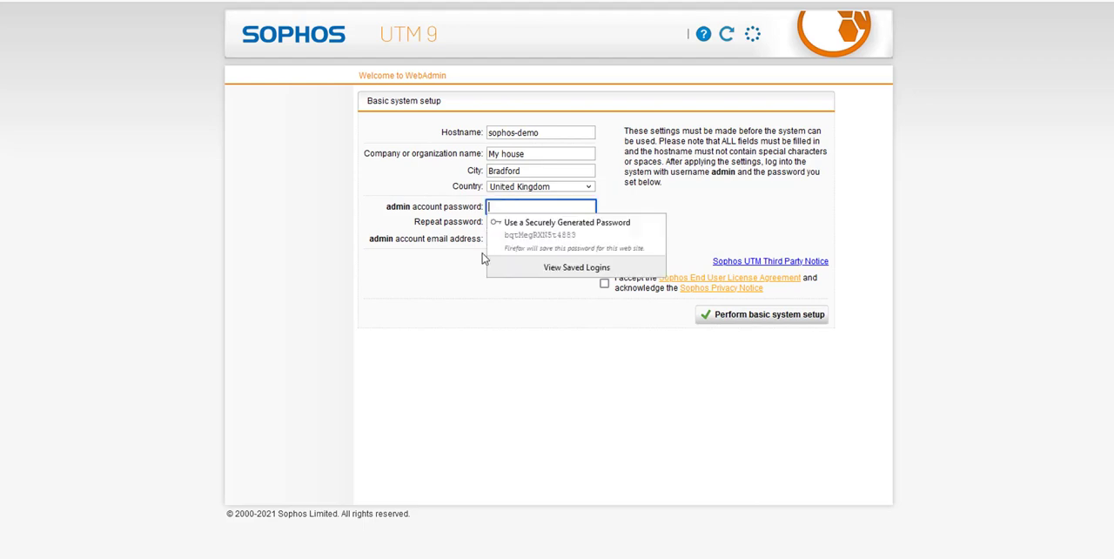
left_click(598, 256)
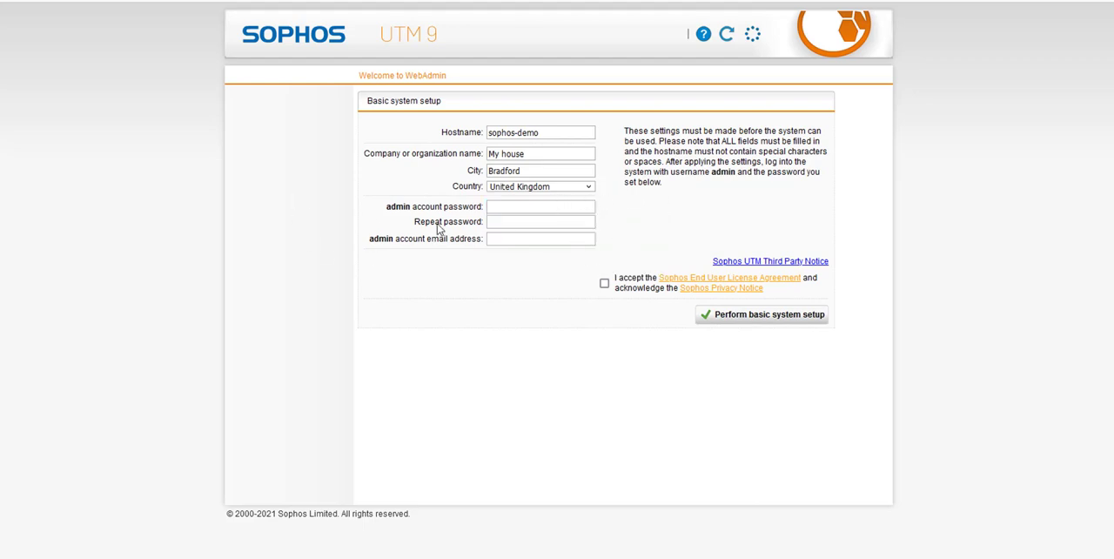
double_click(404, 206)
left_click(565, 207)
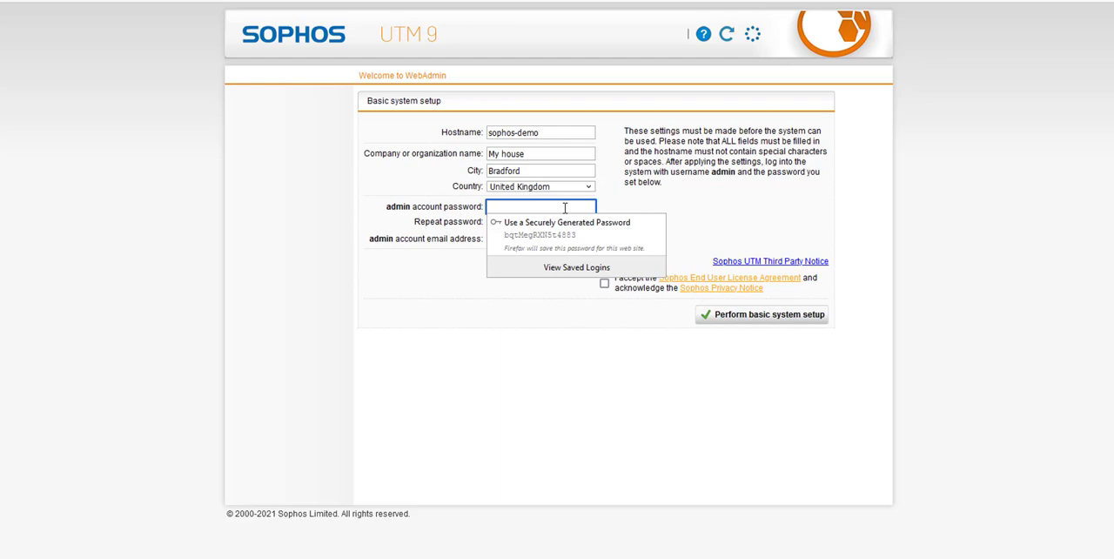
type("••")
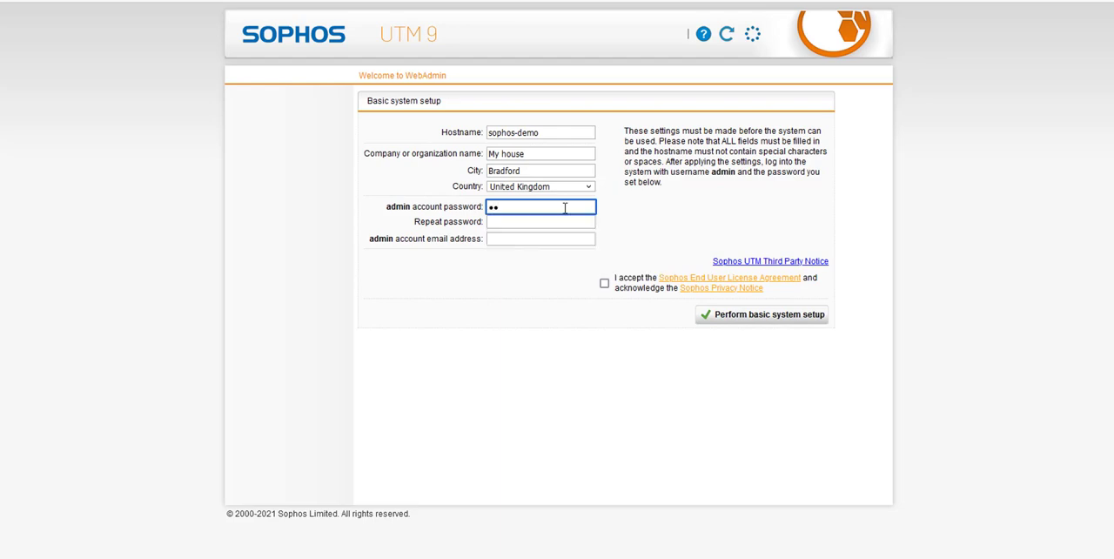
type("••••••")
key("Tab")
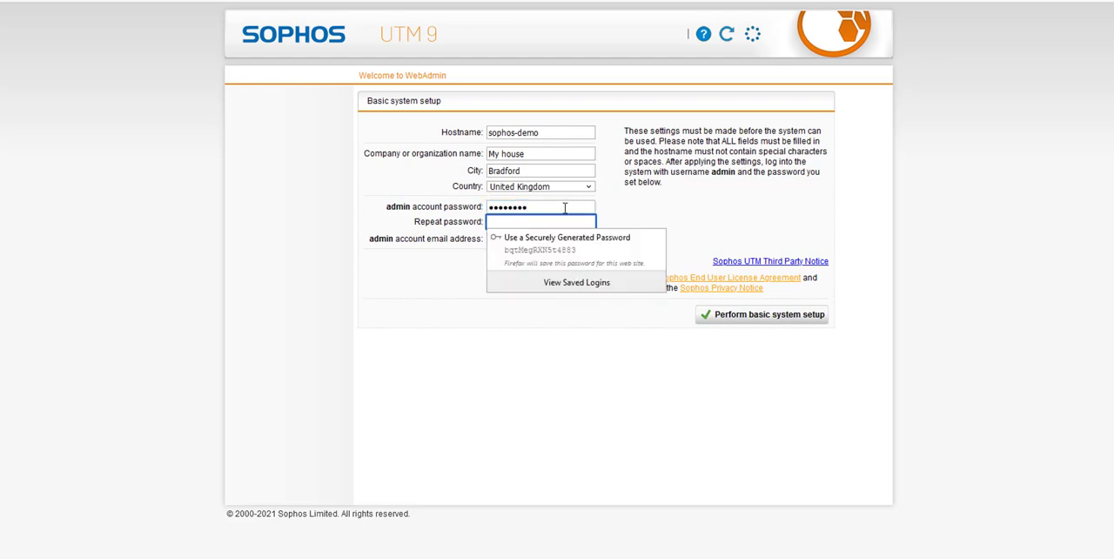
type("•••••")
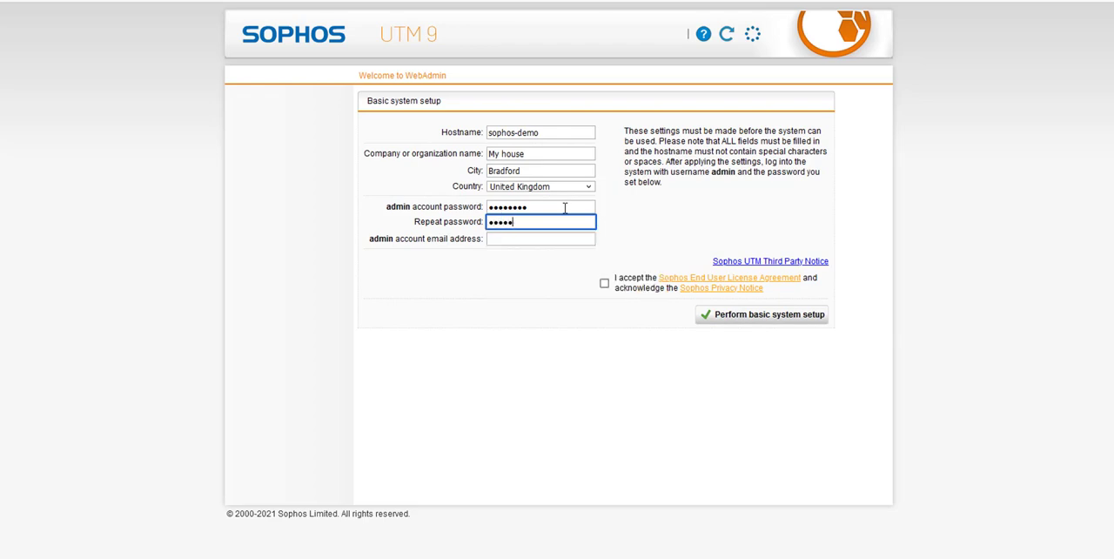
type("•••")
key("Tab")
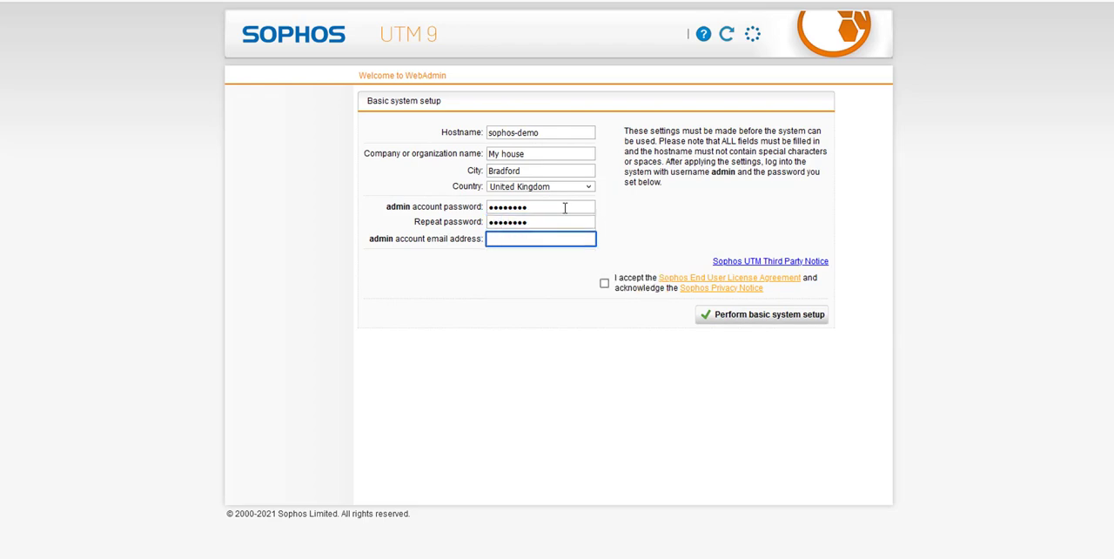
Fill in the admin account's email address and select the entered text.
type("a")
key("BackSpace")
type("demo@b.com")
left_click_drag(374, 241, 473, 233)
Accept the Sophos End User License Agreement and Privacy Notice and try to perform the basic system setup.
left_click(588, 243)
left_click(604, 285)
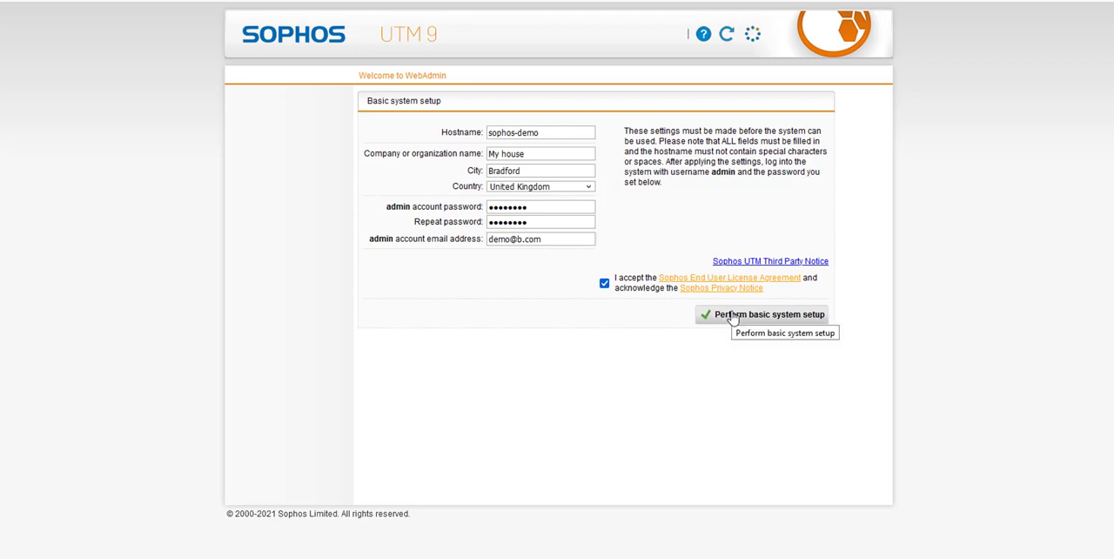
left_click(729, 317)
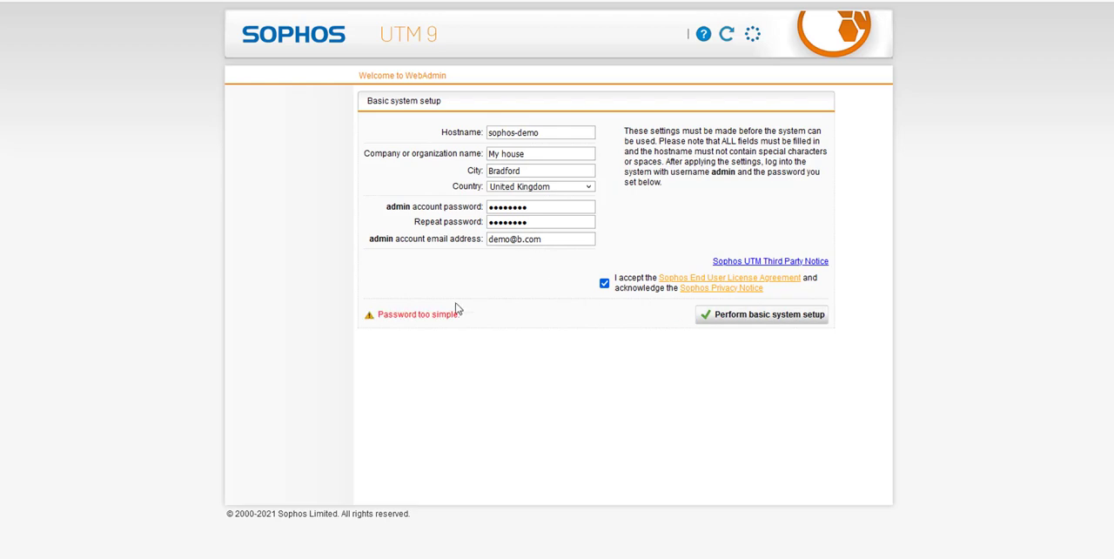
left_click_drag(458, 314, 368, 315)
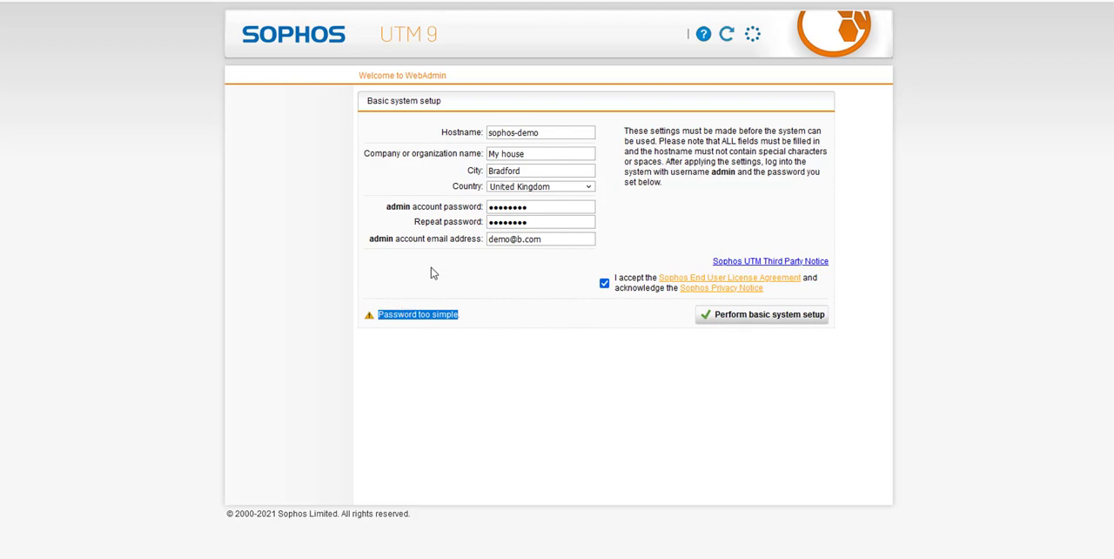
Replace the admin account password with a longer one and enter the same password in the repeat field.
left_click(550, 204)
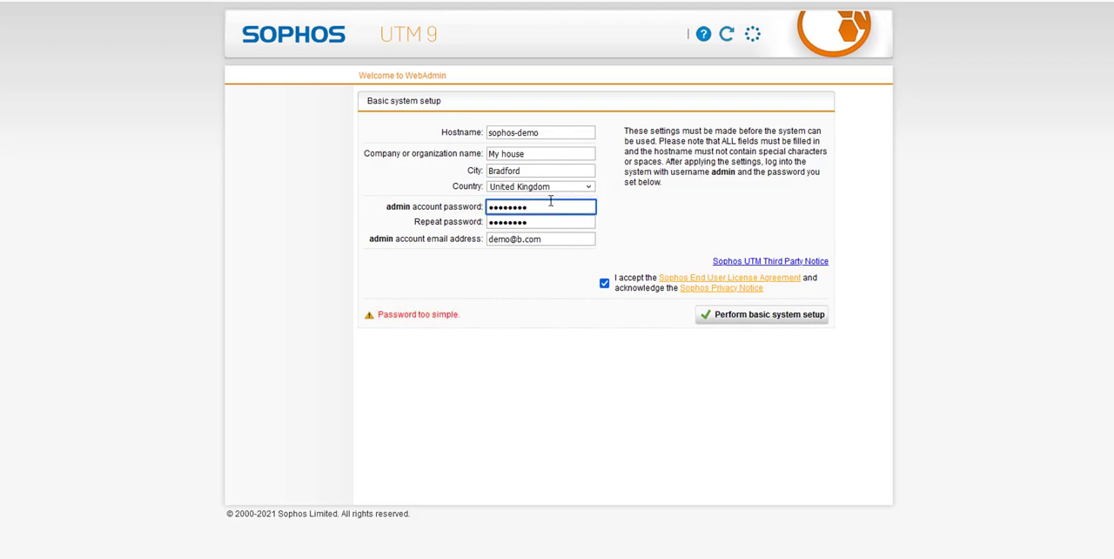
key("BackSpace")
key("BackSpace")
key("BackSpace")
key("BackSpace")
key("BackSpace")
key("BackSpace")
key("BackSpace")
type("*********")
key("Tab")
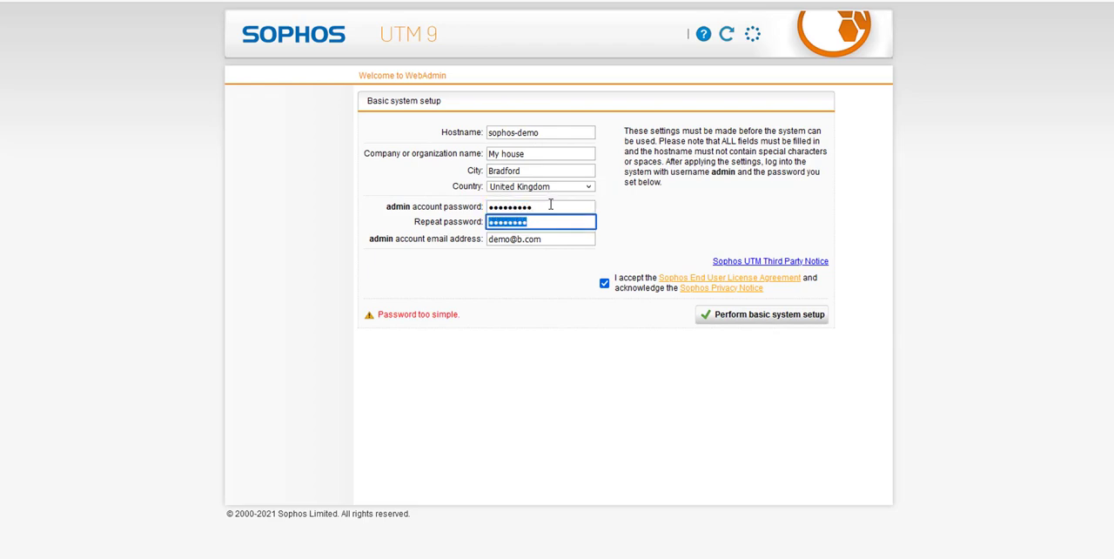
type("*********")
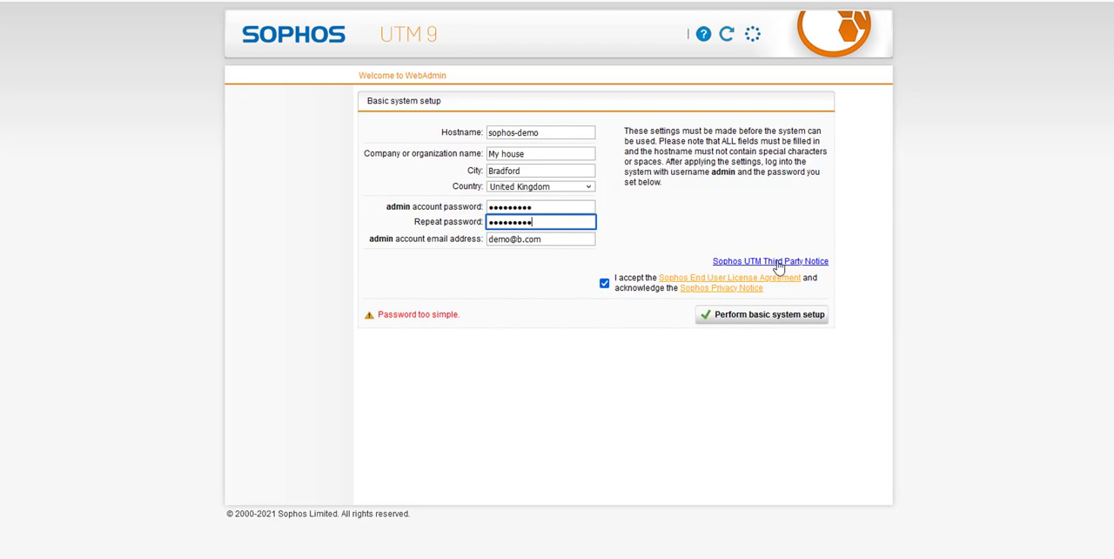
Perform the basic system setup and continue past the browser's security risk warning to the WebAdmin login page.
left_click(708, 317)
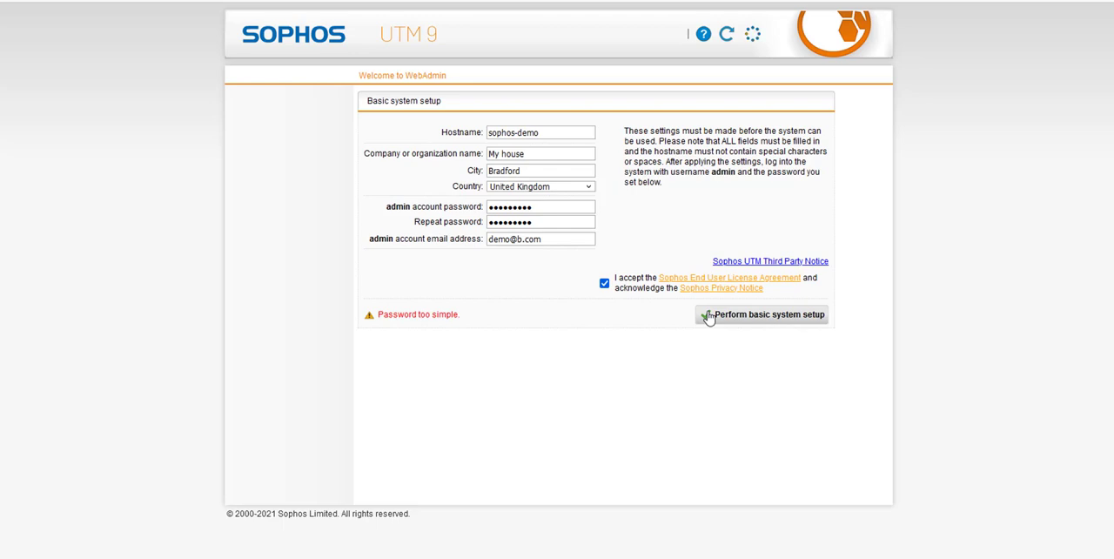
left_click(708, 317)
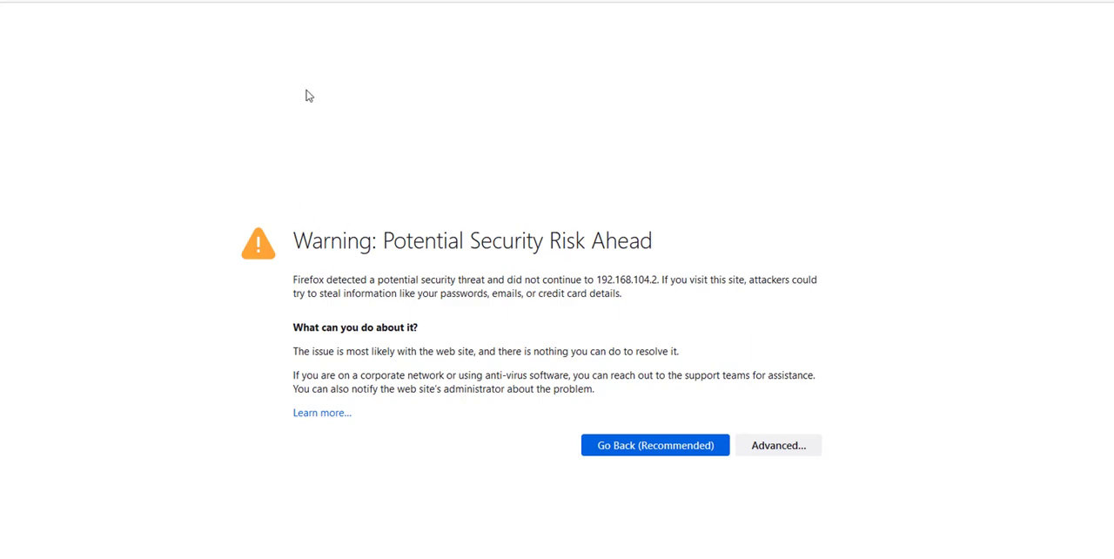
left_click(779, 447)
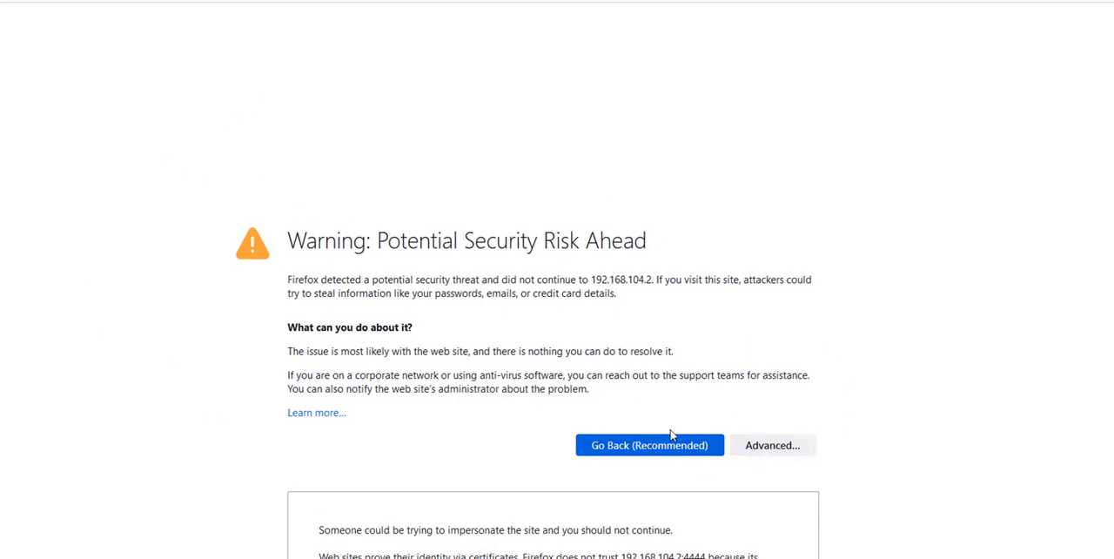
scroll(641, 495, "down", 2)
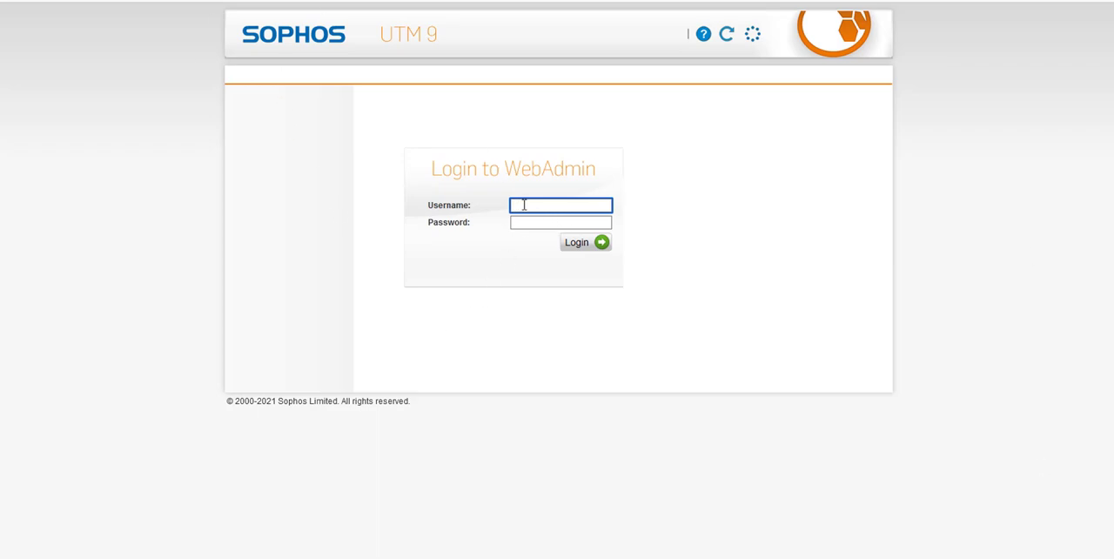
Log in to WebAdmin as admin with the account password and decline saving the login in the browser.
type("admin")
key("Tab")
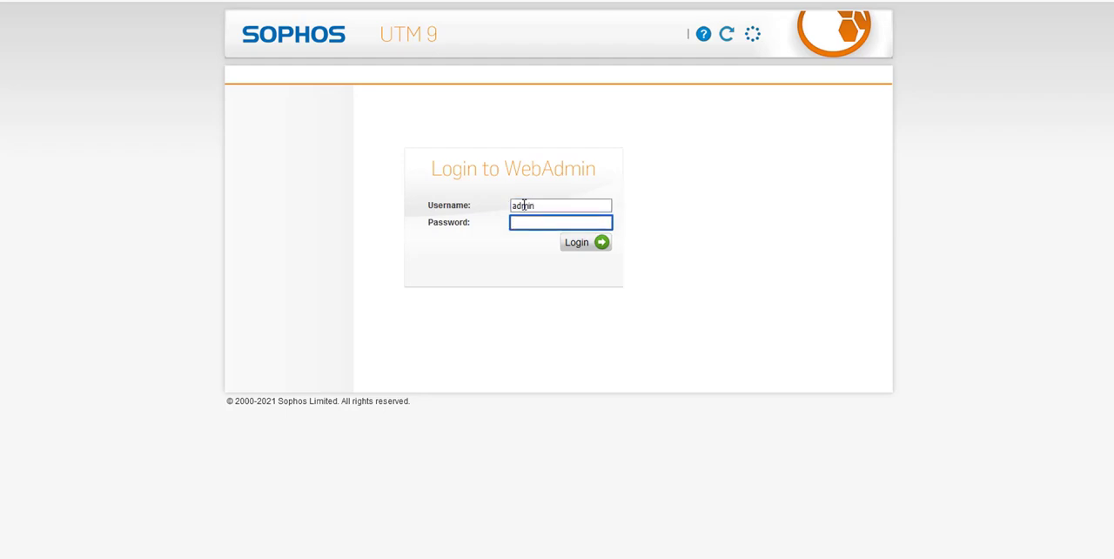
type("password1")
key("Return")
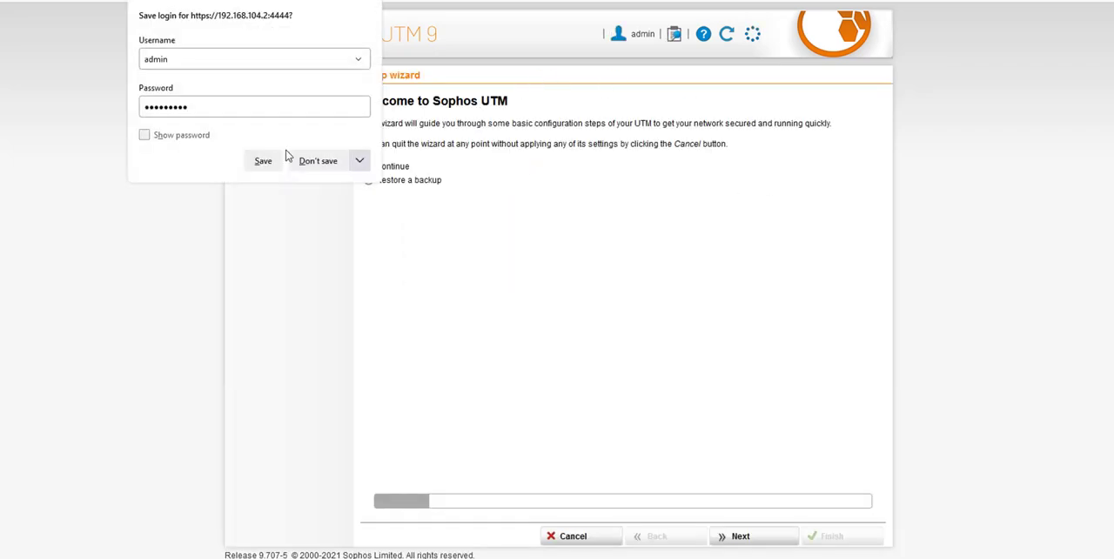
left_click(318, 157)
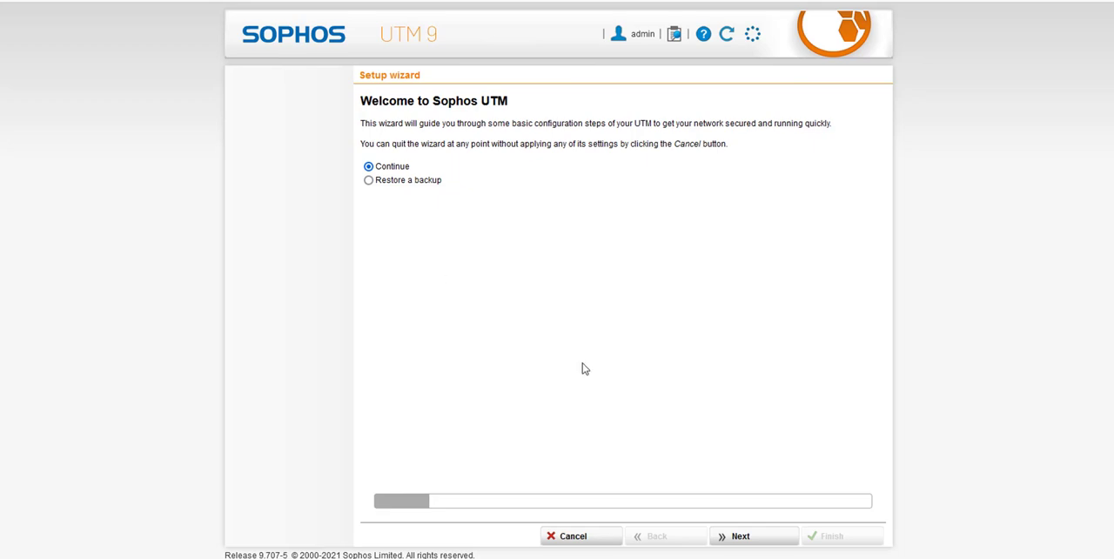
Continue the setup wizard without restoring a backup, and skip the license file to use the 30-day trial license.
left_click(741, 538)
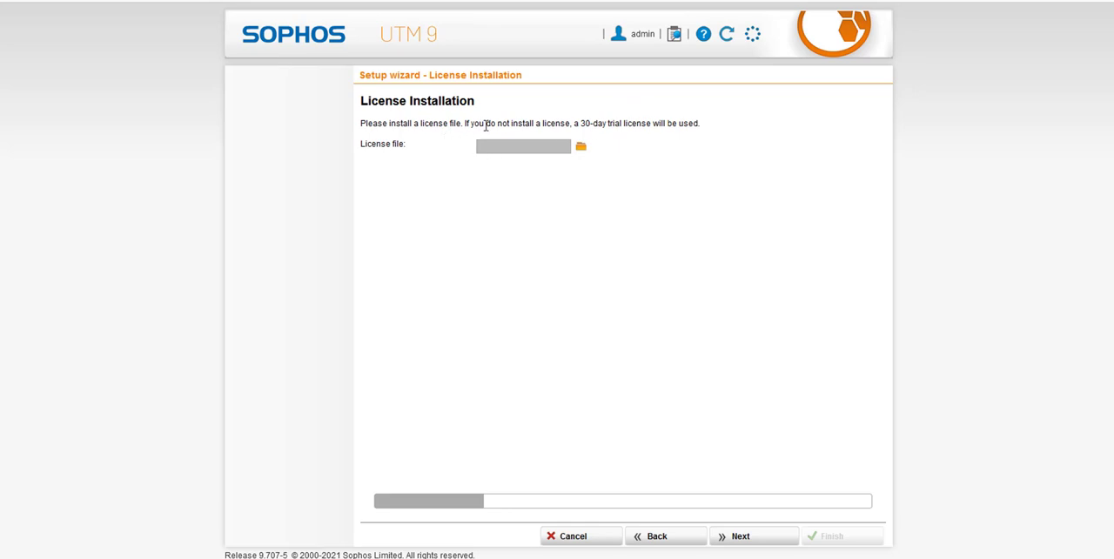
left_click_drag(486, 125, 706, 120)
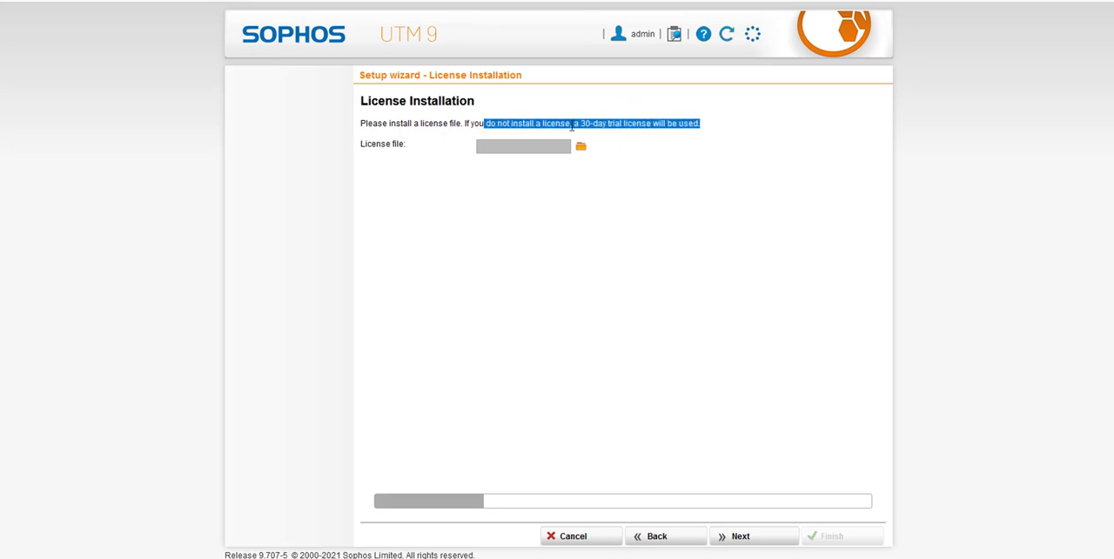
left_click(672, 443)
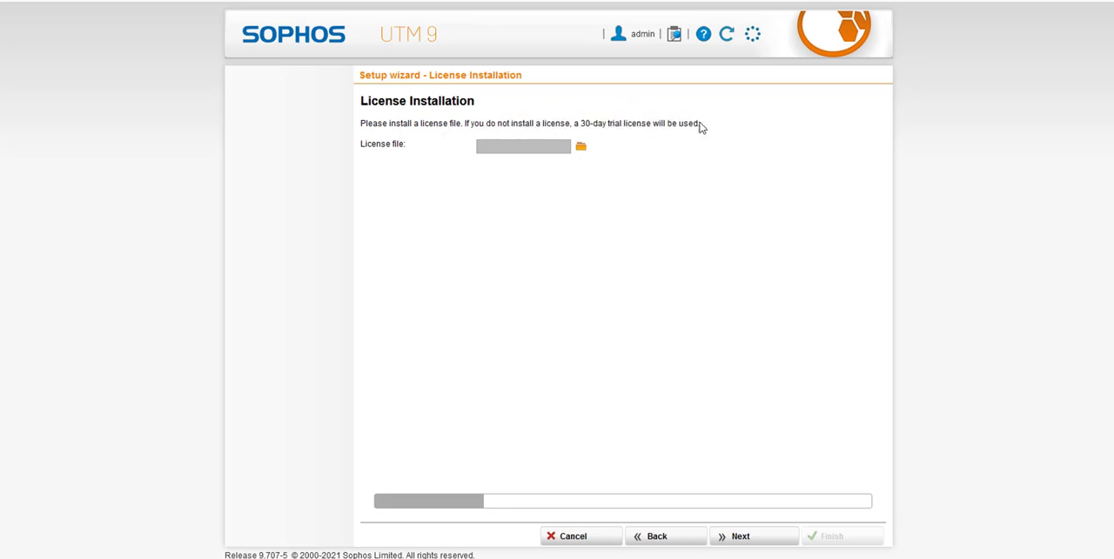
left_click(746, 539)
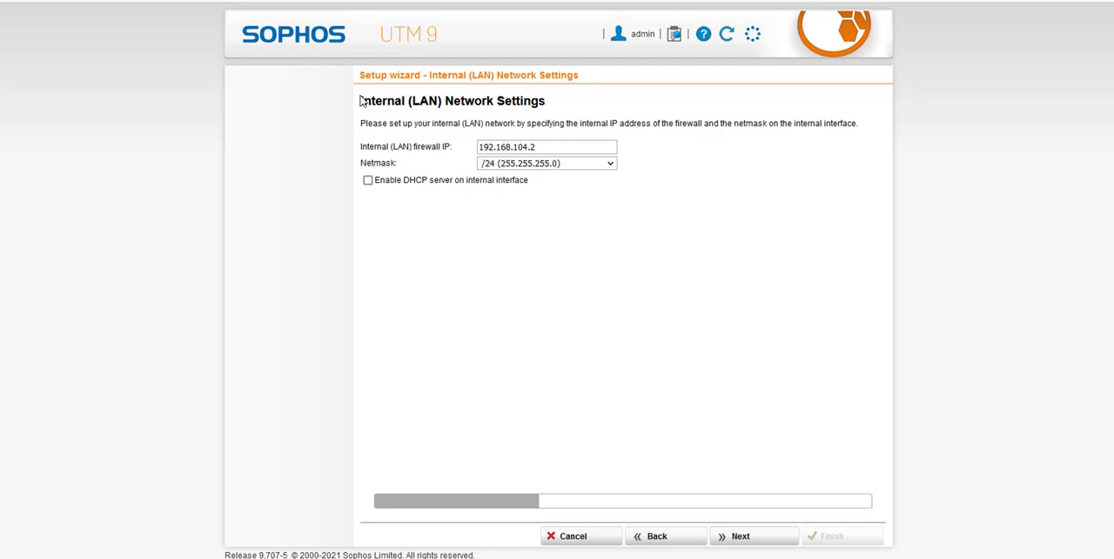
Review the Internal (LAN) Network Settings heading and select the internal firewall IP address.
left_click_drag(359, 100, 555, 107)
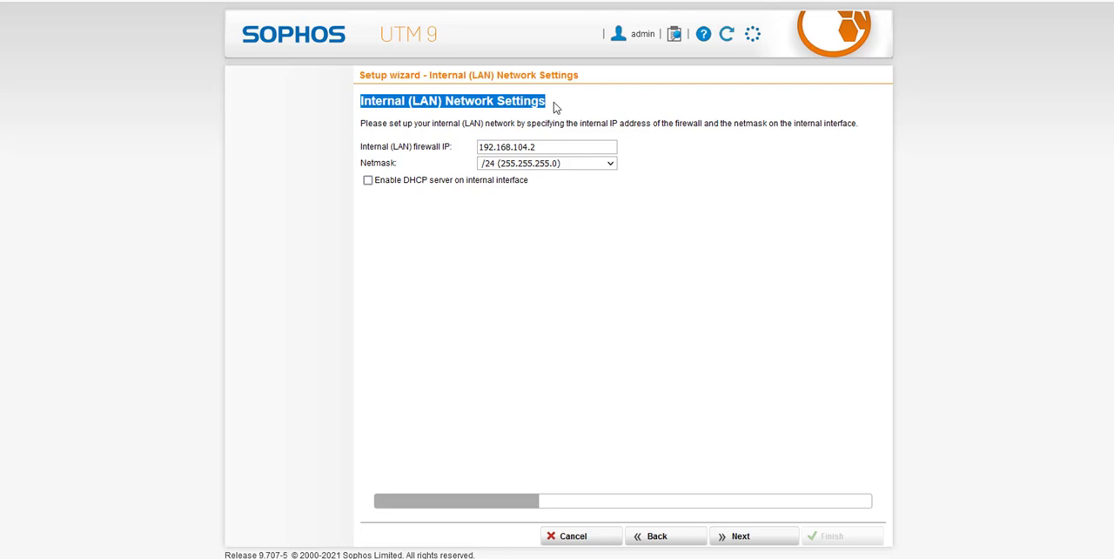
left_click_drag(552, 146, 456, 147)
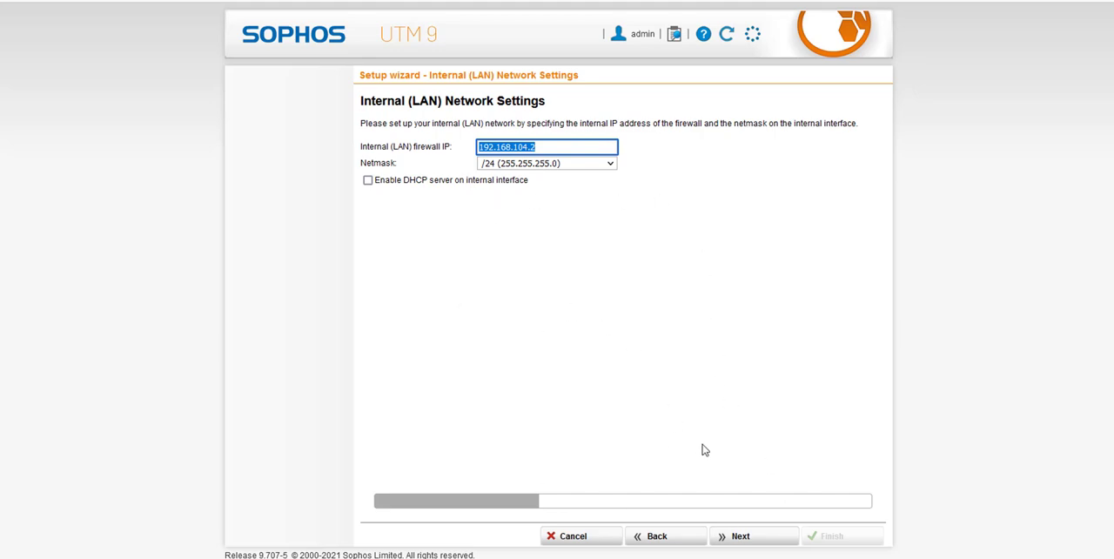
Accept the internal LAN settings, continue to the Internet uplink (WAN) settings, and review the network demonstration diagram.
left_click(744, 537)
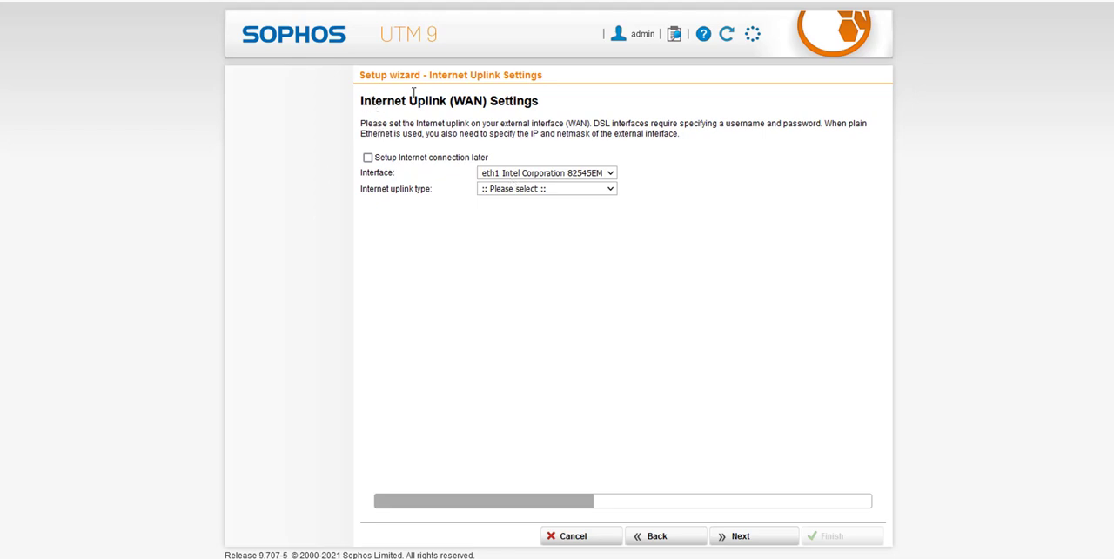
left_click_drag(363, 101, 599, 111)
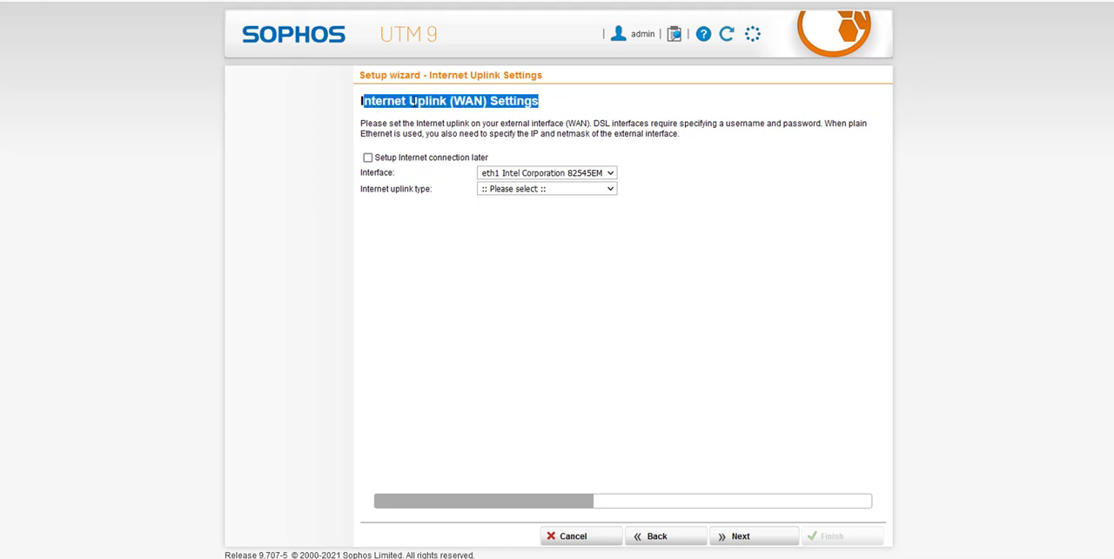
left_click(523, 121)
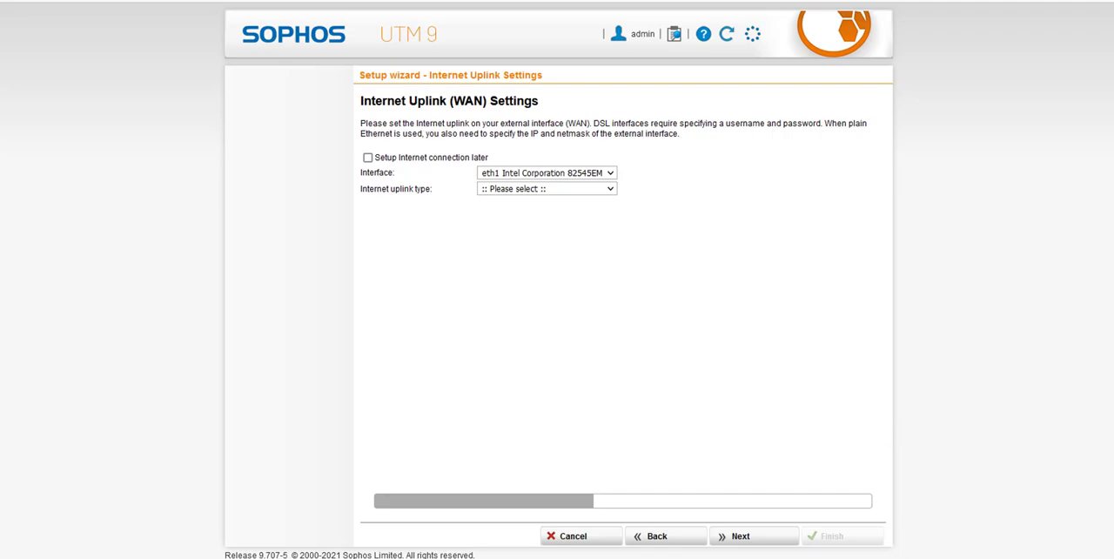
key("alt+Tab")
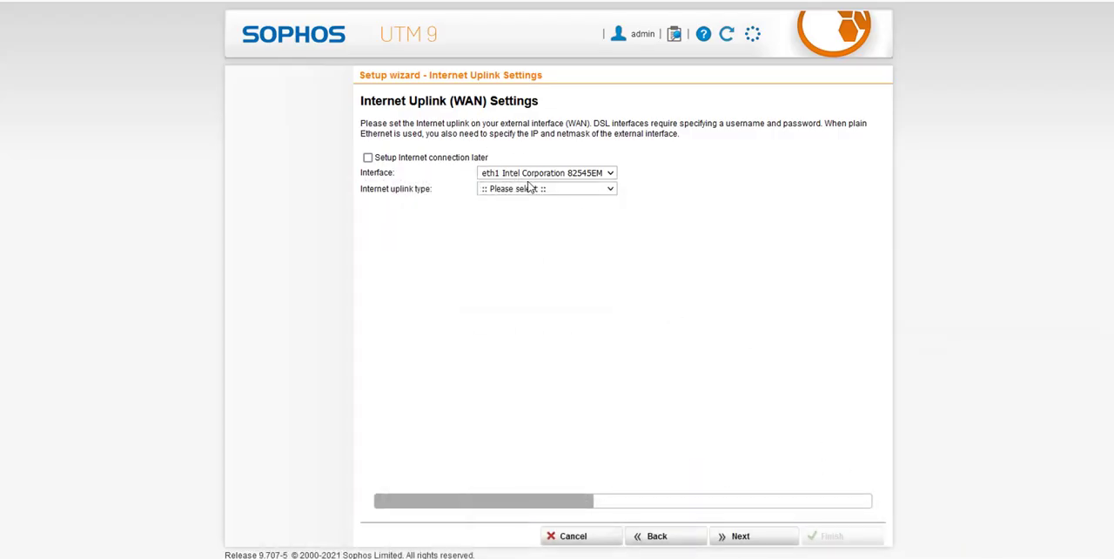
Keep eth1 as the WAN interface and set the Internet uplink type to Standard Ethernet interface.
left_click(540, 192)
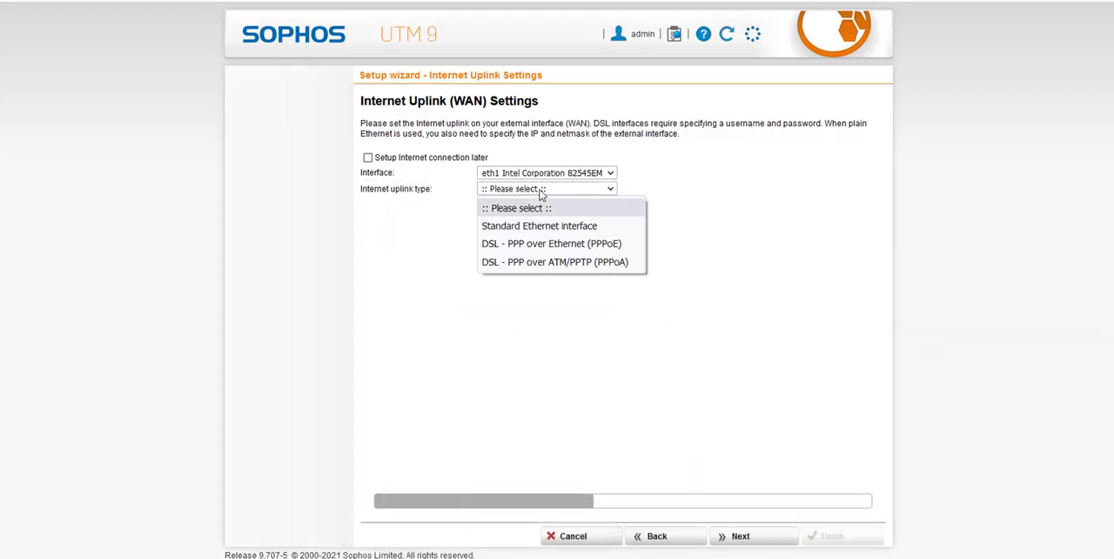
left_click(571, 176)
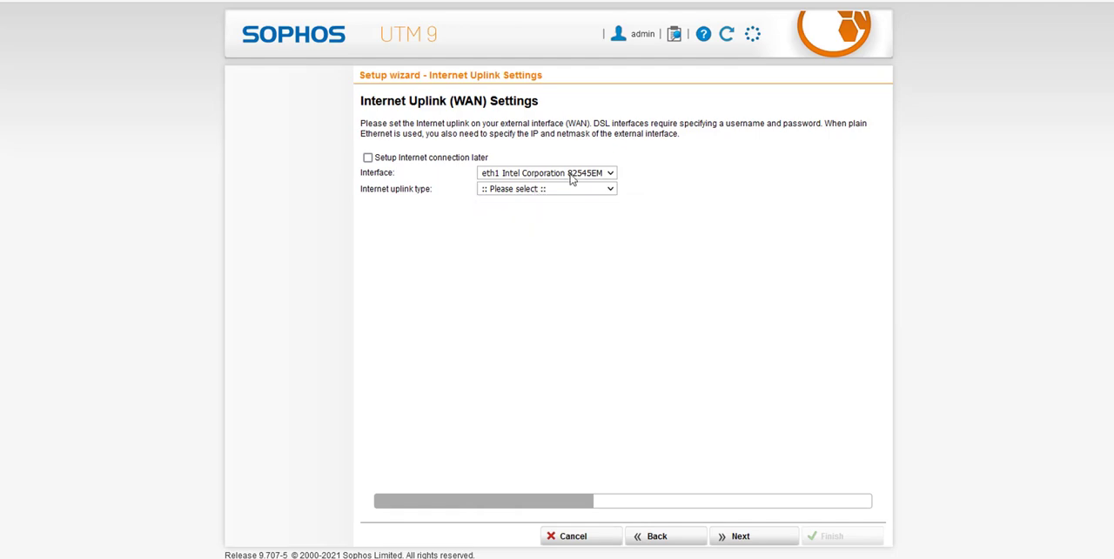
left_click(571, 178)
left_click(552, 211)
left_click(564, 192)
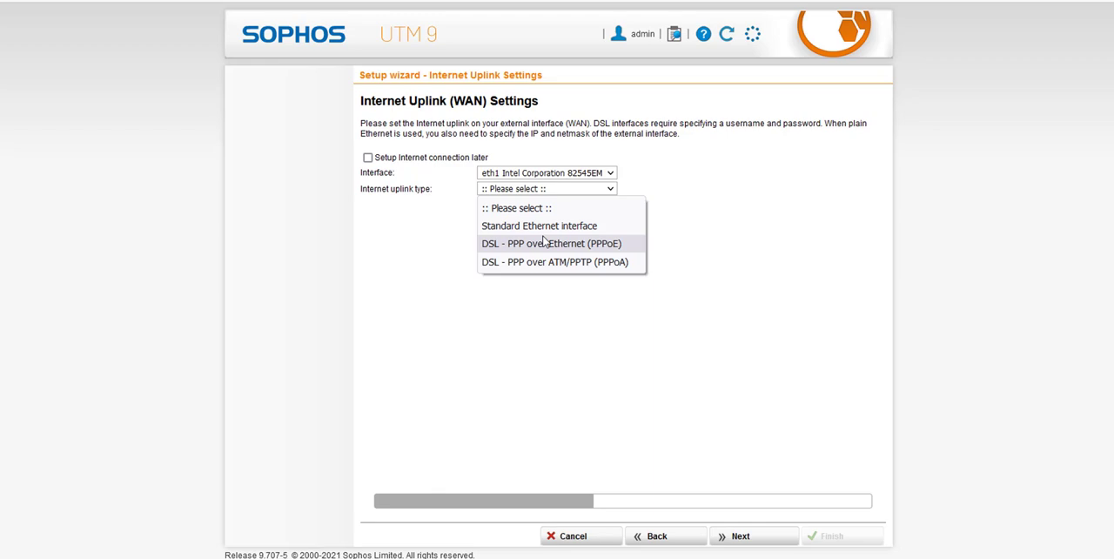
left_click(594, 228)
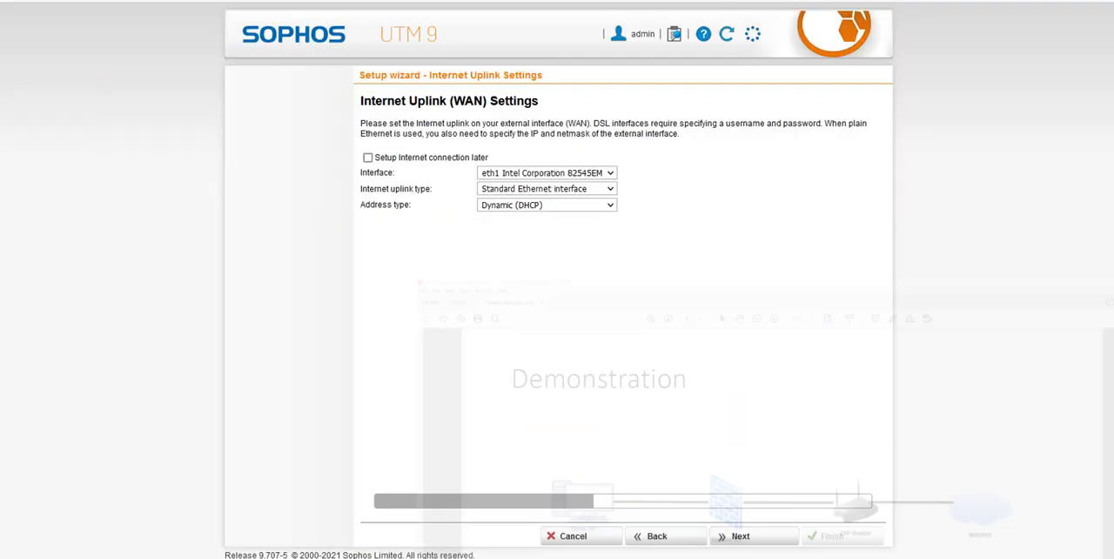
Set the WAN address type to Static.
left_click(495, 209)
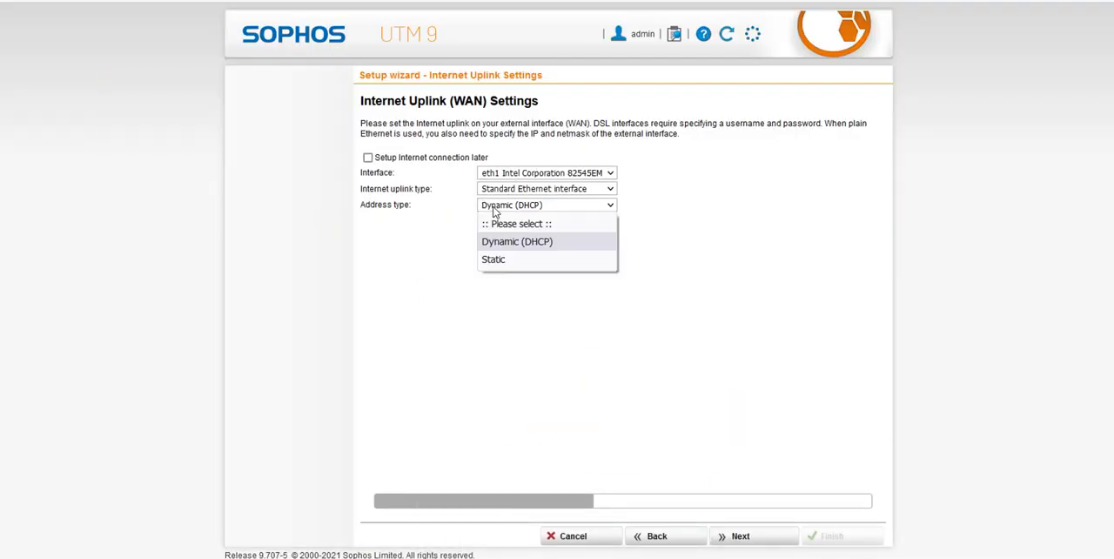
left_click(510, 208)
left_click(508, 206)
left_click(554, 261)
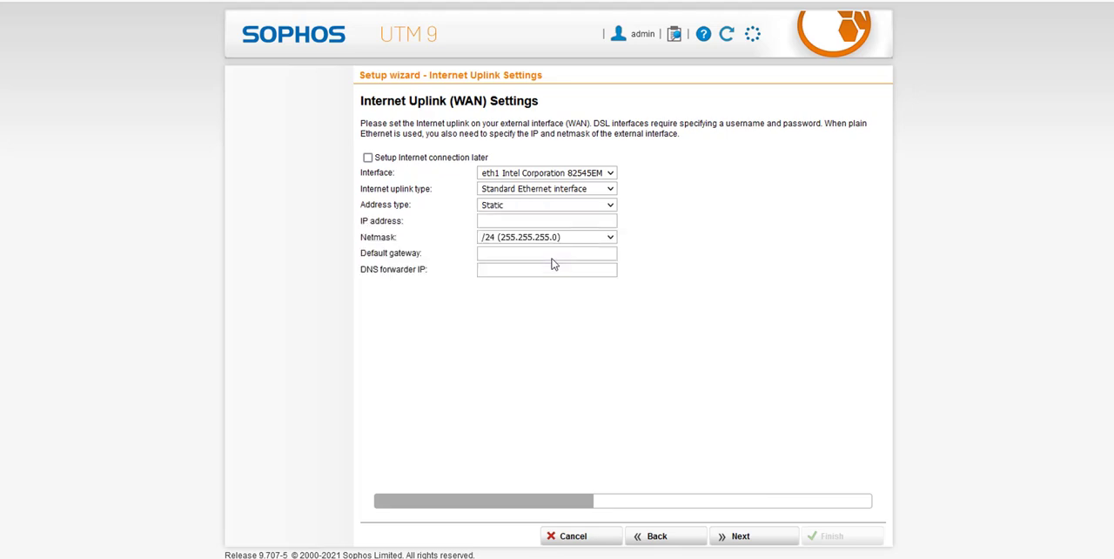
left_click(514, 206)
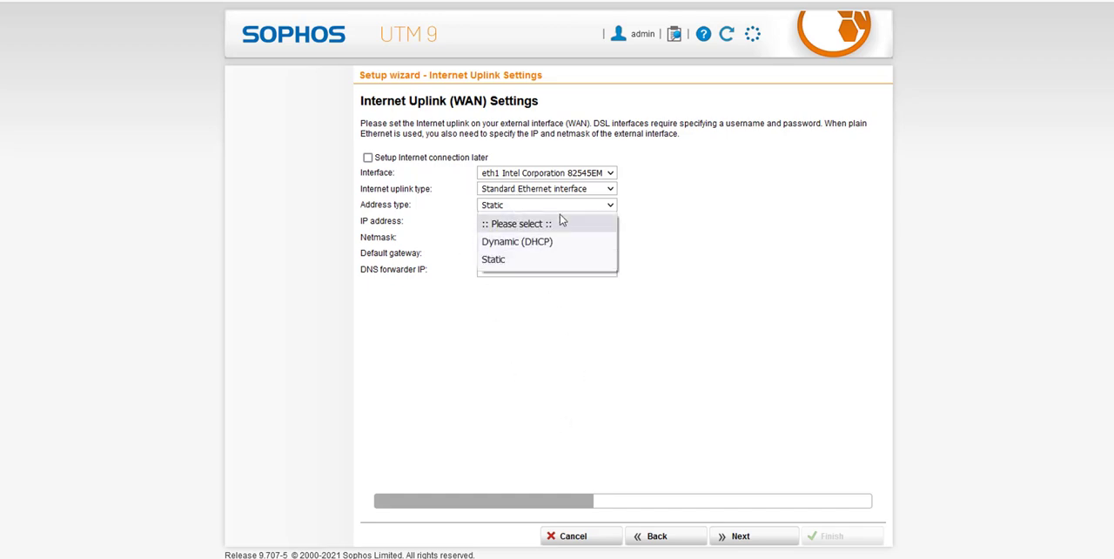
left_click(689, 191)
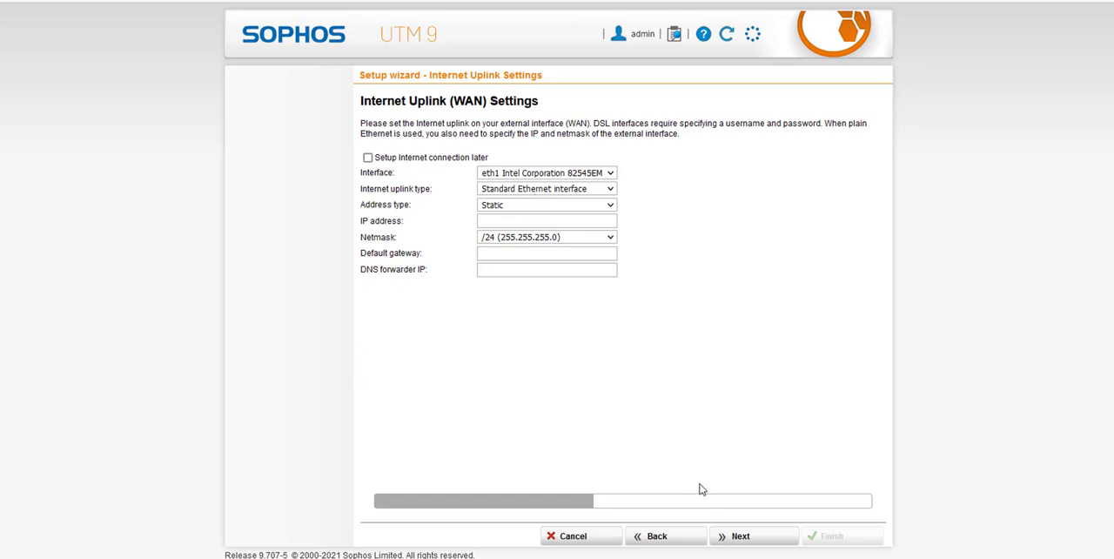
Set the external interface's IP address to 192.168.190.1.
left_click(504, 220)
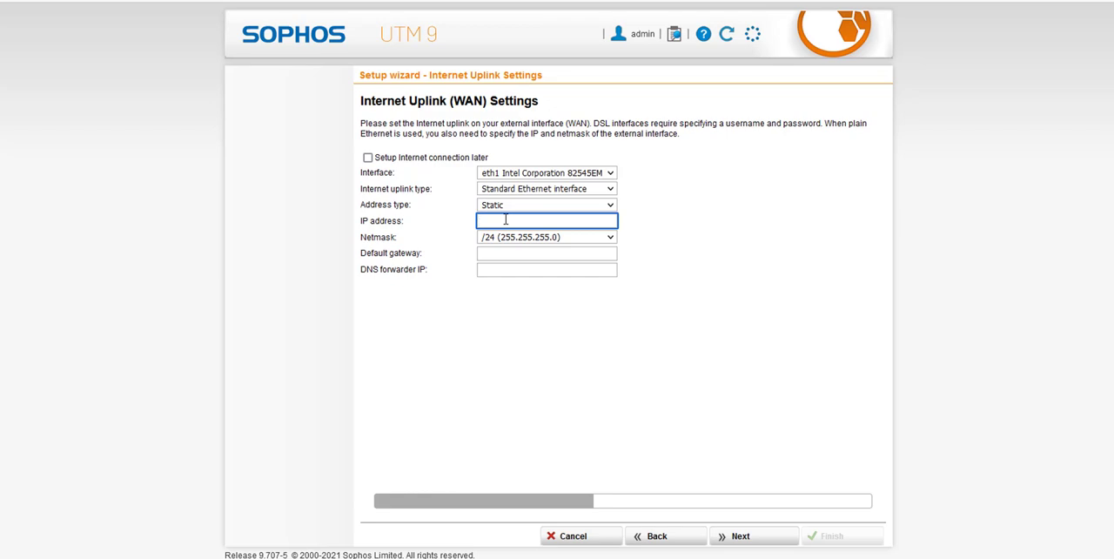
type("192.168.190.1")
Set the DNS forwarder IP to 8.8.8.8 and continue to the allowed services settings.
left_click(521, 254)
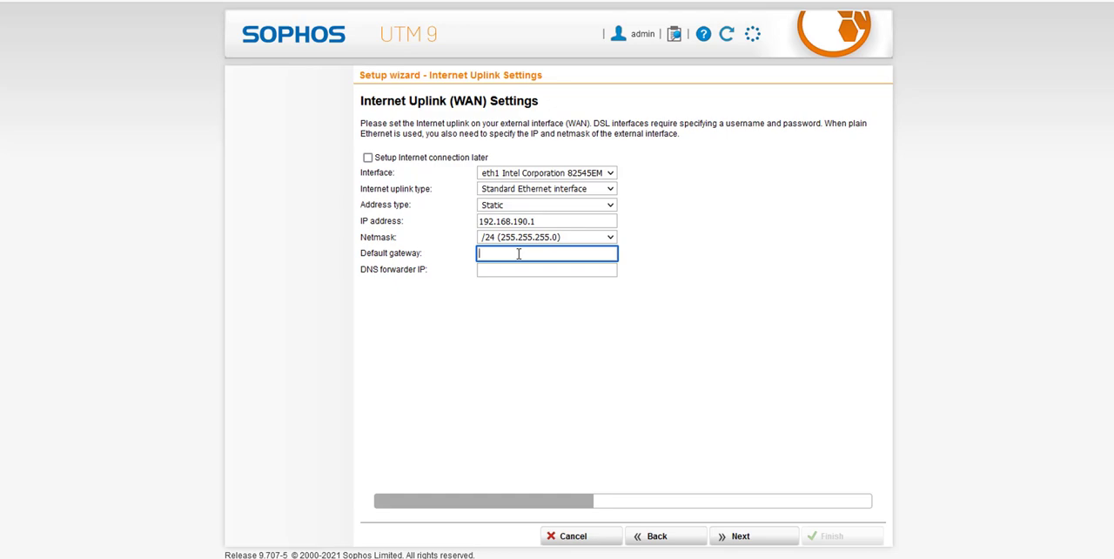
left_click(729, 538)
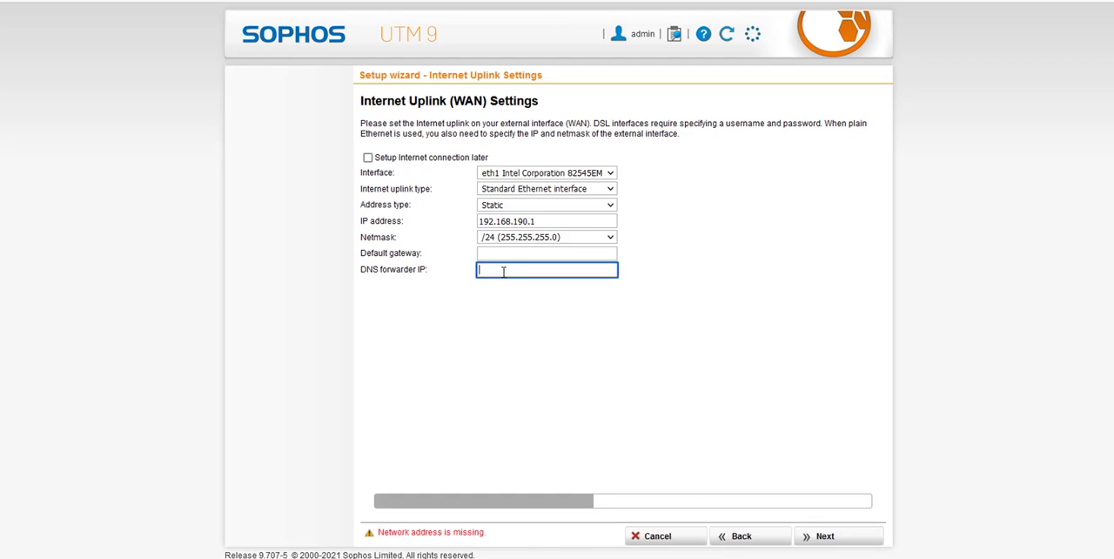
type("8.8.8.8")
left_click(801, 535)
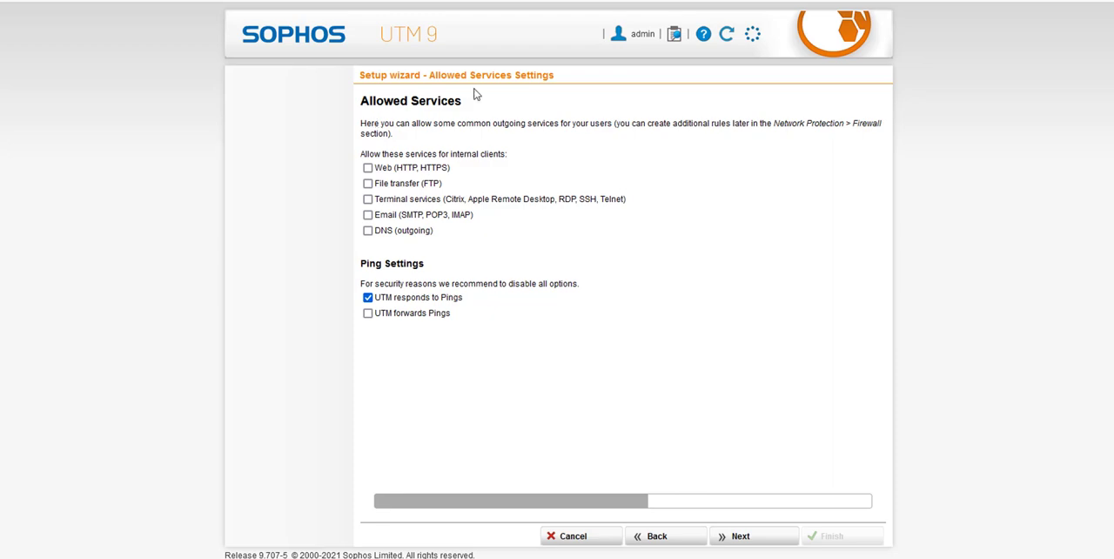
Allow Web (HTTP, HTTPS) and outgoing DNS for internal clients, keep UTM responds to Pings enabled, and continue the wizard.
left_click(367, 168)
left_click(369, 230)
left_click_drag(376, 263, 566, 284)
left_click(388, 291)
left_click(406, 300)
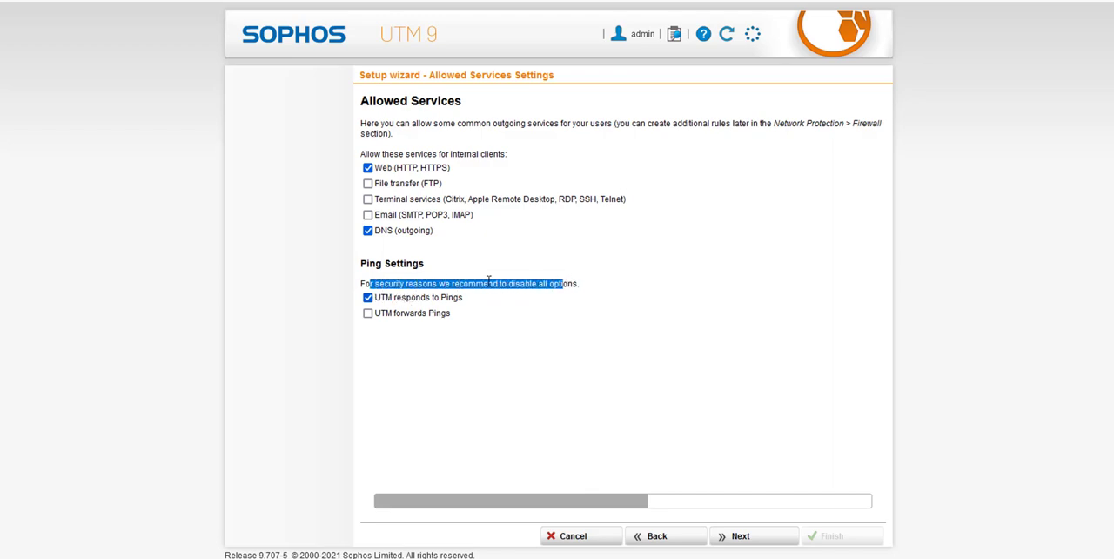
left_click(374, 283)
left_click_drag(361, 284, 581, 284)
left_click(405, 284)
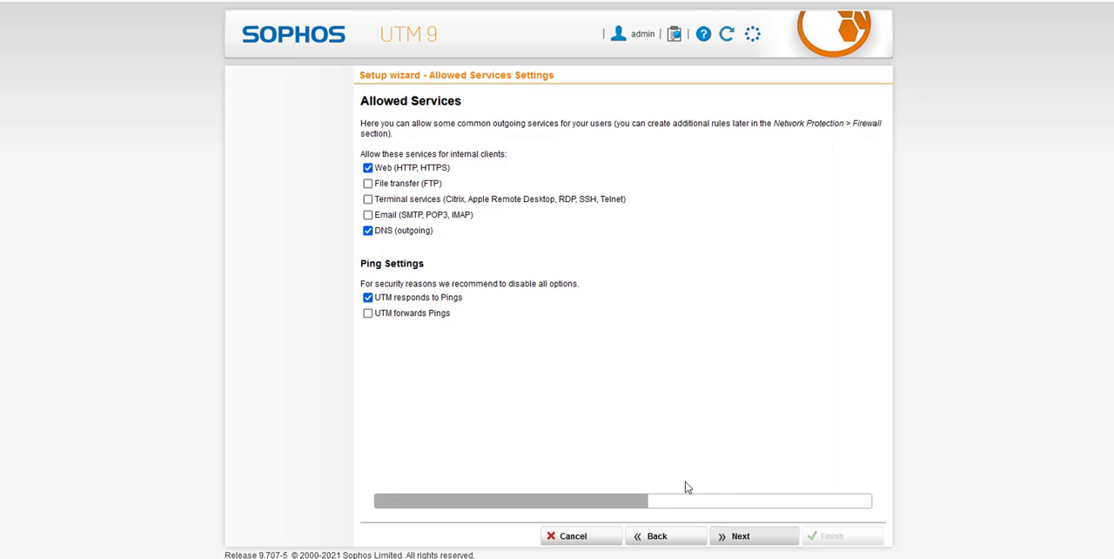
left_click(733, 537)
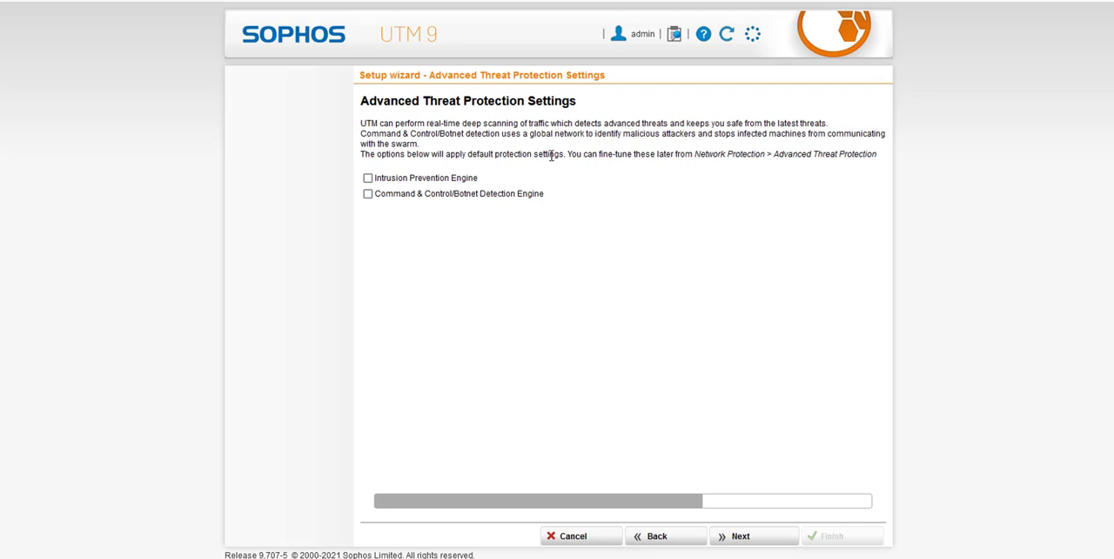
Enable the Intrusion Prevention Engine and the Command & Control/Botnet Detection Engine, and continue to the web protection settings.
left_click(368, 177)
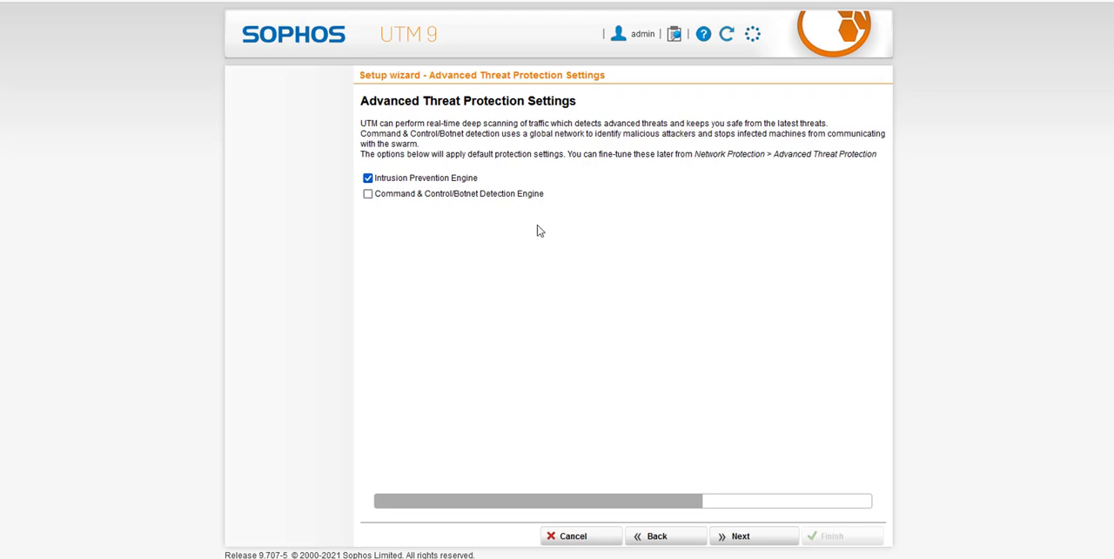
left_click(368, 195)
left_click(742, 536)
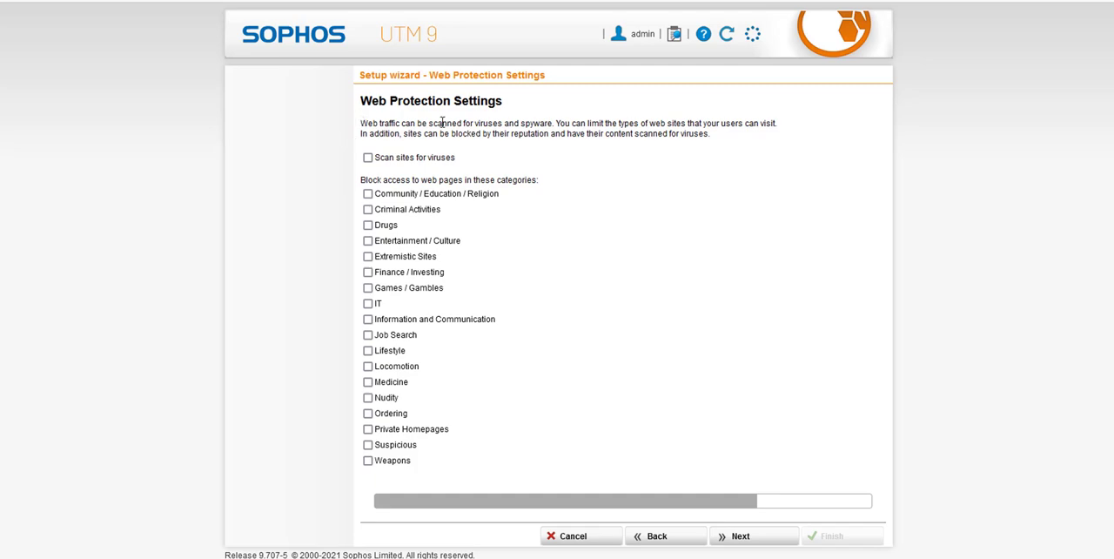
Review the web protection description and enable scanning sites for viruses.
left_click_drag(367, 123, 484, 124)
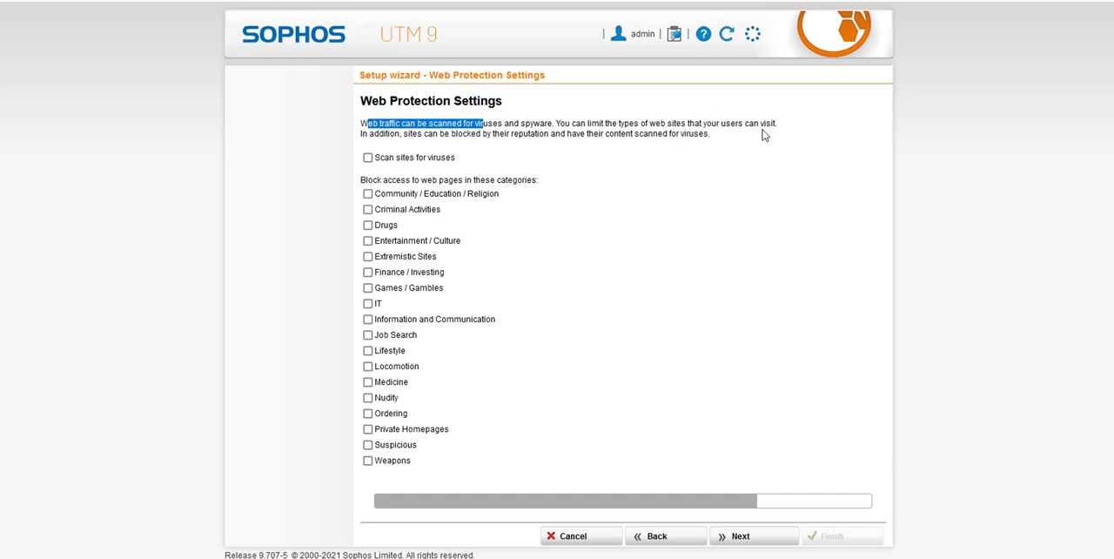
left_click_drag(650, 124, 781, 124)
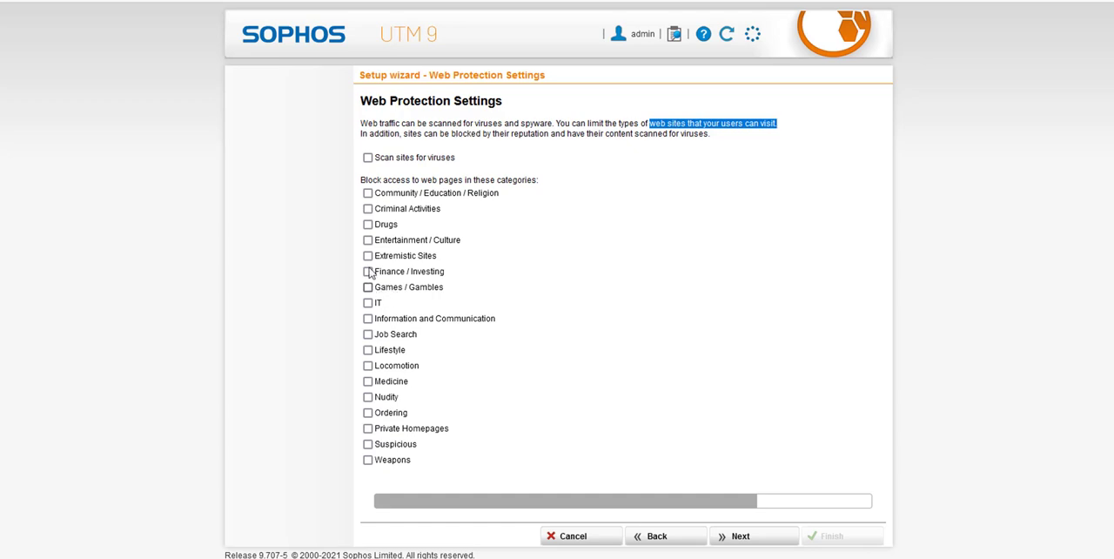
left_click(367, 158)
left_click_drag(360, 180, 560, 186)
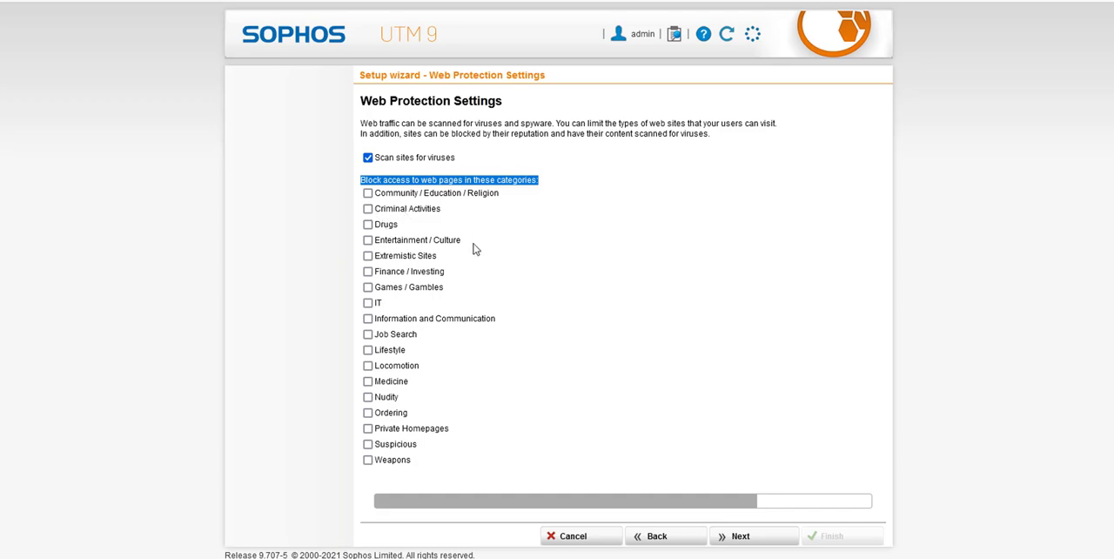
Block the web categories Drugs, Criminal Activities, Extremistic Sites, Nudity, Suspicious and Weapons.
left_click(368, 225)
left_click(368, 209)
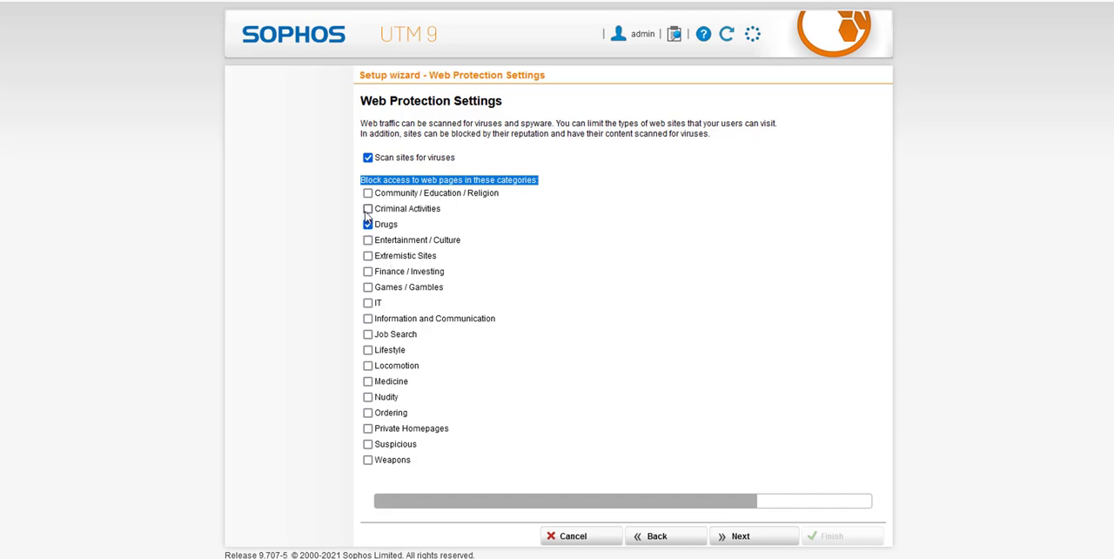
left_click(368, 256)
left_click(367, 397)
left_click(367, 444)
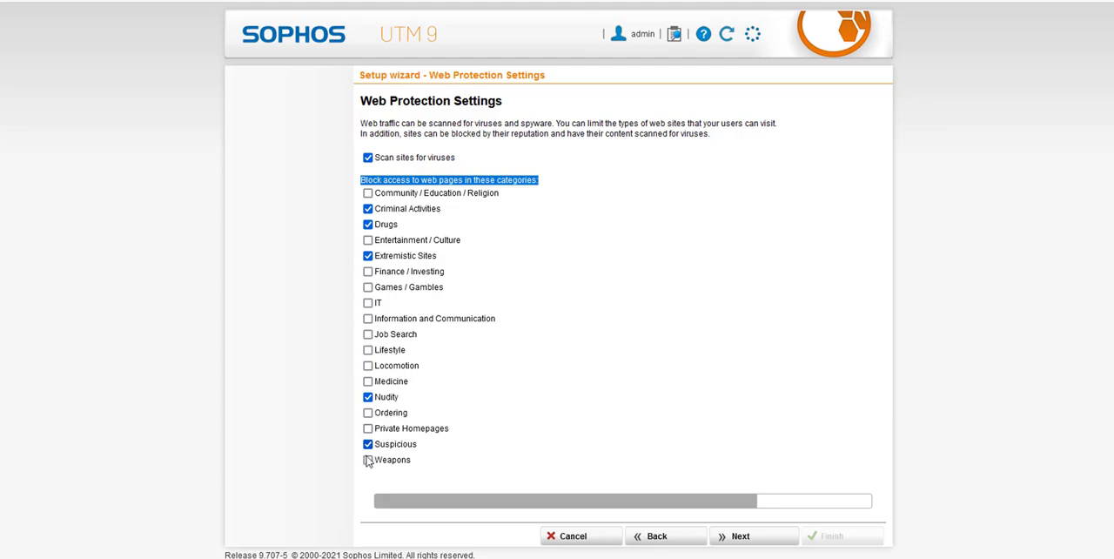
left_click(367, 459)
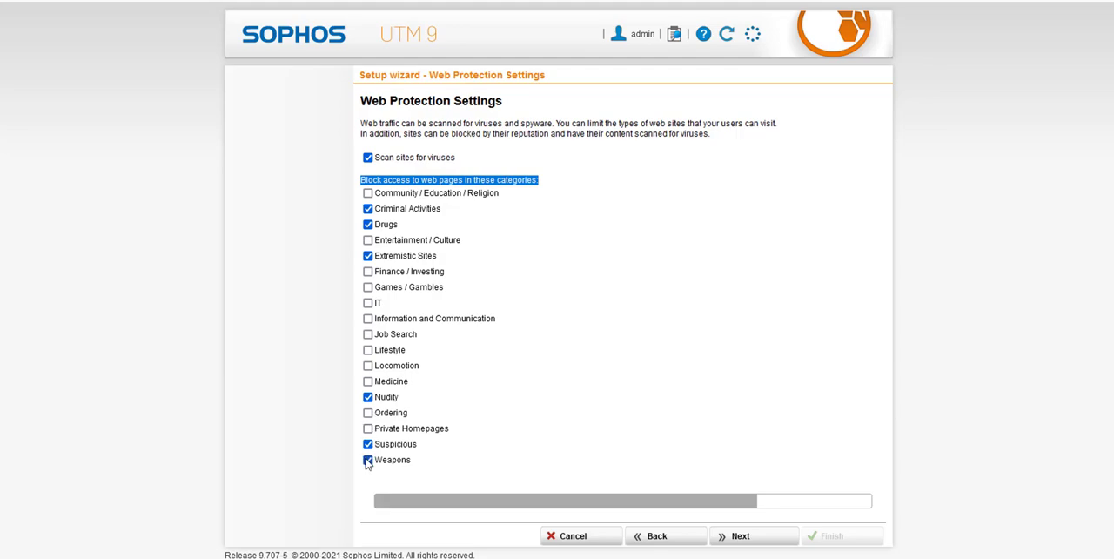
Continue past email protection without enabling any option, and finish the setup wizard to apply the settings.
left_click(745, 546)
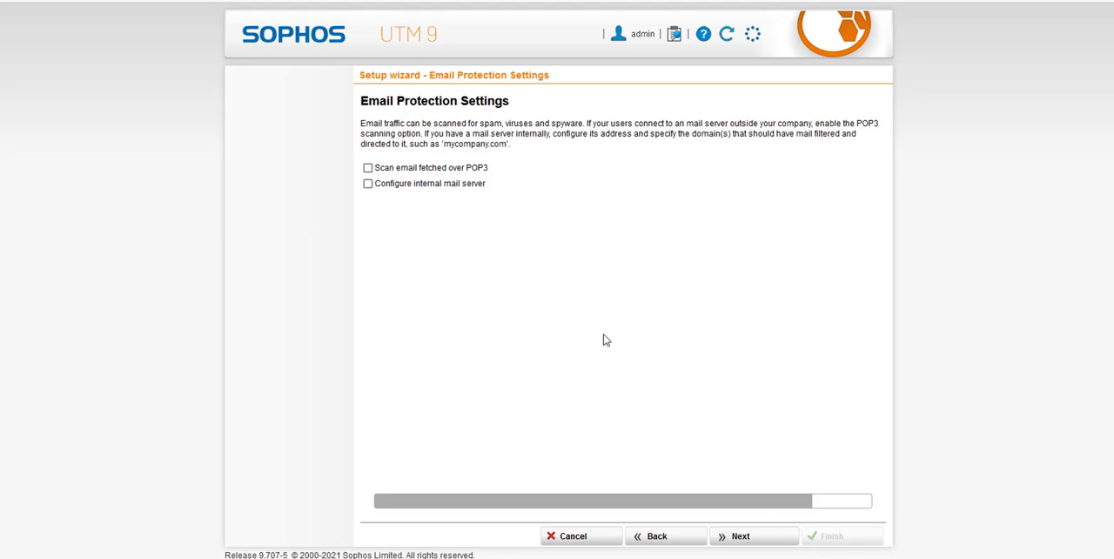
left_click(778, 543)
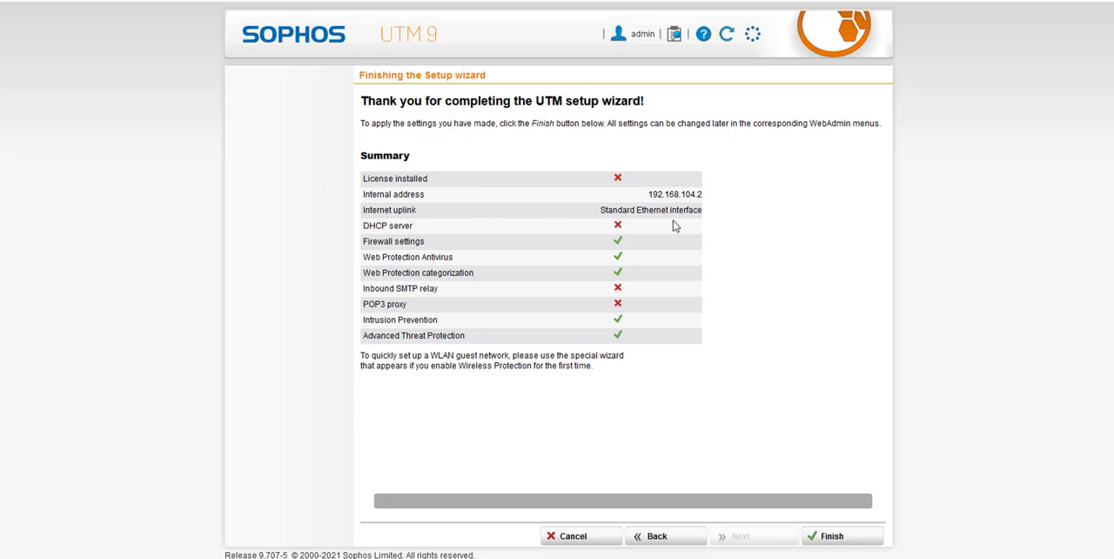
left_click(831, 538)
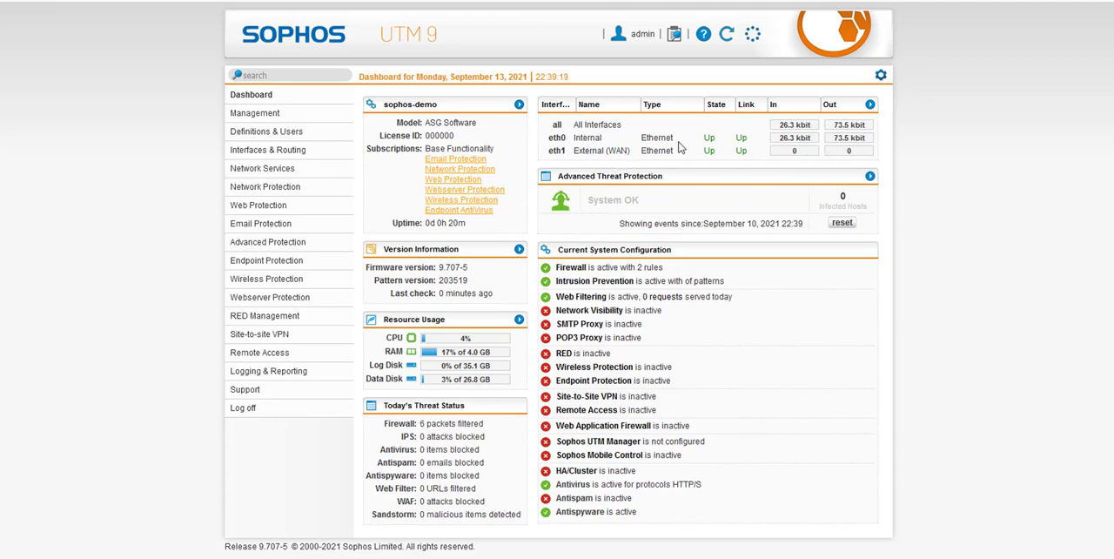
Examine the state and link of the eth1 External (WAN) interface on the dashboard.
left_click_drag(573, 156, 747, 151)
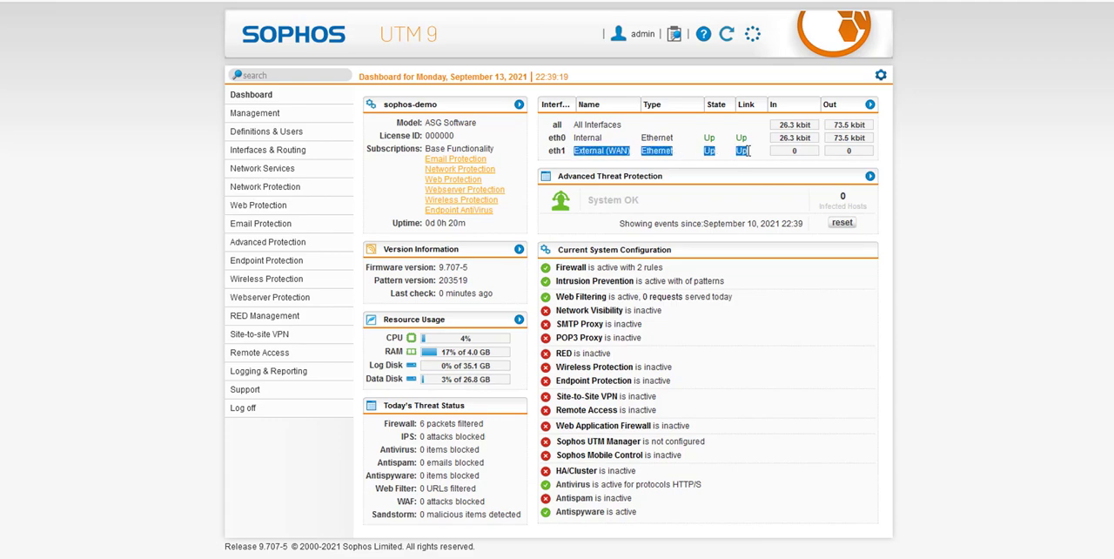
left_click(610, 145)
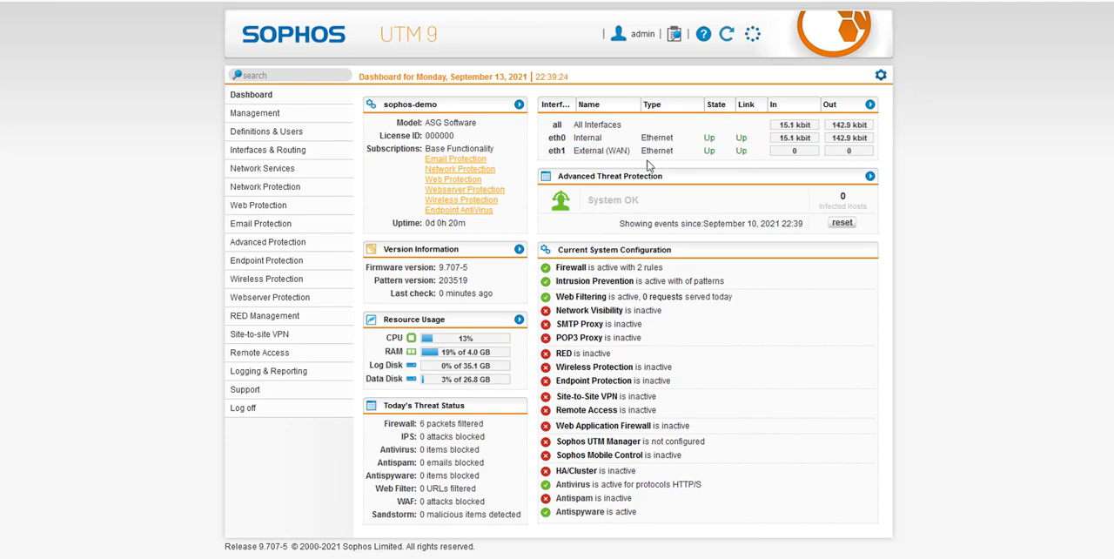
left_click_drag(550, 149, 778, 154)
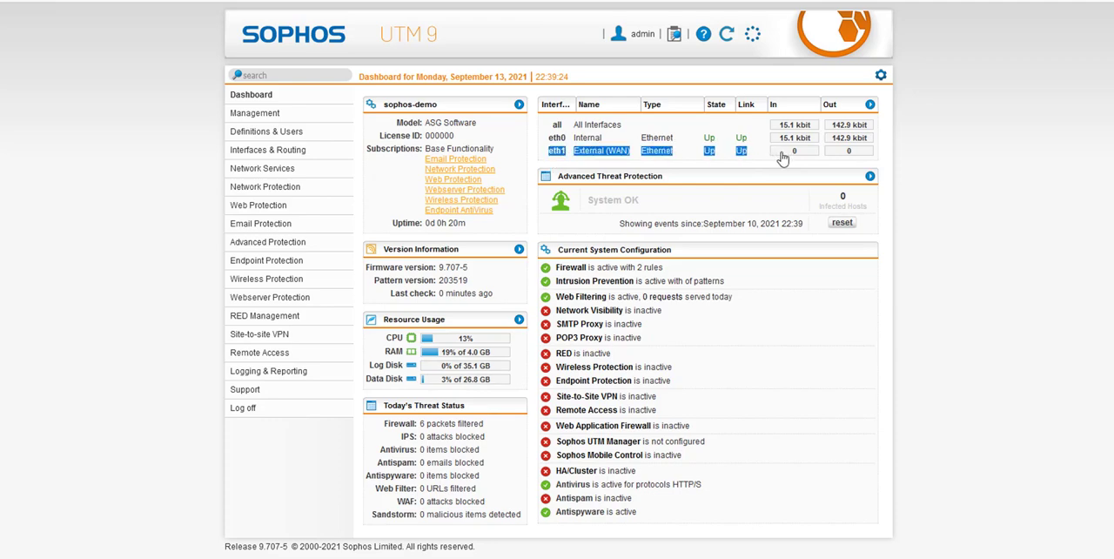
left_click(909, 151)
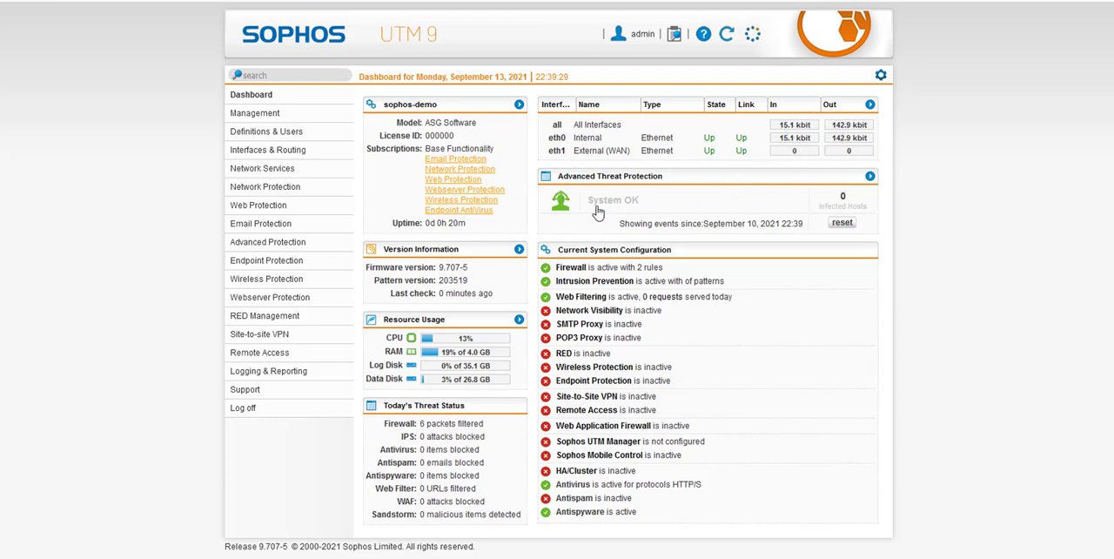
Review the firewall rules added by the installation wizard and open the Country Blocking settings.
left_click(583, 271)
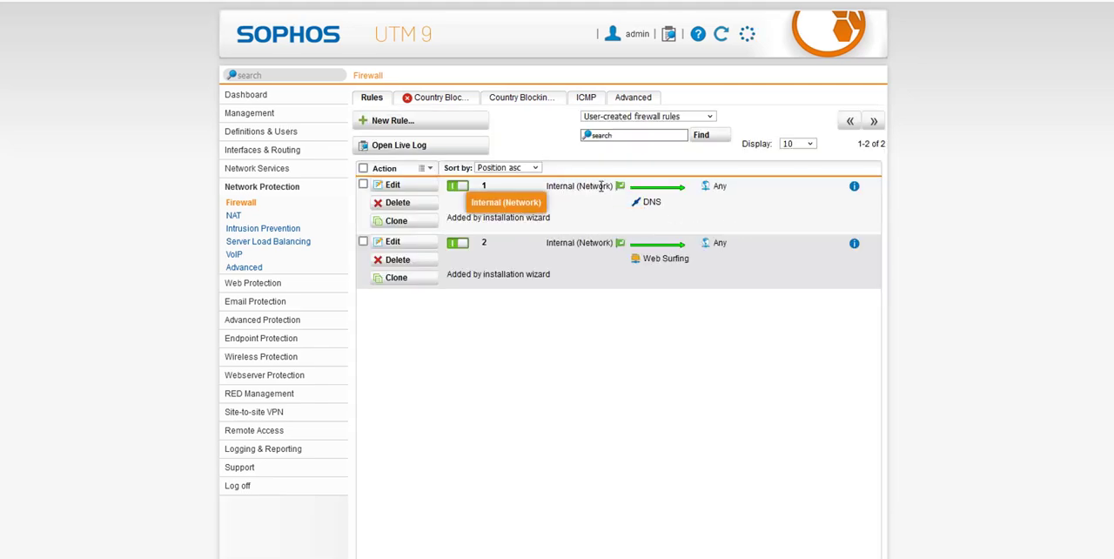
left_click_drag(551, 188, 618, 190)
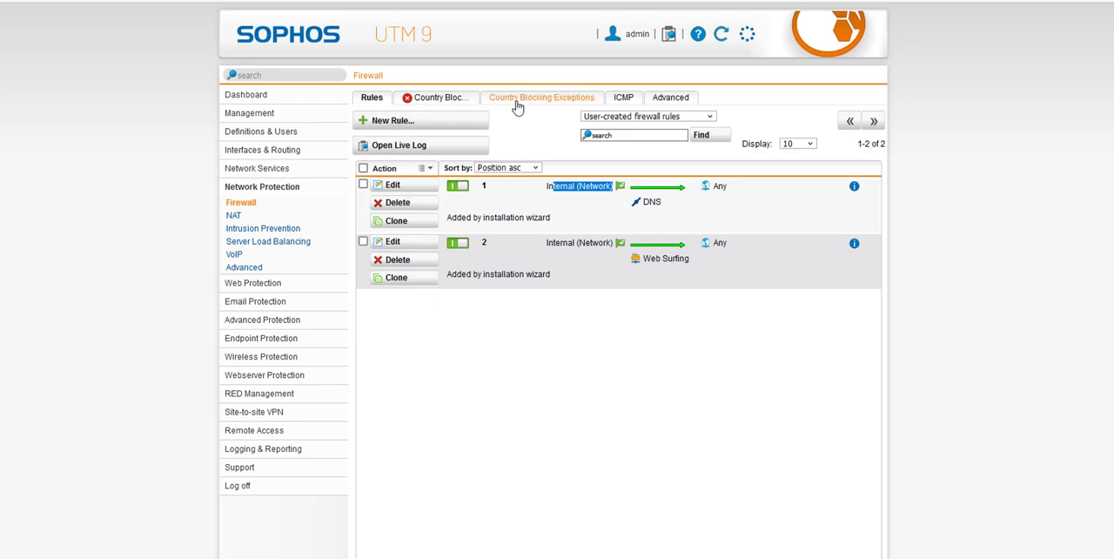
left_click(445, 102)
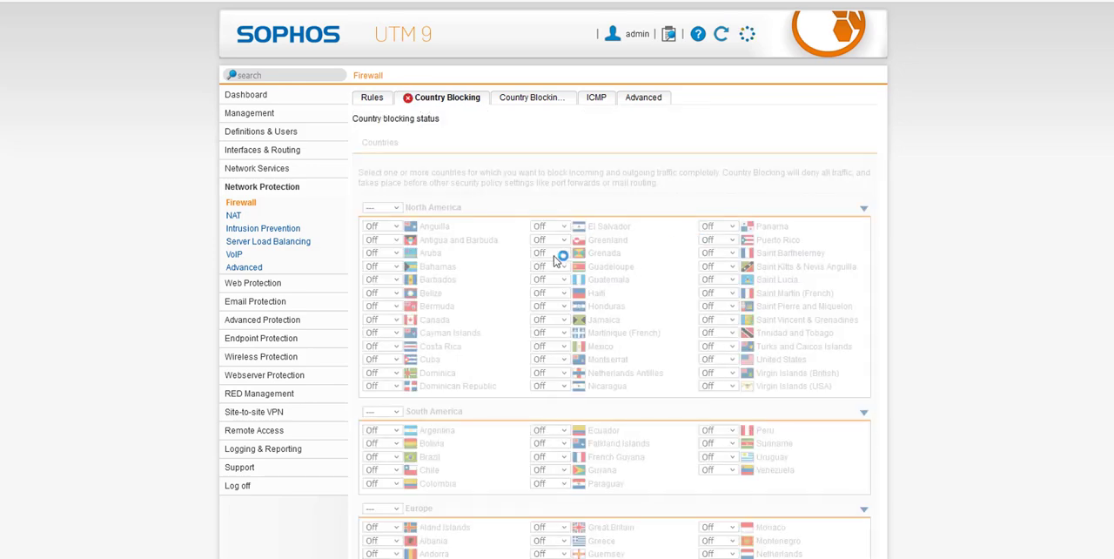
Look through the countries available for Country Blocking, and view the NAT masquerading rules.
scroll(496, 305, "down", 3)
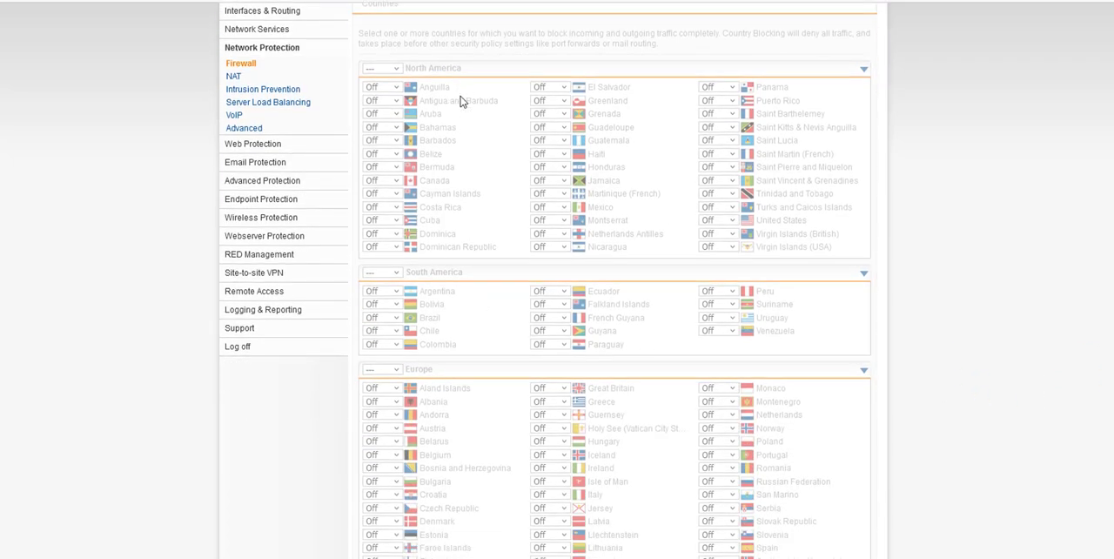
scroll(459, 212, "down", 3)
scroll(370, 226, "down", 3)
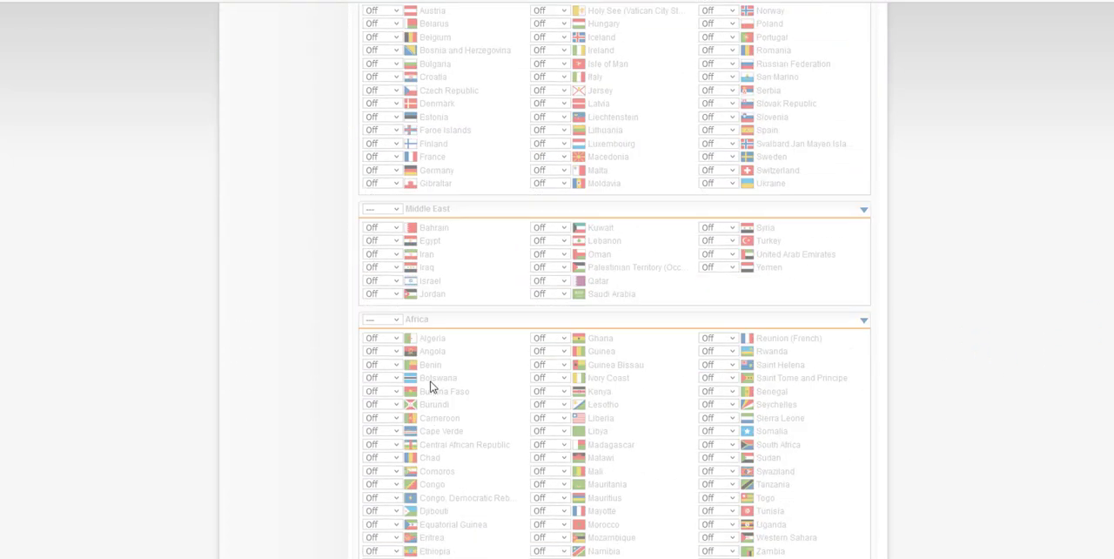
scroll(429, 374, "down", 6)
scroll(444, 363, "up", 15)
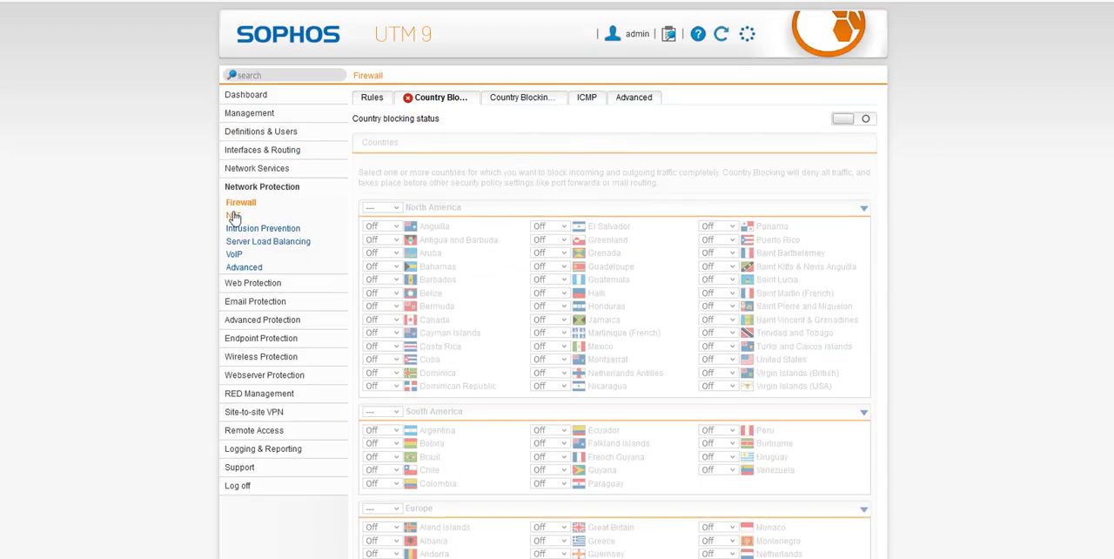
left_click(233, 215)
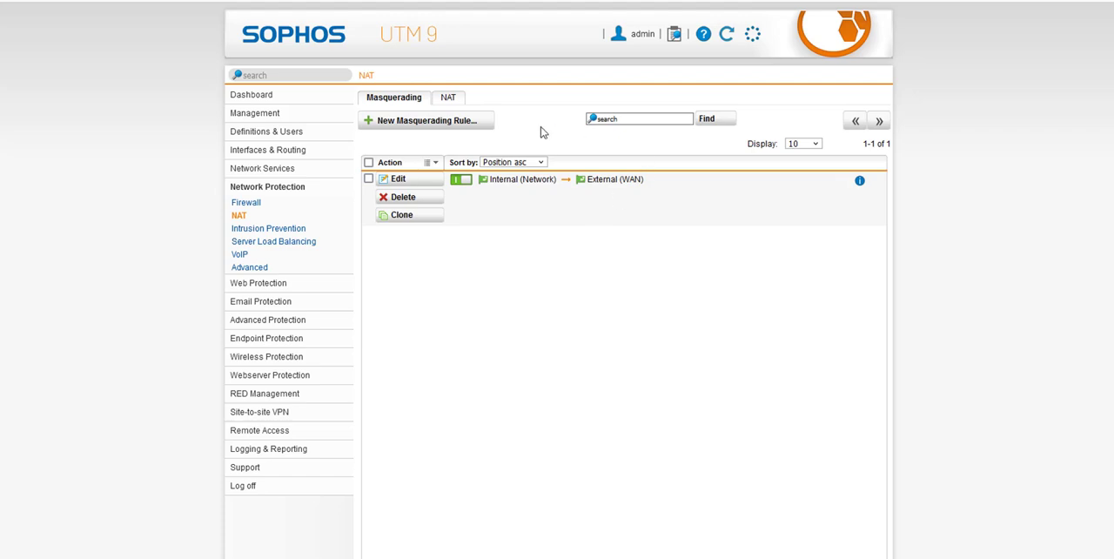
Review the global Intrusion Prevention settings and the rule groups under Attack Patterns.
left_click(287, 230)
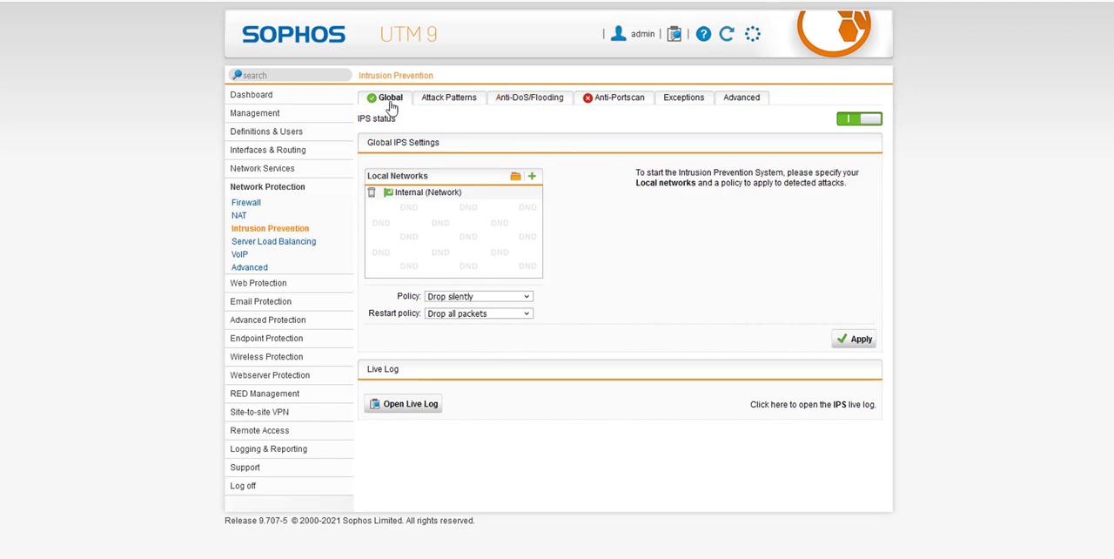
left_click(450, 101)
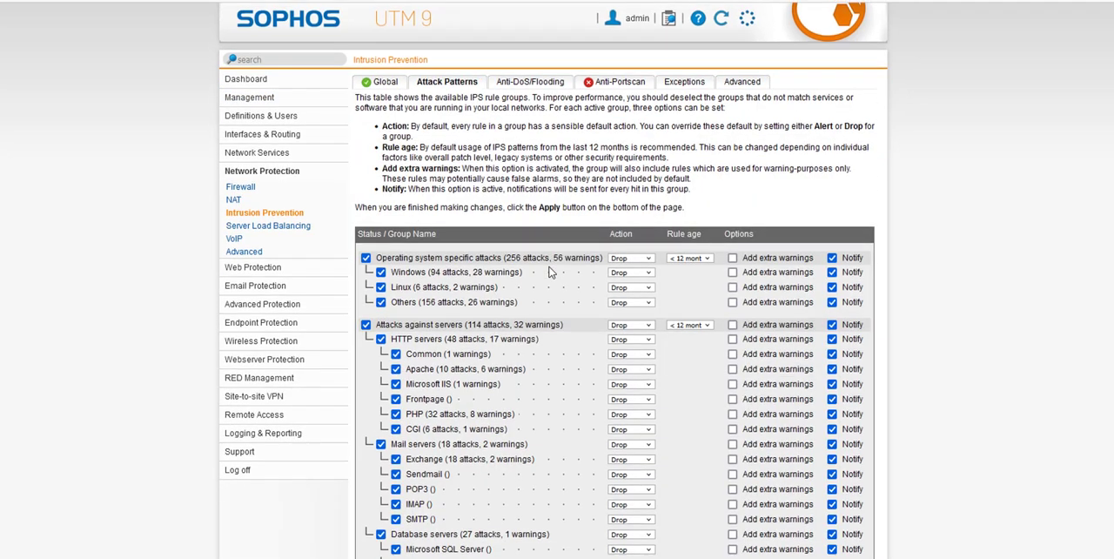
scroll(549, 273, "down", 3)
scroll(634, 309, "up", 3)
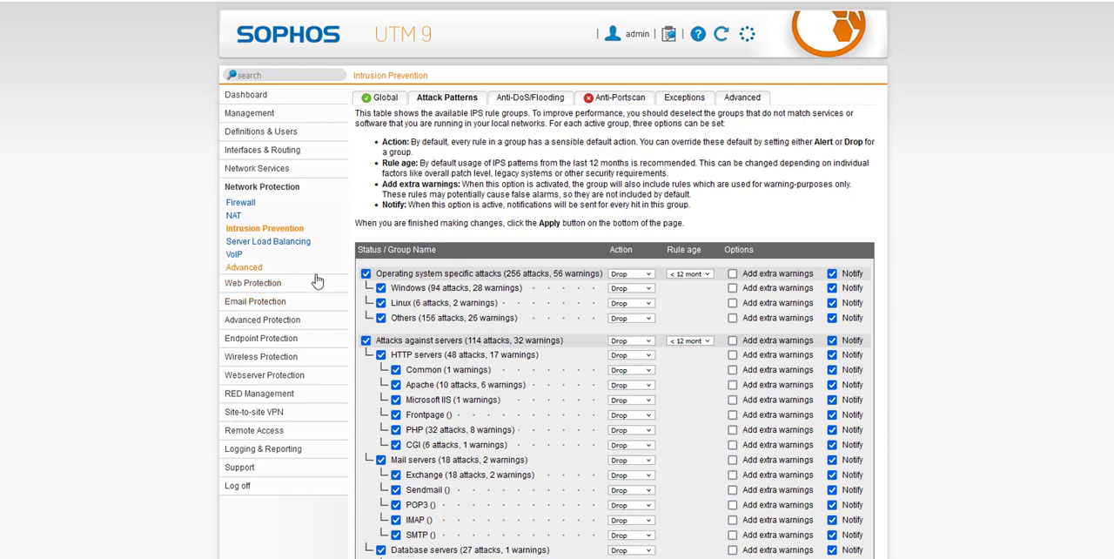
scroll(301, 266, "down", 1)
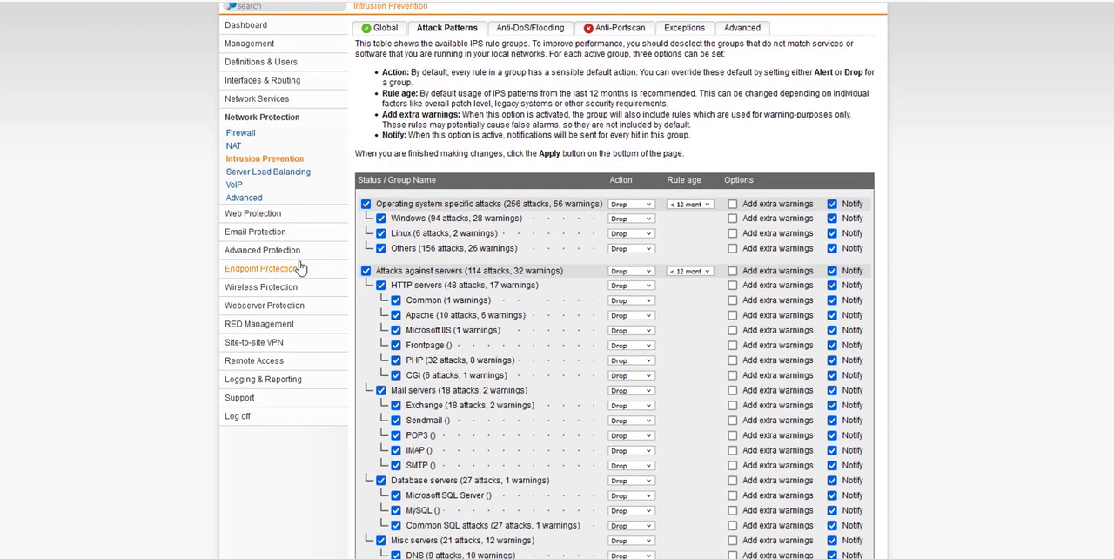
Review today's Web Protection statistics and the Web Filtering global settings and policies.
left_click(257, 214)
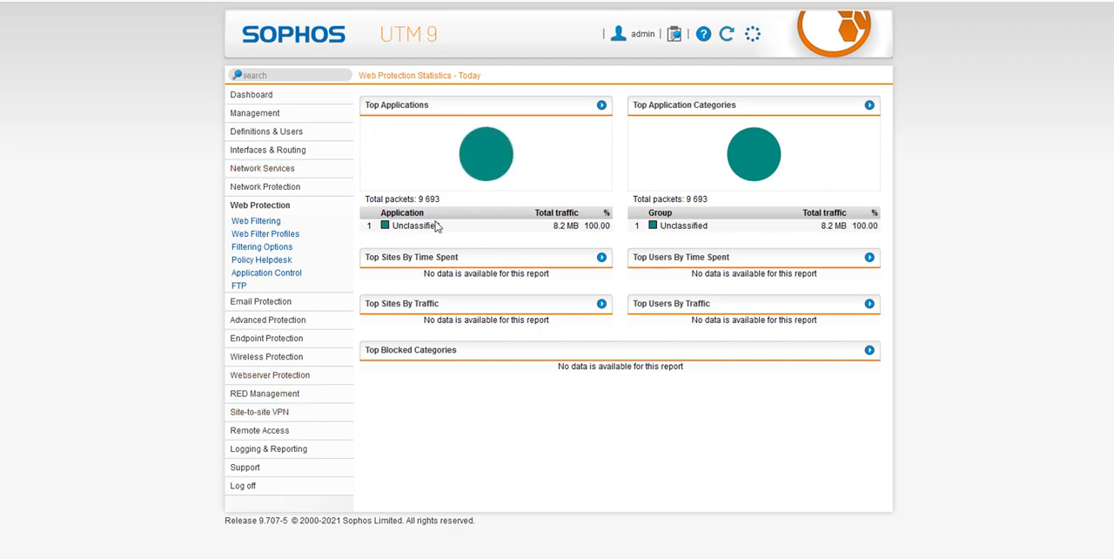
mouse_move(436, 140)
left_click_drag(414, 357, 467, 405)
left_click(646, 386)
left_click(265, 223)
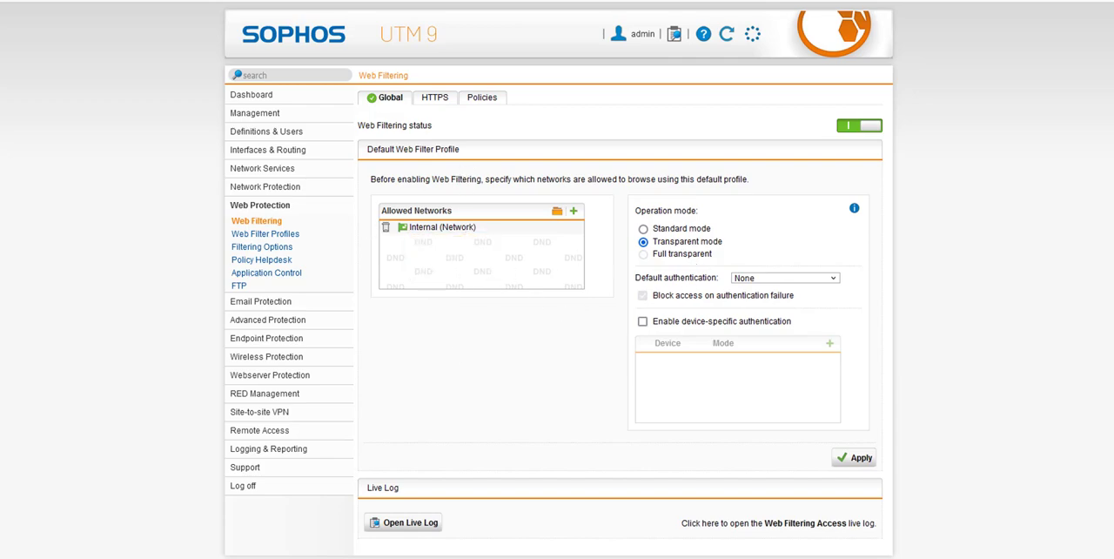
left_click(475, 102)
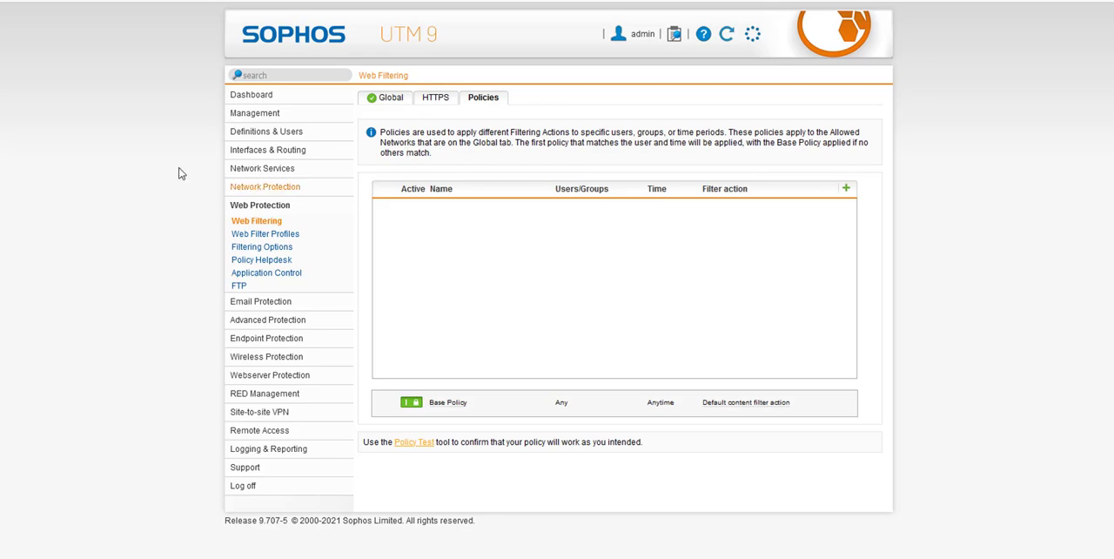
Examine the top accounting services and top source hosts in today's Interfaces & Routing network statistics.
left_click(260, 152)
left_click(258, 165)
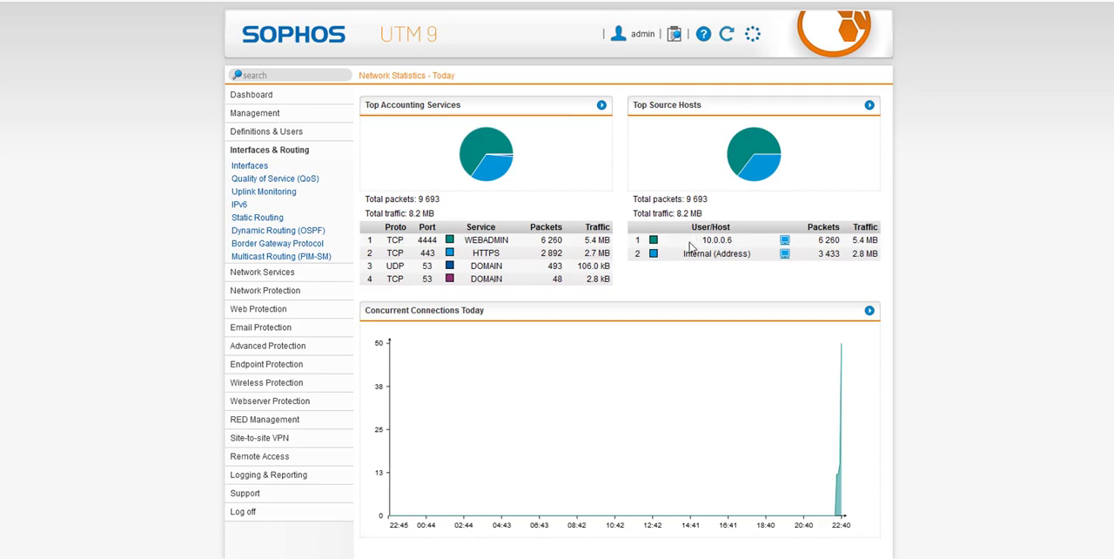
left_click_drag(689, 248, 752, 241)
double_click(426, 265)
left_click_drag(392, 266, 620, 272)
left_click_drag(557, 252, 588, 282)
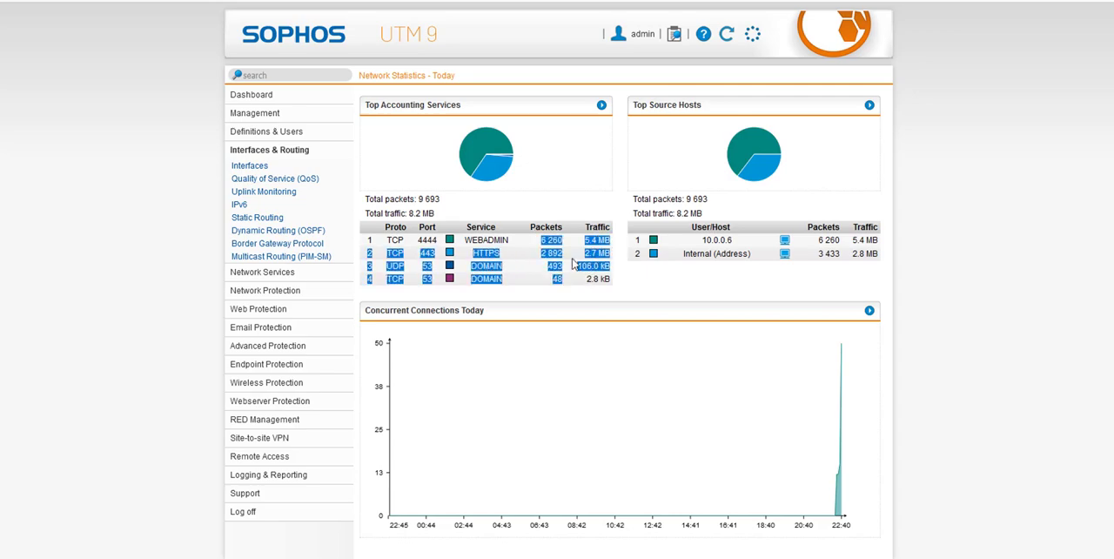
left_click(590, 254)
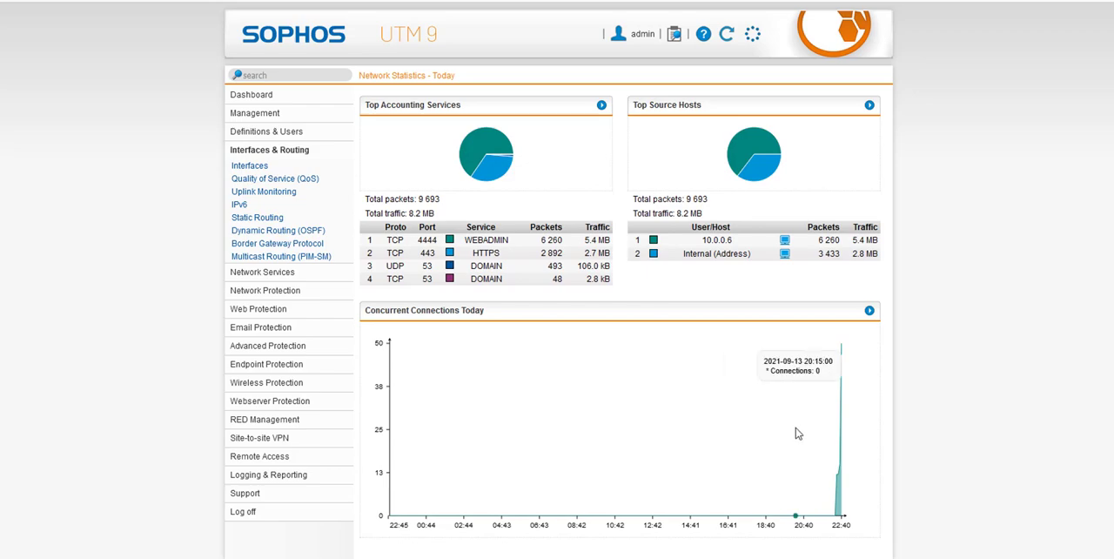
View the Definitions & Users and Management overviews, and browse the Advanced Protection, Site-to-site VPN and Remote Access sections.
left_click(286, 132)
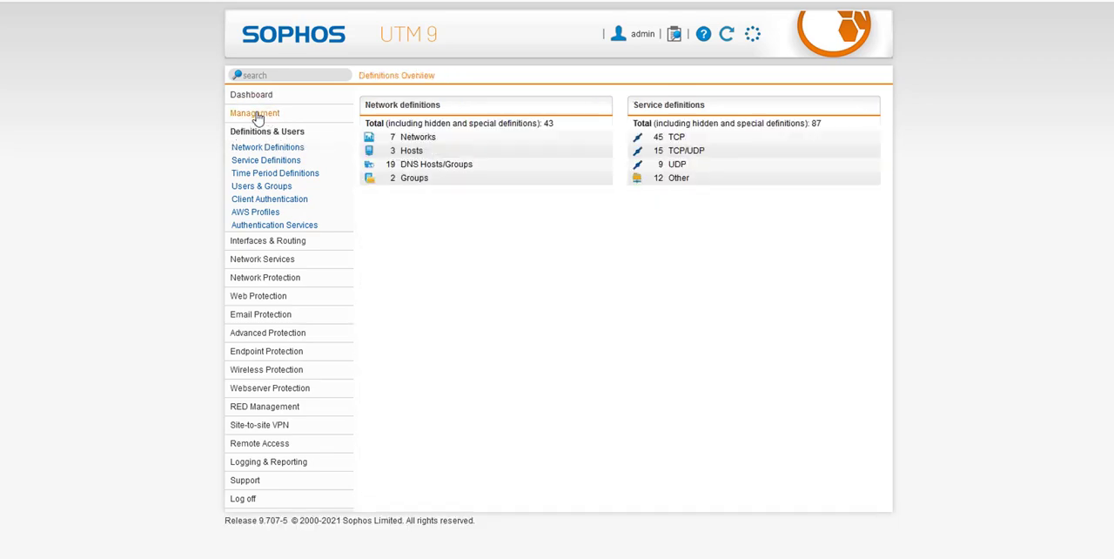
left_click(256, 113)
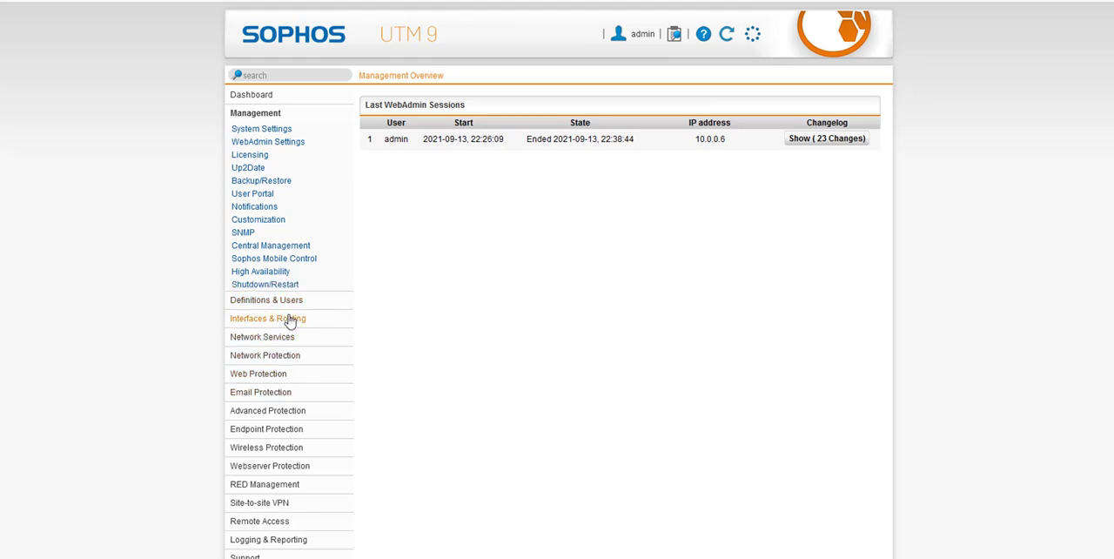
left_click(283, 418)
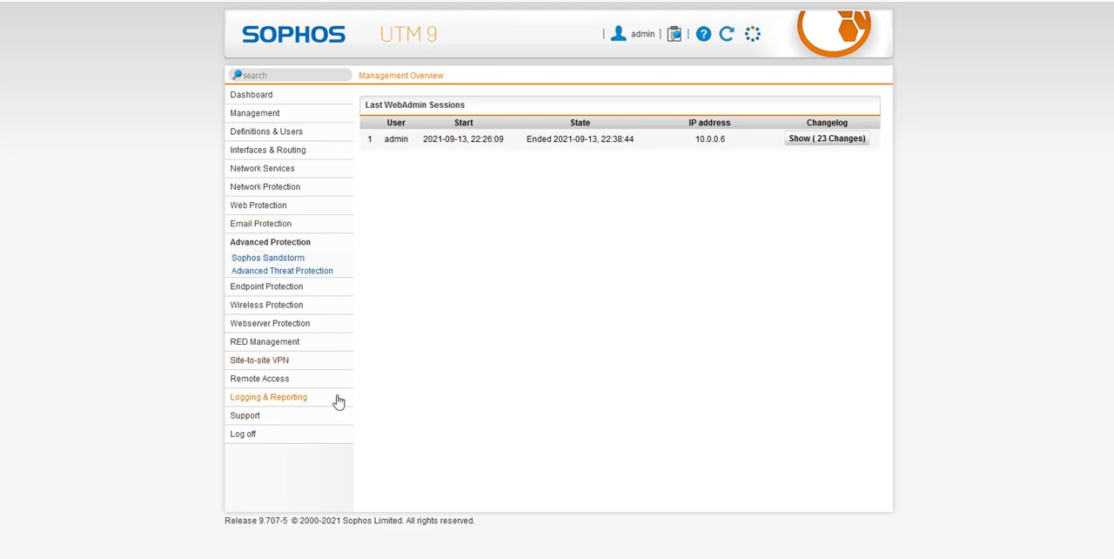
left_click(287, 361)
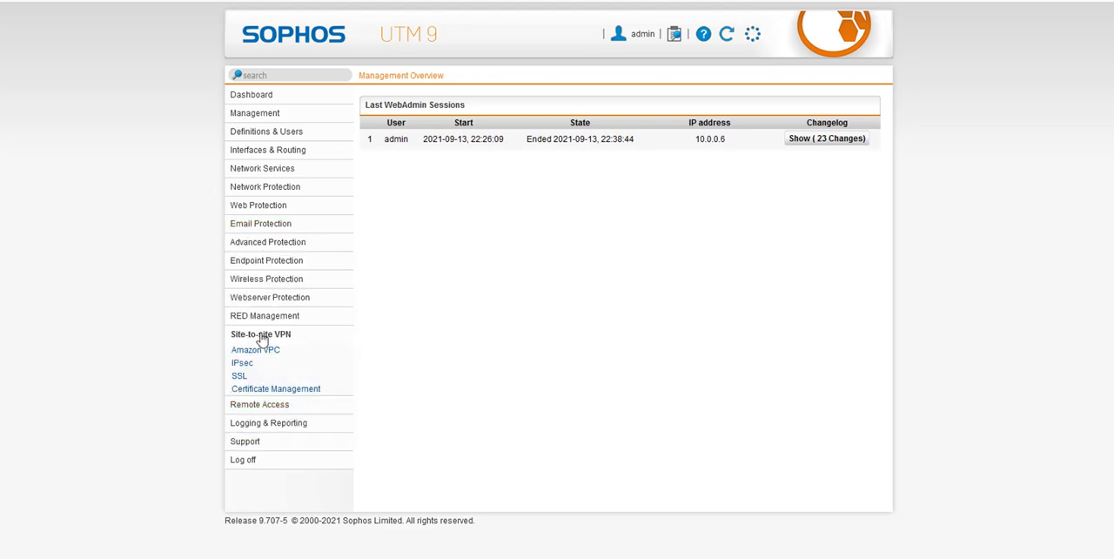
left_click(286, 407)
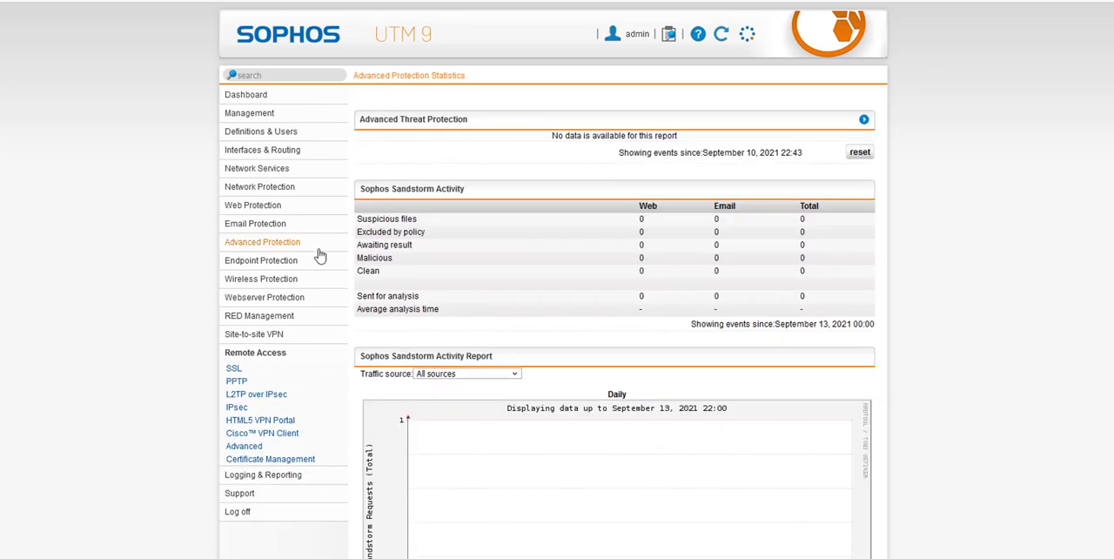
Review Today's Threat Status on the dashboard, and recheck the Interfaces & Routing network statistics before returning to the dashboard.
left_click(261, 94)
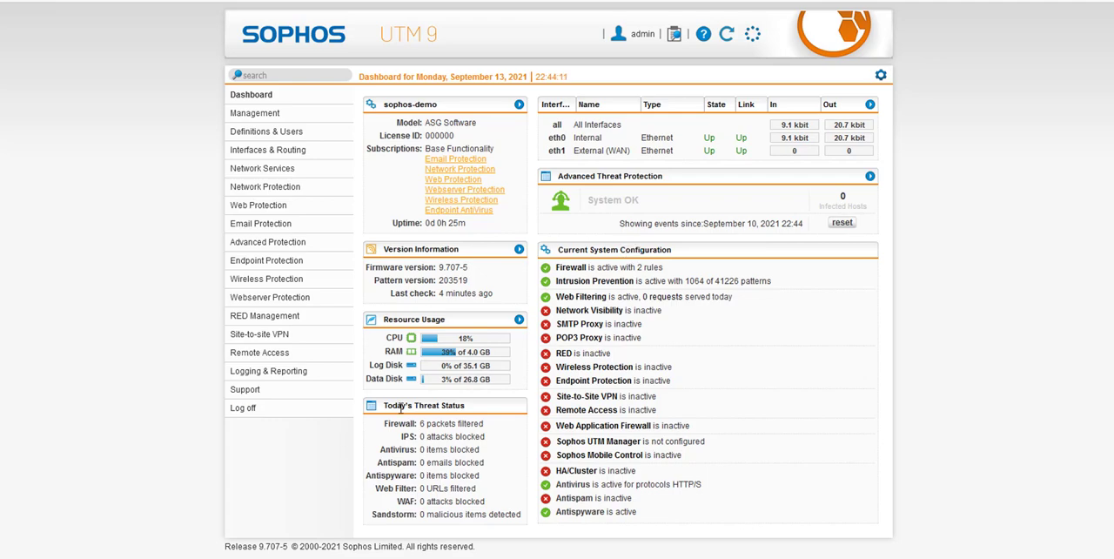
left_click_drag(386, 406, 472, 406)
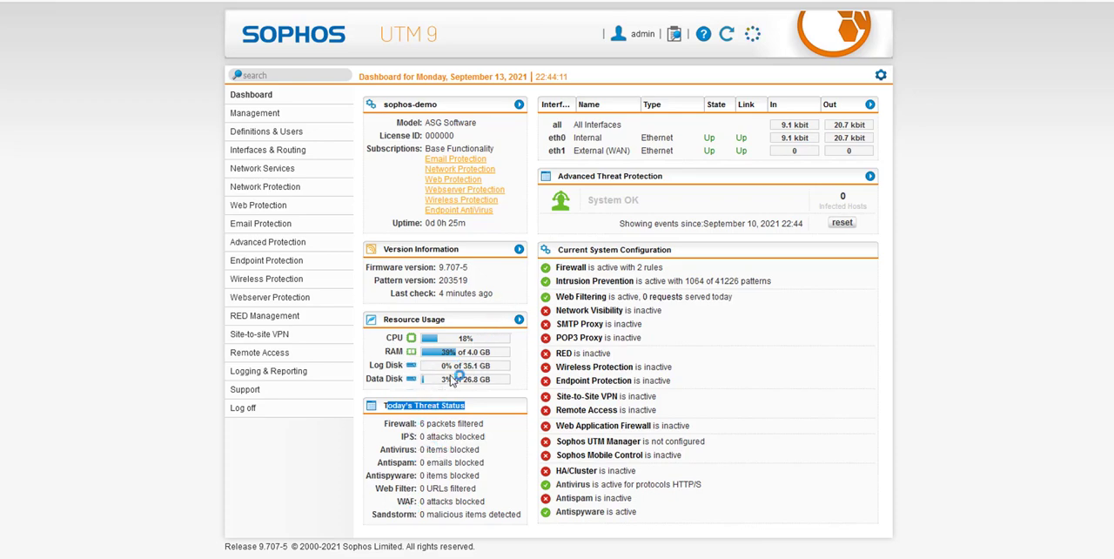
left_click(1044, 300)
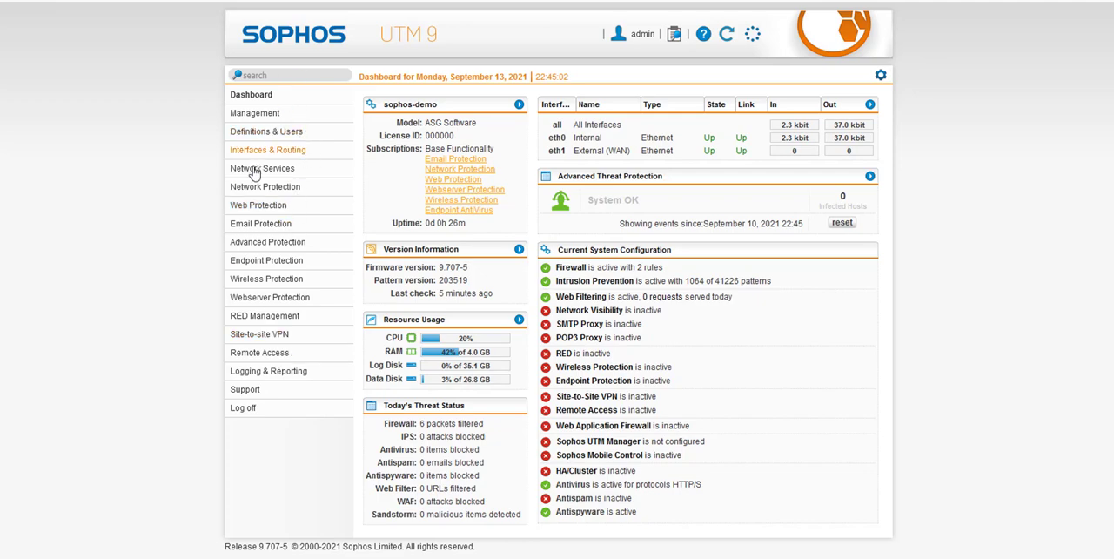
left_click(282, 153)
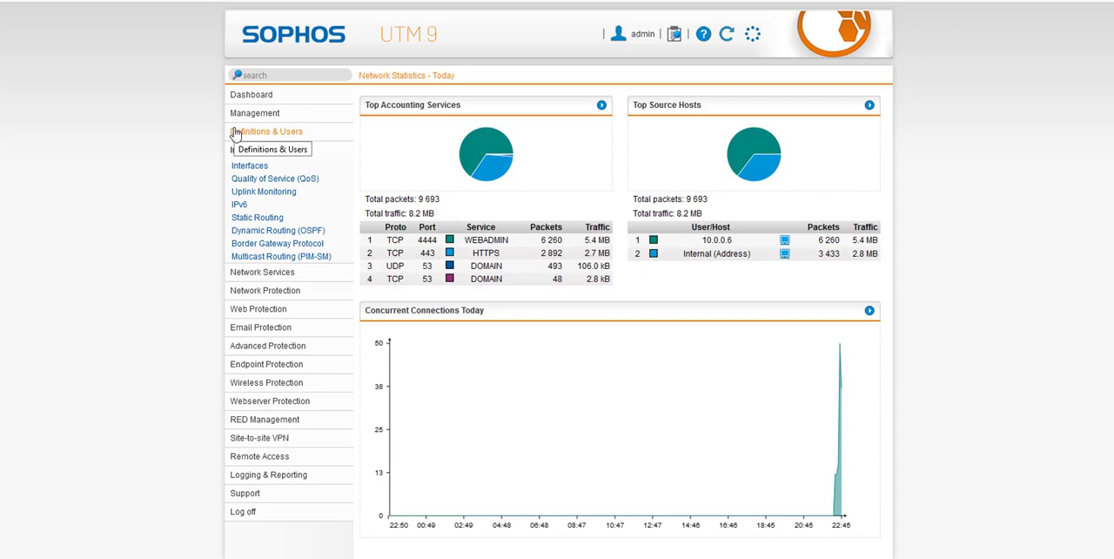
left_click(250, 100)
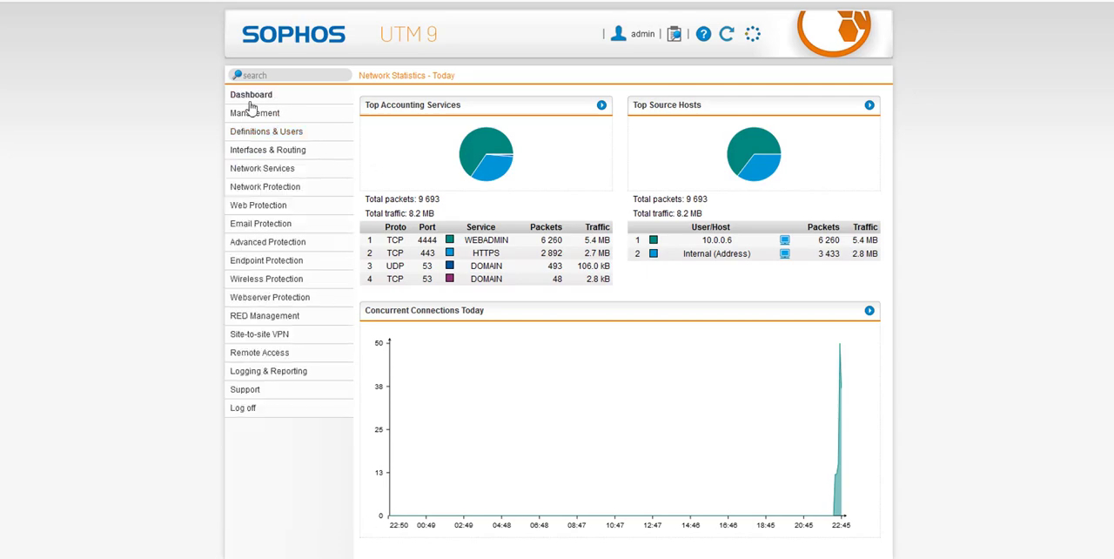